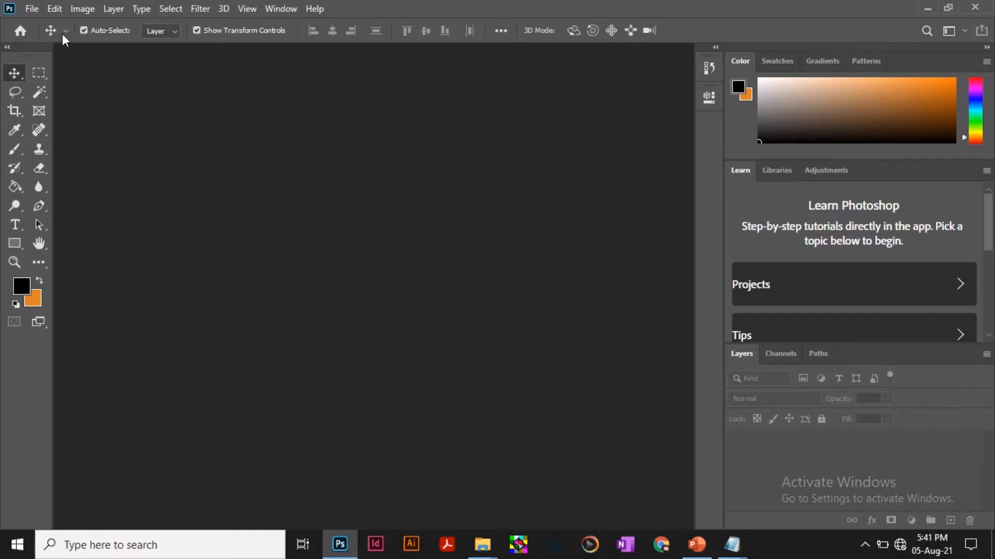
# Start a new document named "You Monitor Me" with a width of 8 inches and a height of 4.5 inches.
pyautogui.click(31, 8)
pyautogui.click(111, 20)
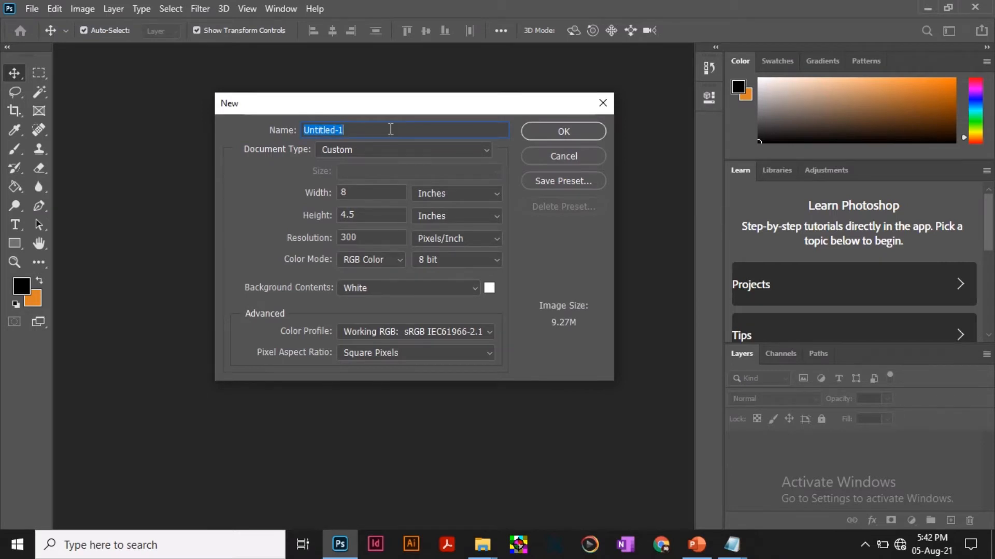
pyautogui.write('You Monitor Me')
pyautogui.doubleClick(362, 192)
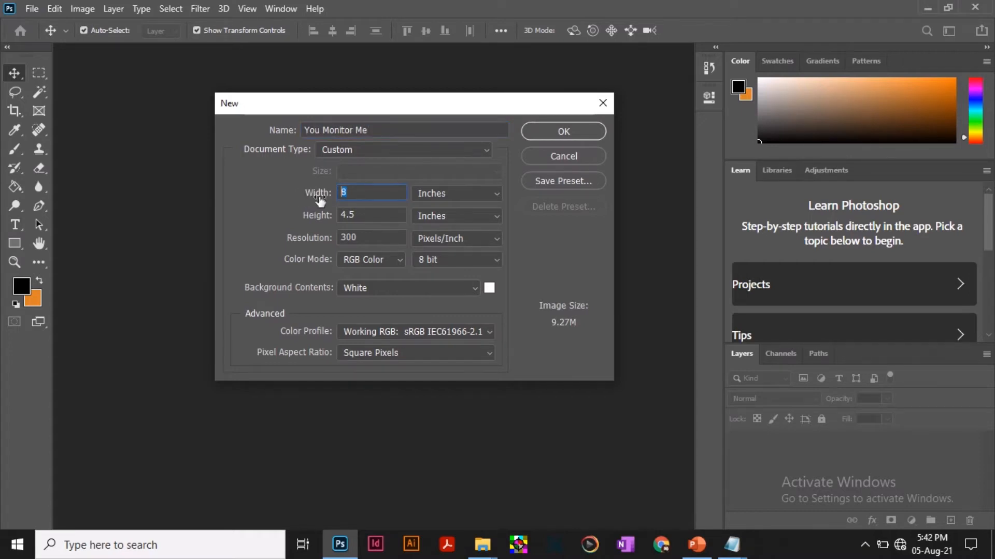
pyautogui.click(370, 217)
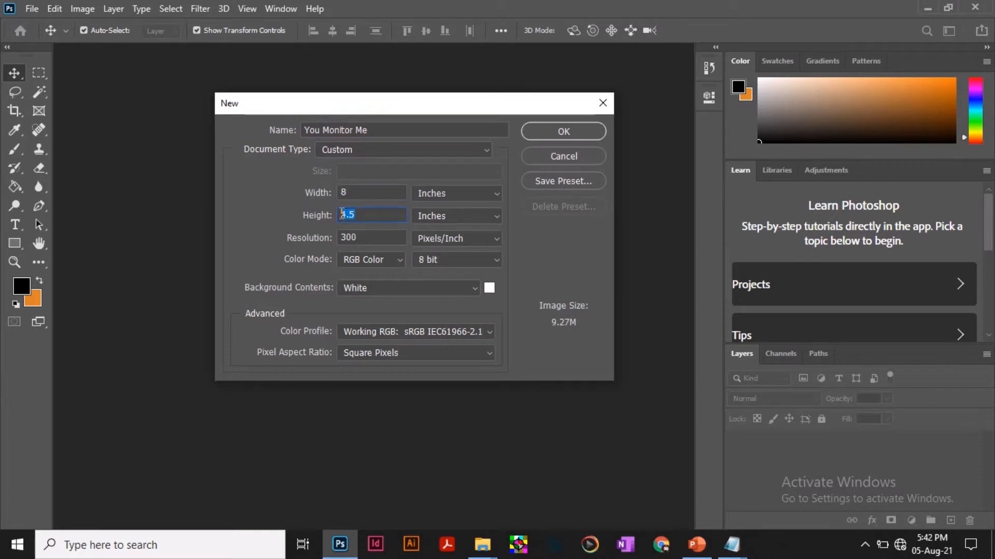
pyautogui.click(450, 194)
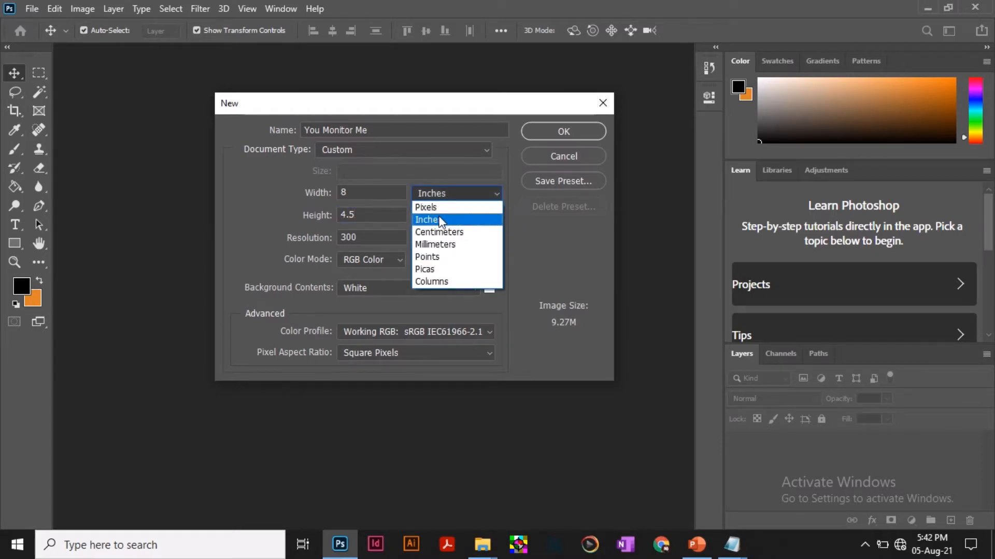
pyautogui.click(440, 219)
# Use a resolution of 300 pixels/inch and the RGB Color mode, and create the document.
pyautogui.click(380, 238)
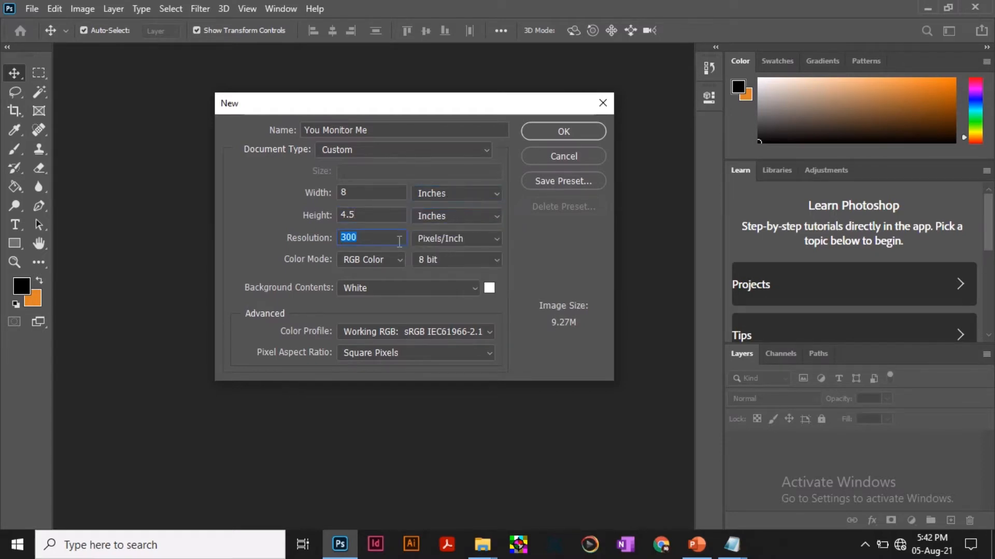
pyautogui.click(372, 261)
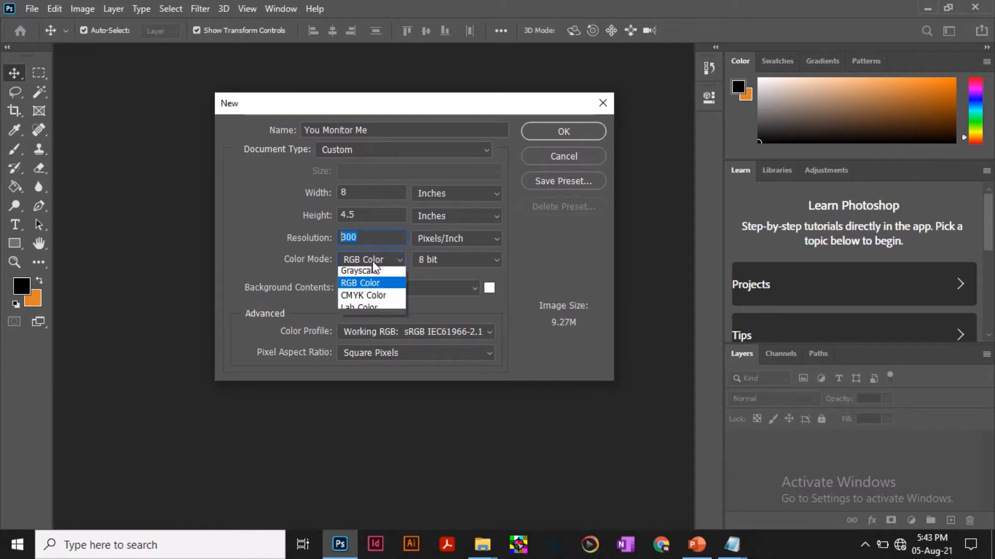
pyautogui.click(372, 312)
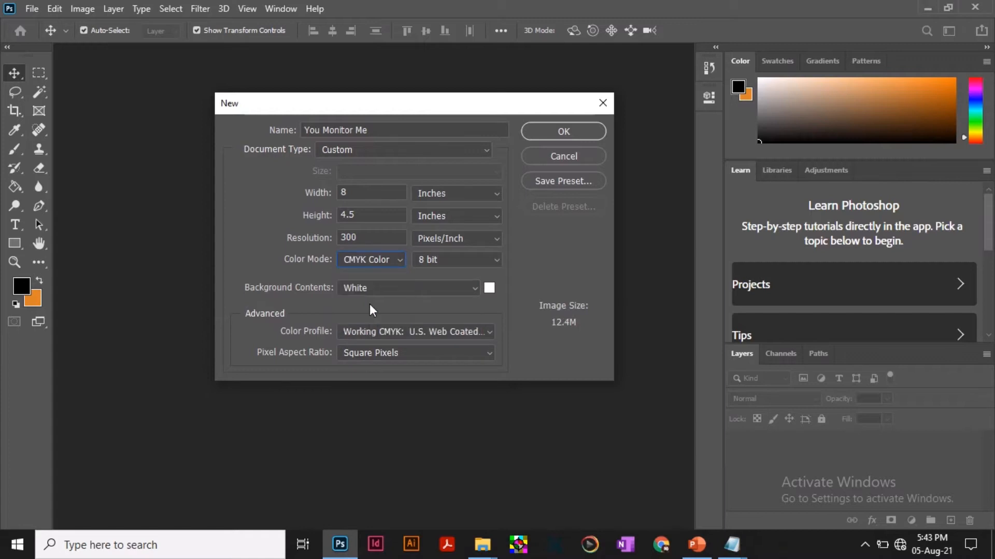
pyautogui.click(371, 262)
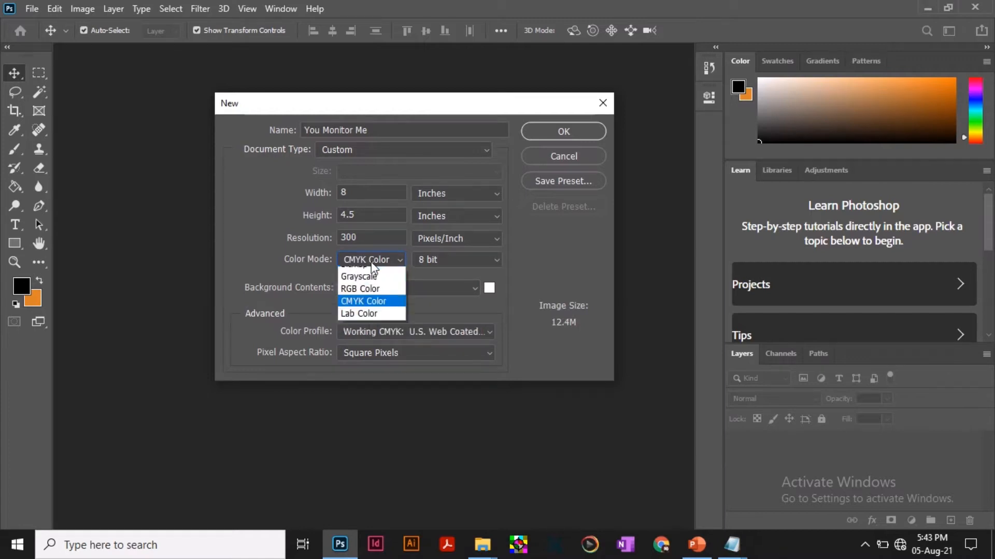
pyautogui.click(367, 299)
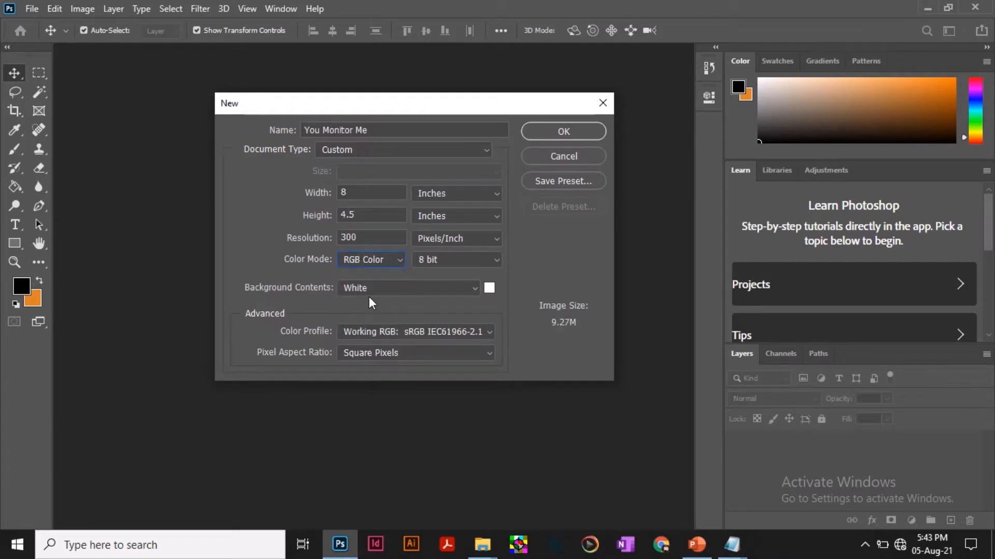
pyautogui.click(572, 129)
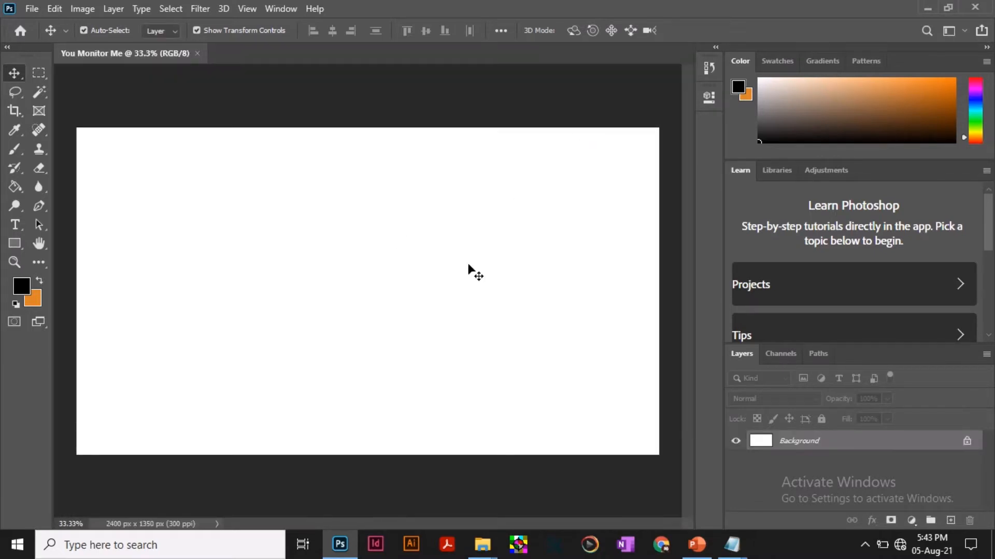
# Draw a black rectangle of about 2424 by 1368 px that covers the whole canvas.
pyautogui.click(16, 247)
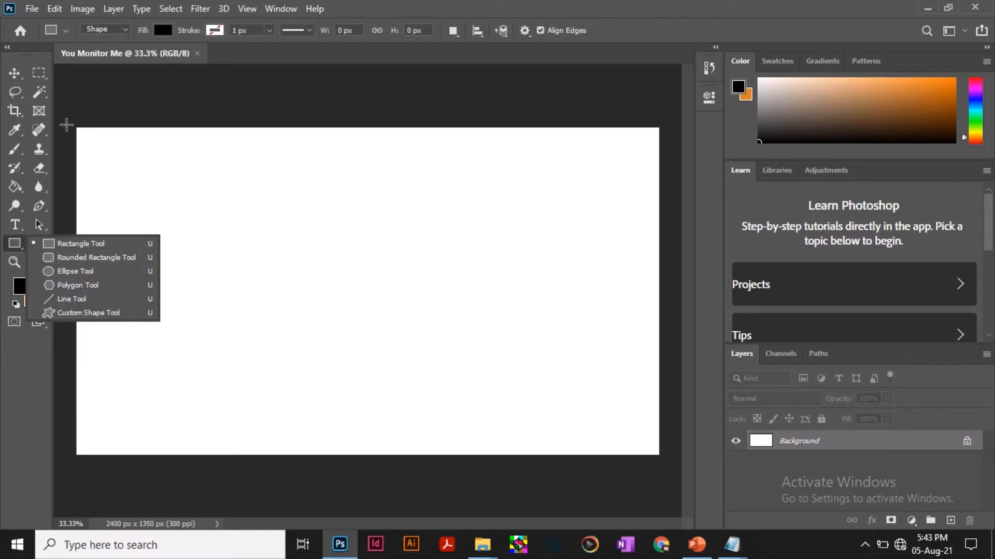
pyautogui.click(74, 124)
pyautogui.moveTo(74, 125); pyautogui.dragTo(662, 457)
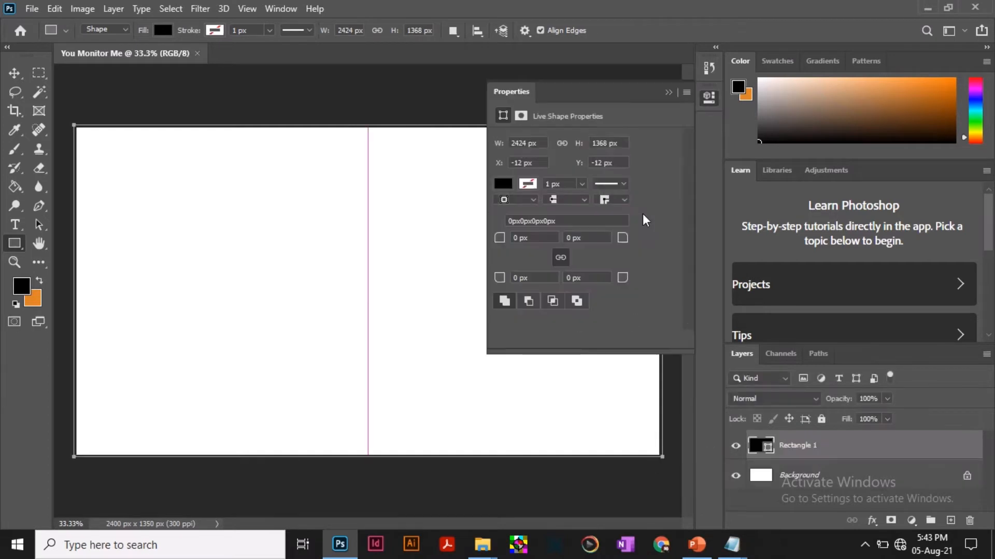
pyautogui.click(708, 98)
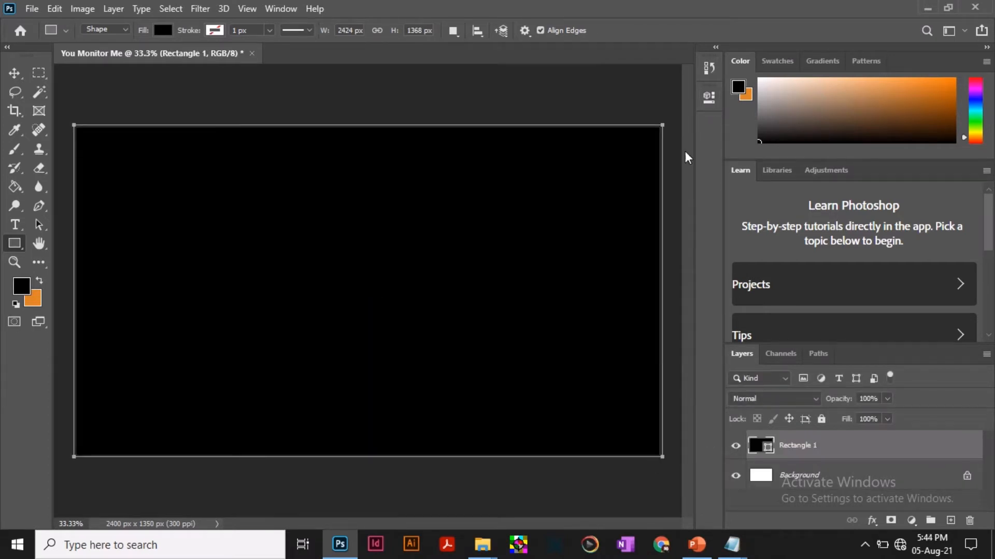
pyautogui.press('v')
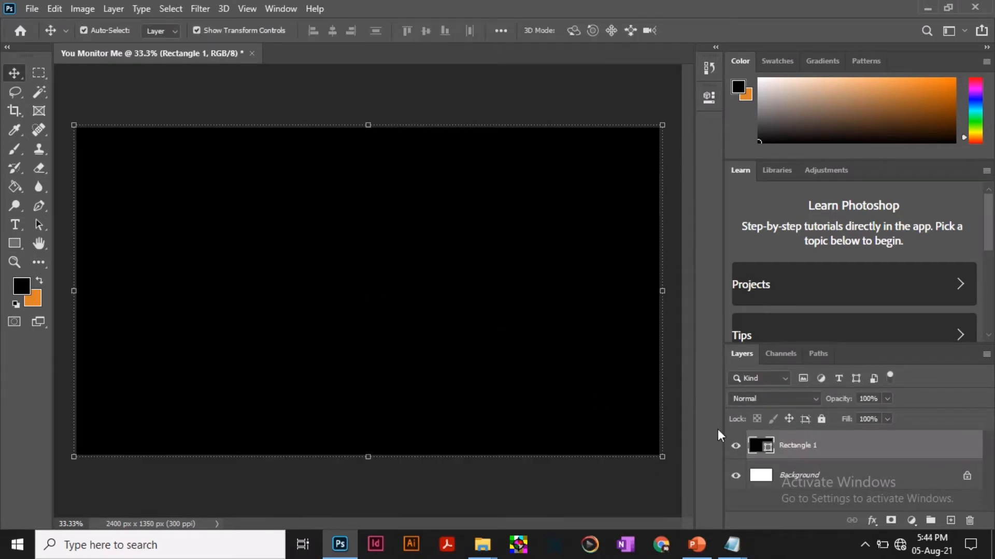
# Rename the rectangle's layer to "My Background".
pyautogui.doubleClick(800, 447)
pyautogui.write('My Background')
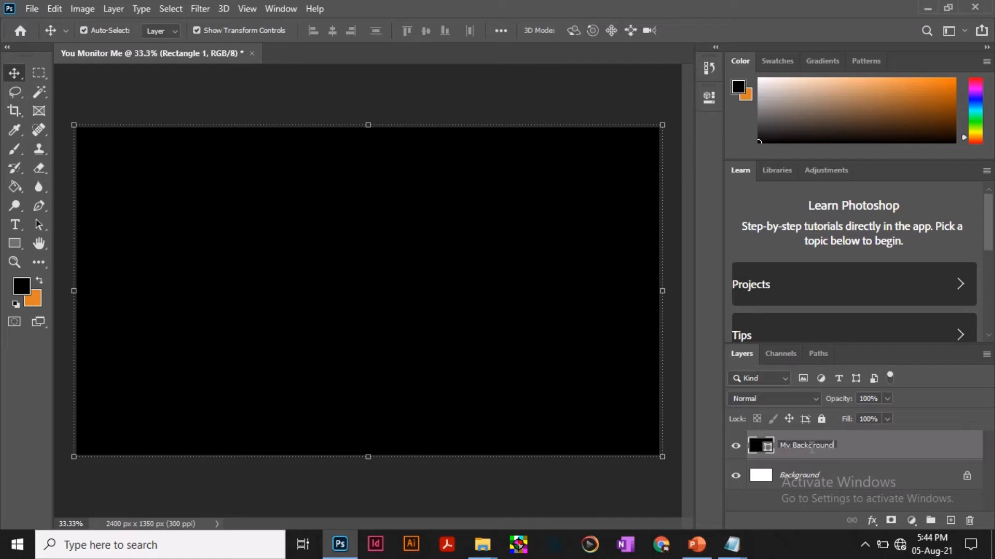
pyautogui.press('Return')
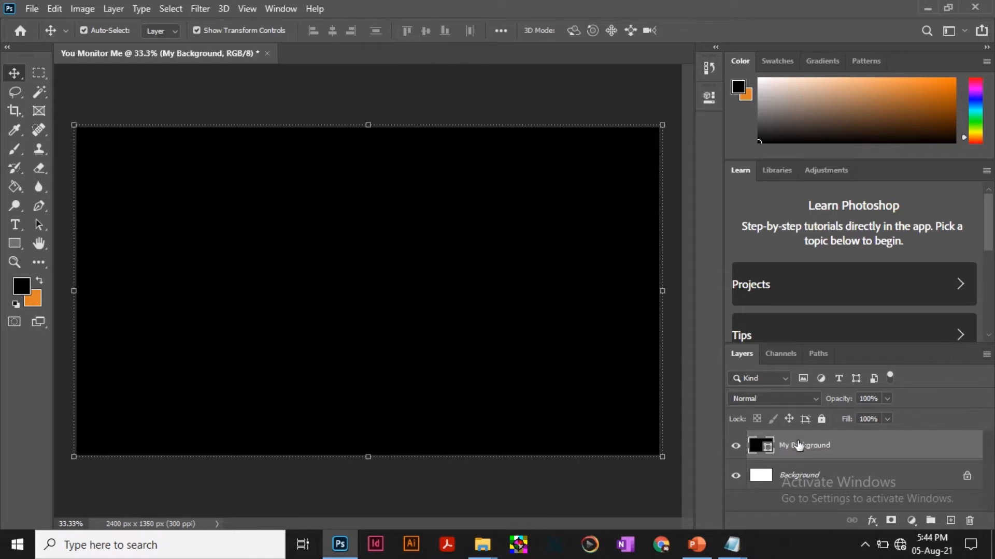
# Change the fill of the My Background shape to dark red 4a0c0c.
pyautogui.doubleClick(766, 446)
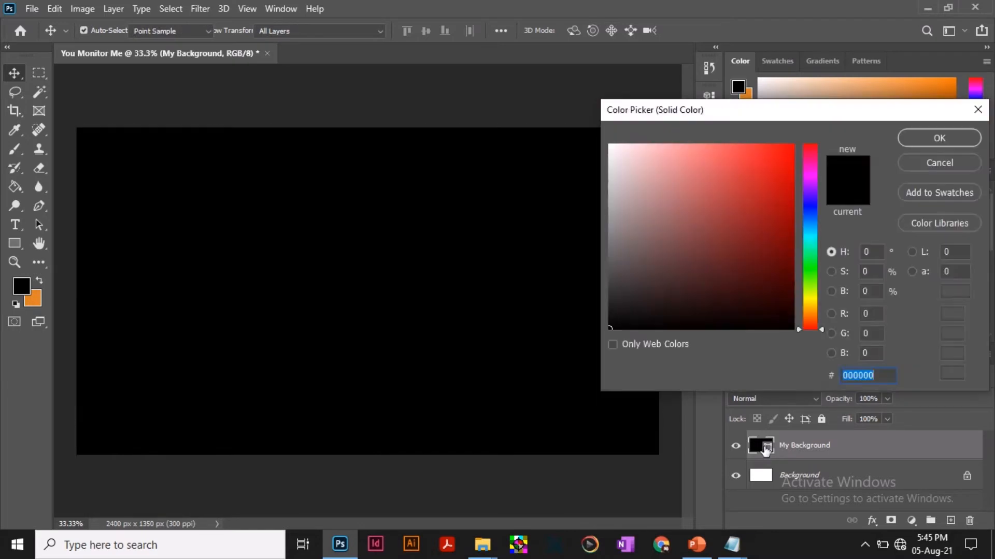
pyautogui.moveTo(787, 117); pyautogui.dragTo(770, 93)
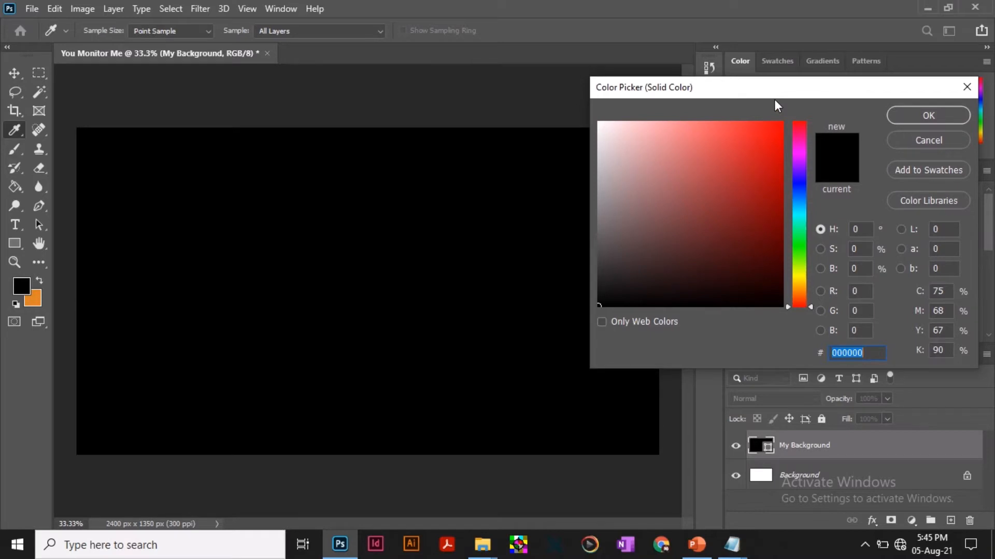
pyautogui.click(730, 167)
pyautogui.moveTo(730, 167); pyautogui.dragTo(753, 253)
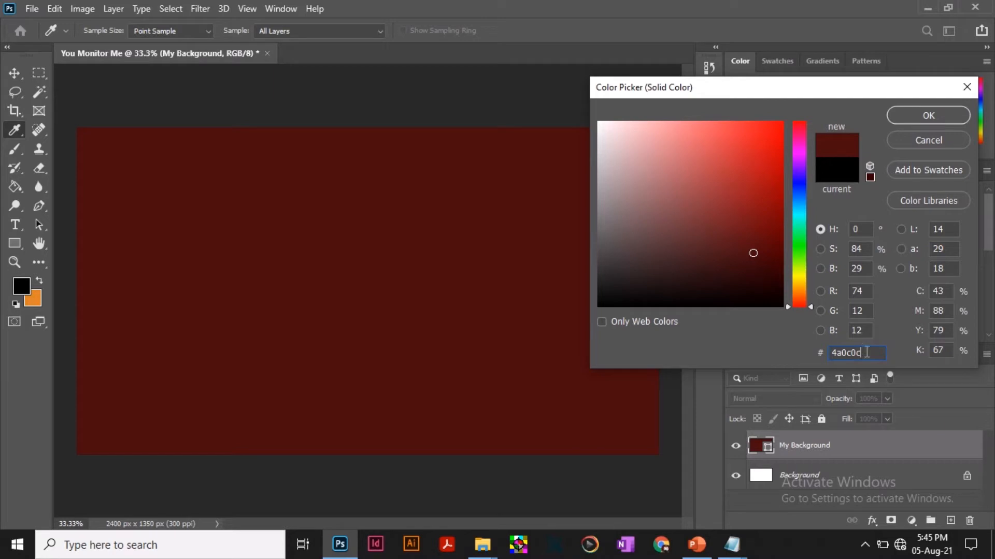
pyautogui.doubleClick(840, 354)
pyautogui.click(830, 354)
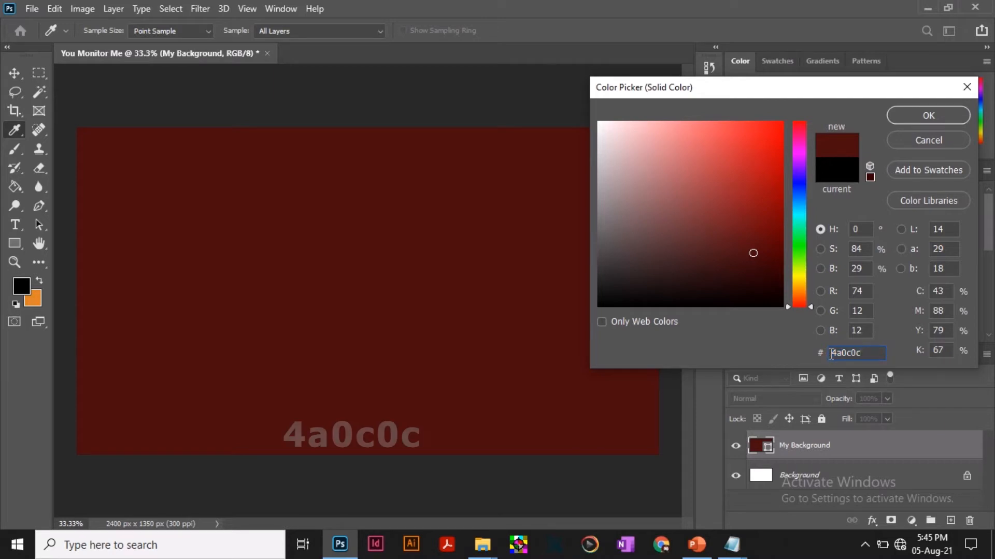
pyautogui.doubleClick(863, 352)
pyautogui.click(928, 115)
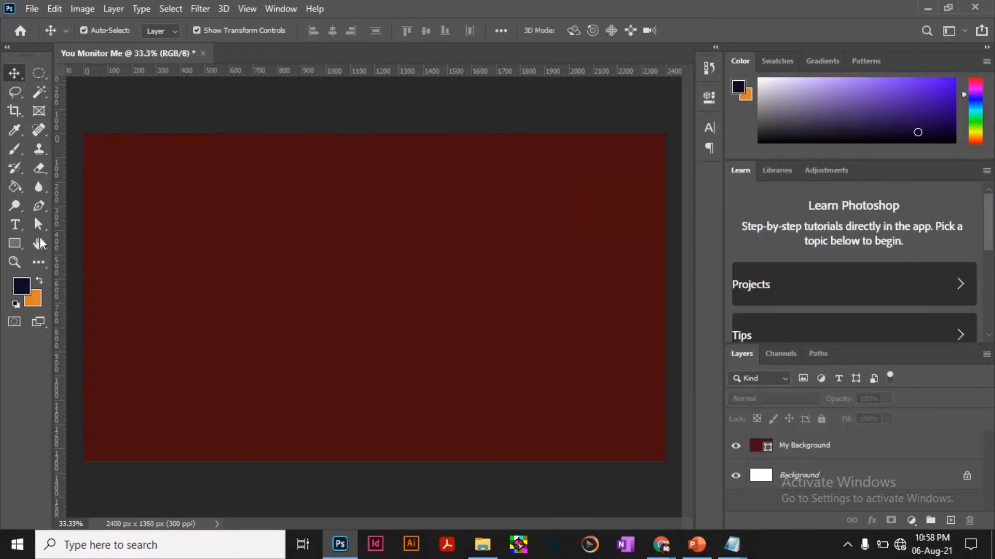
# Draw a dark navy rectangle about 2400 px wide across the canvas's lower part and place a vertical guide at the canvas centre.
pyautogui.click(15, 246)
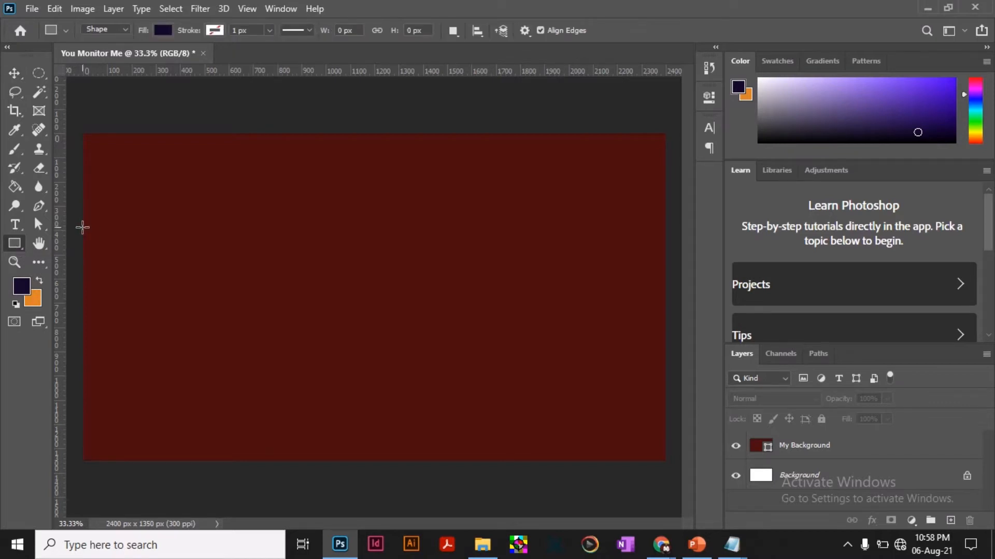
pyautogui.moveTo(83, 228); pyautogui.dragTo(667, 460)
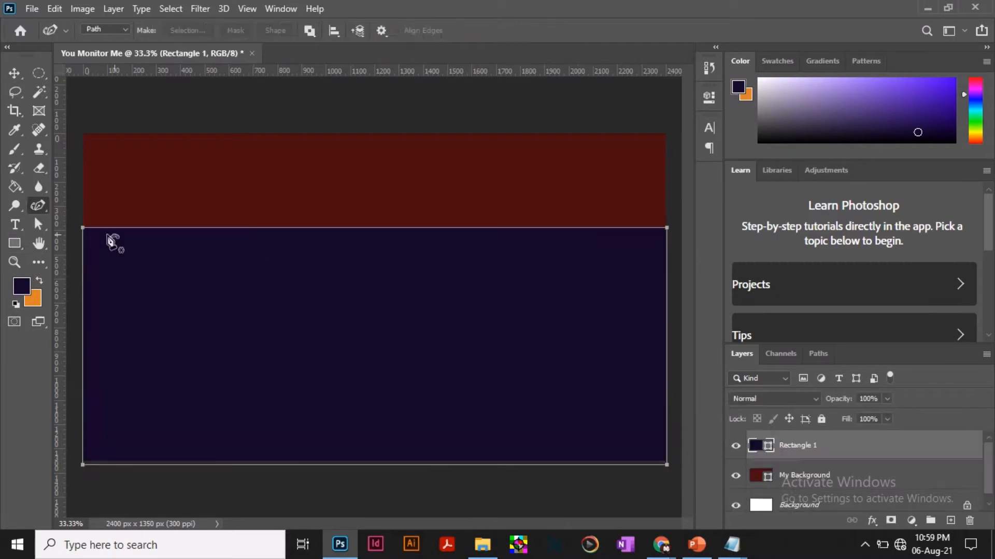
pyautogui.press('p')
pyautogui.moveTo(64, 232); pyautogui.dragTo(375, 251)
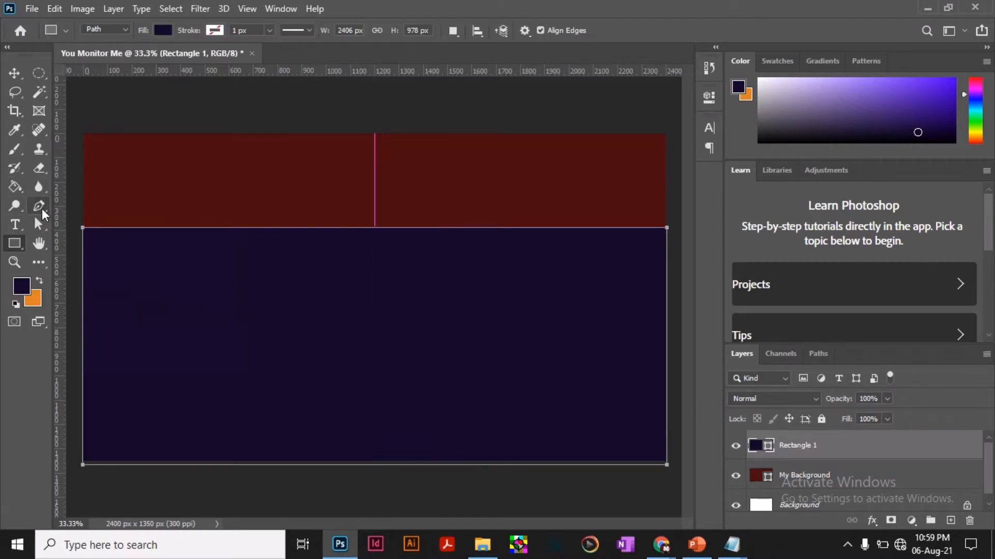
# Bend the navy rectangle's top edge upward into an arch at the centre guide with the Curvature Pen, converting it to a regular path.
pyautogui.rightClick(40, 210)
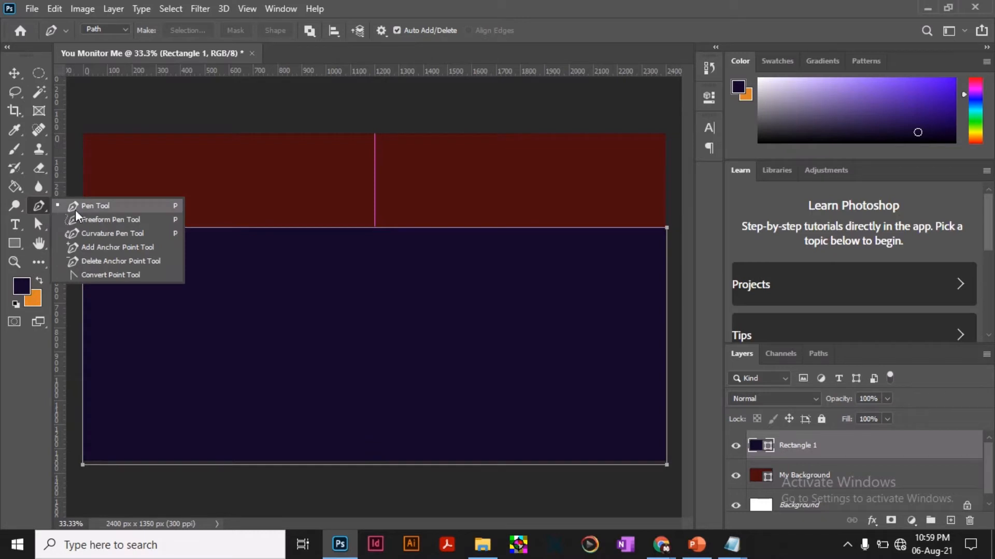
pyautogui.click(119, 234)
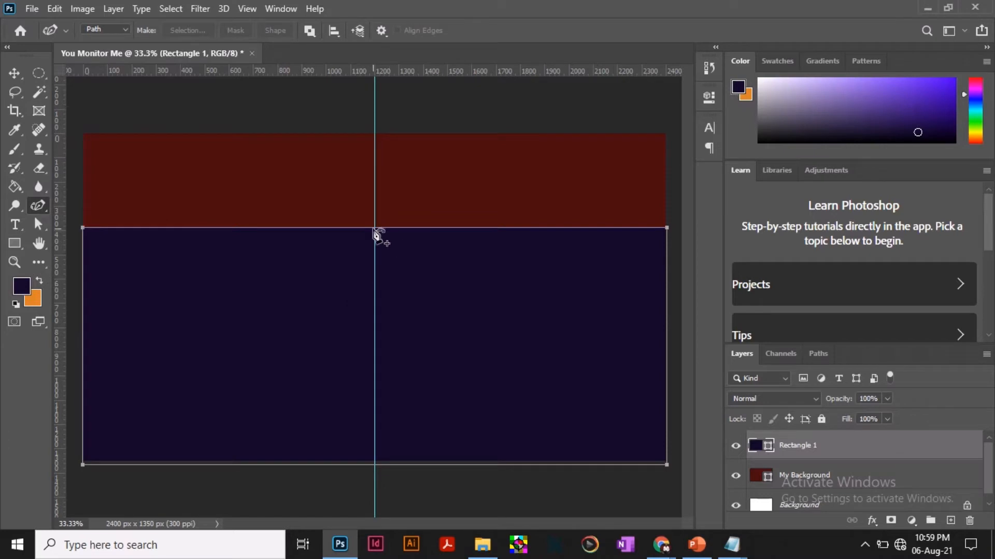
pyautogui.moveTo(375, 229); pyautogui.dragTo(372, 173)
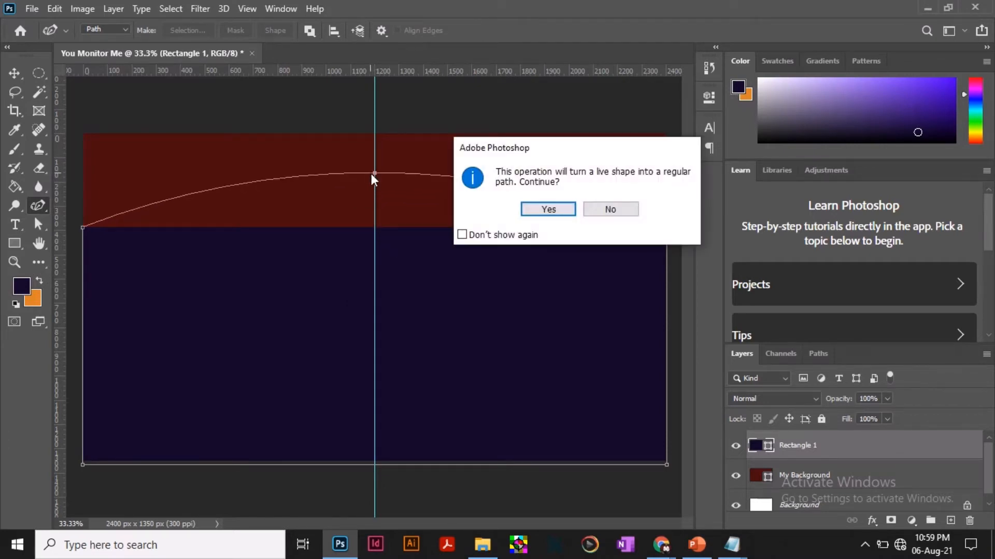
pyautogui.click(549, 212)
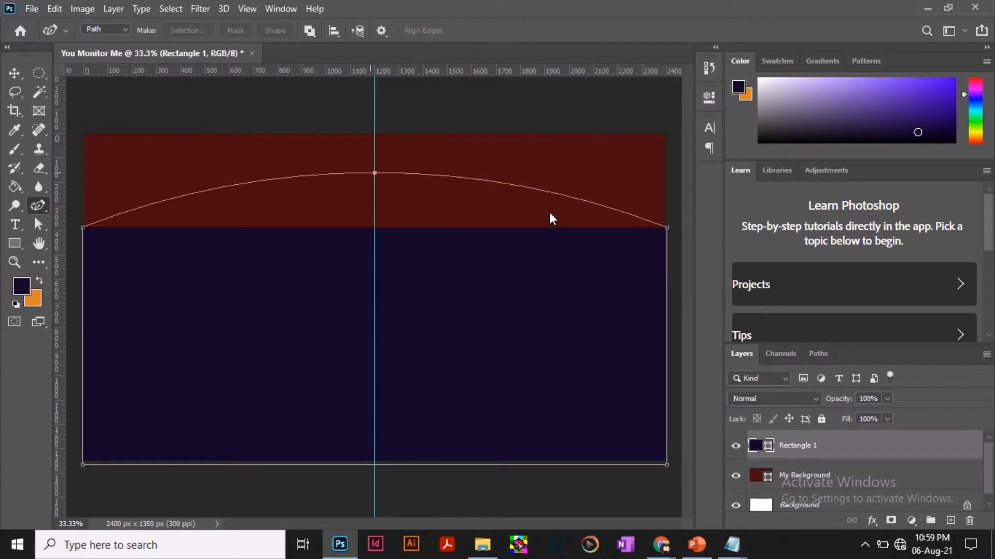
# Scale the arched shape's height to 81.05% by lowering its top edge, and clear the guides.
pyautogui.click(14, 74)
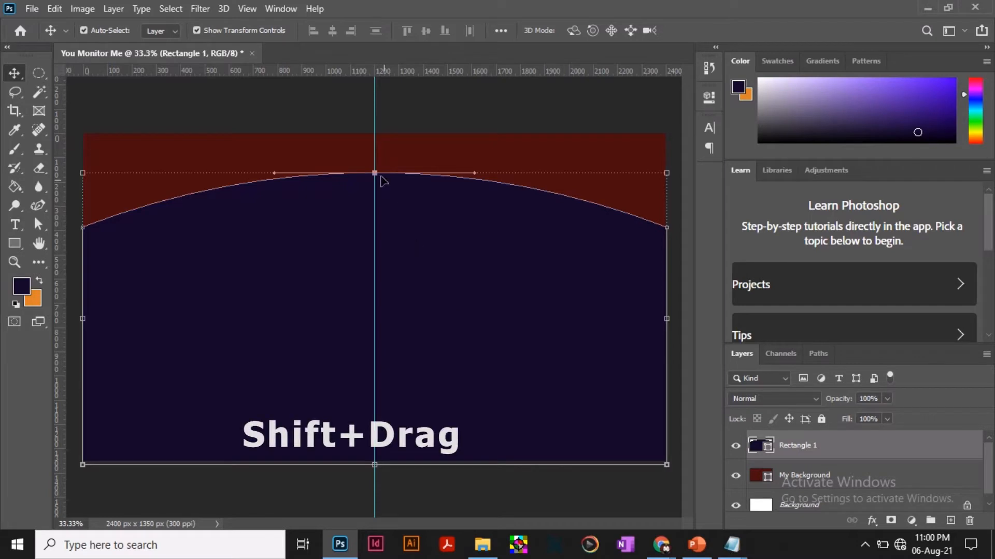
pyautogui.moveTo(374, 173); pyautogui.dragTo(375, 229)
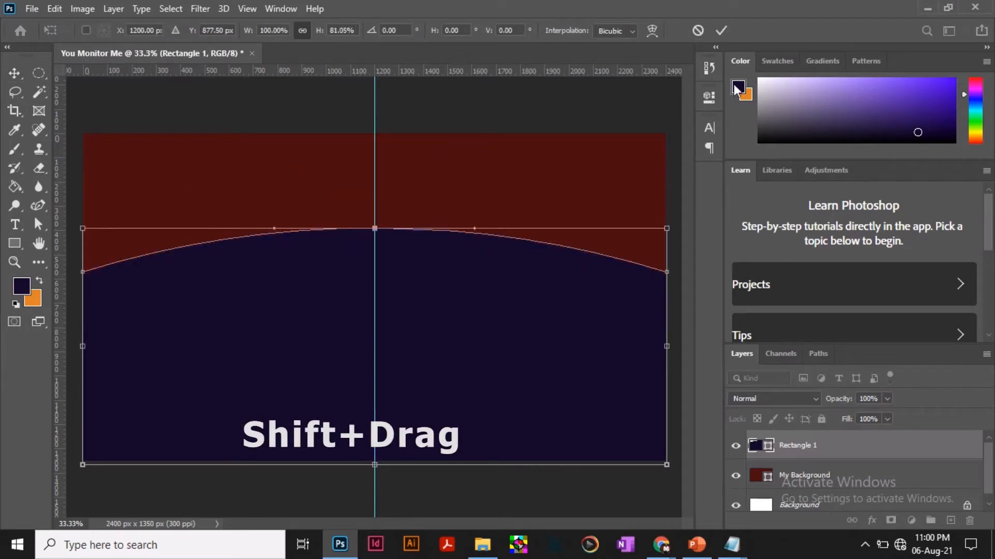
pyautogui.click(724, 31)
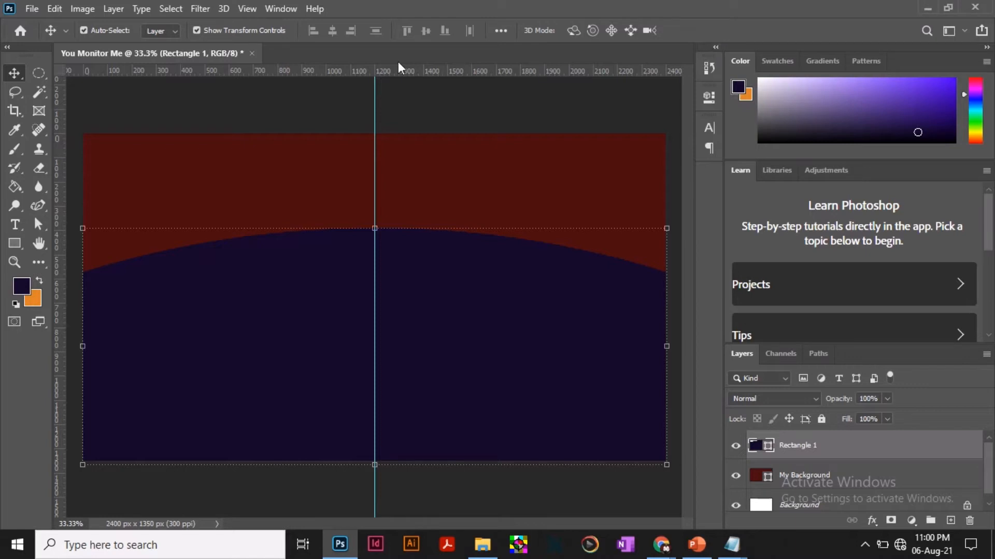
pyautogui.click(258, 9)
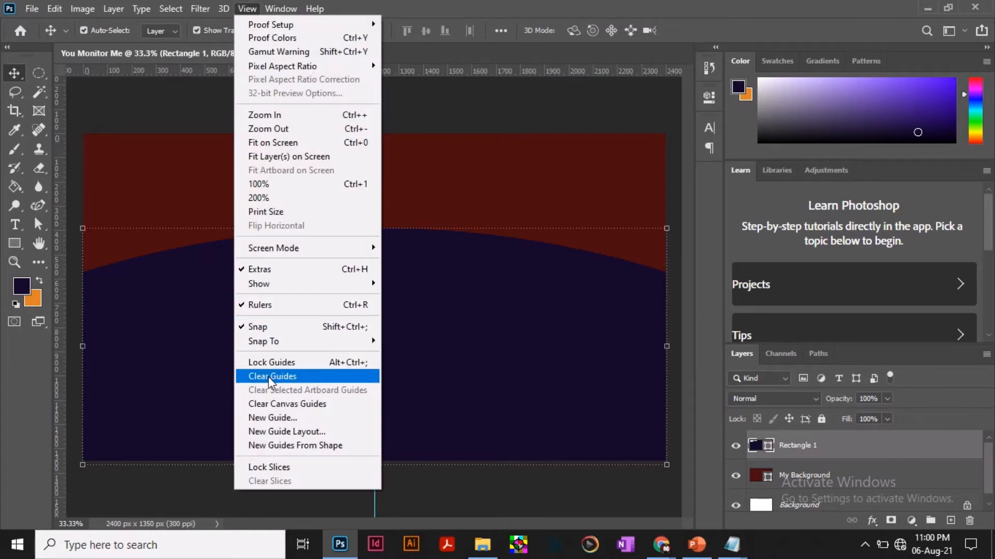
pyautogui.click(298, 379)
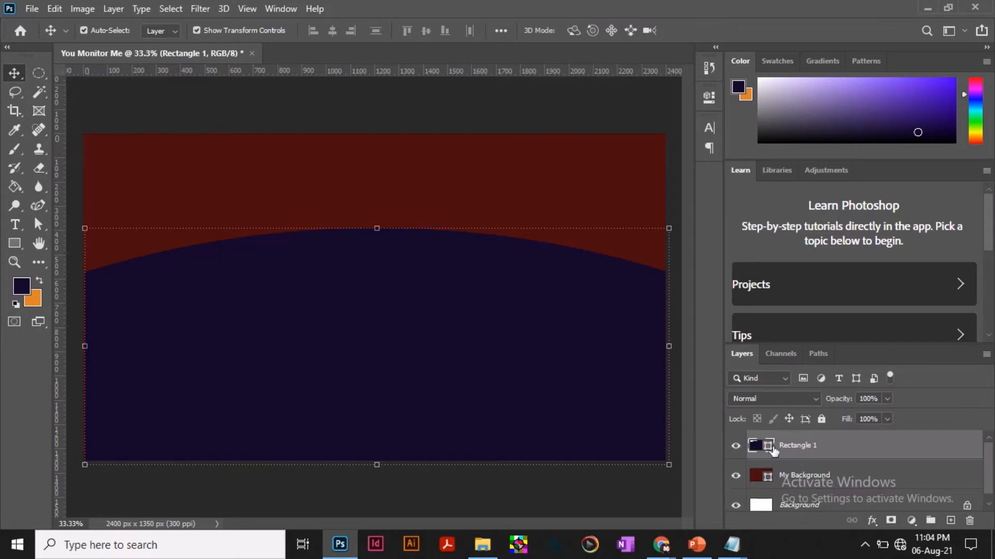
# Change the fill colour of the arched Rectangle 1 shape to white ffffff.
pyautogui.doubleClick(769, 449)
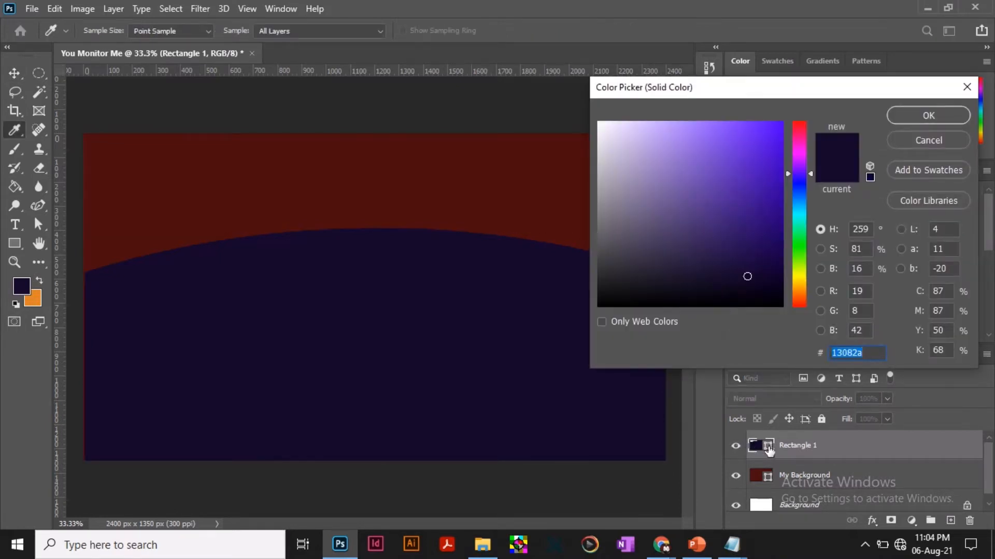
pyautogui.click(646, 176)
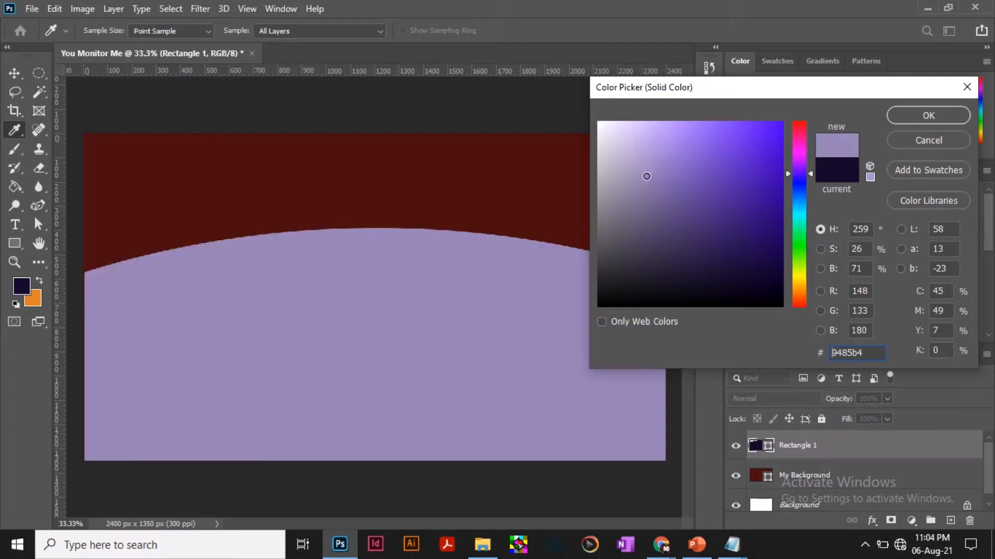
pyautogui.click(632, 167)
pyautogui.moveTo(610, 136); pyautogui.dragTo(582, 111)
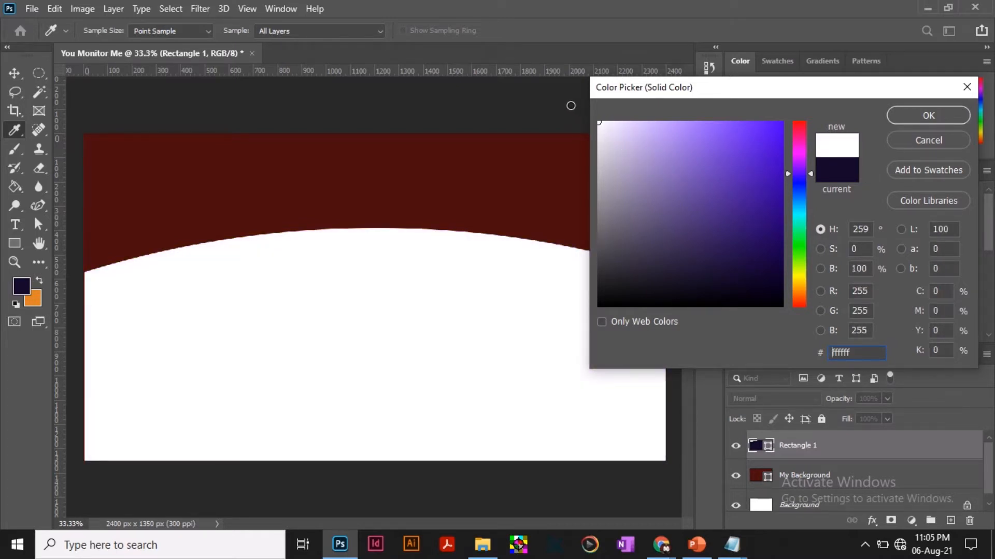
pyautogui.click(927, 114)
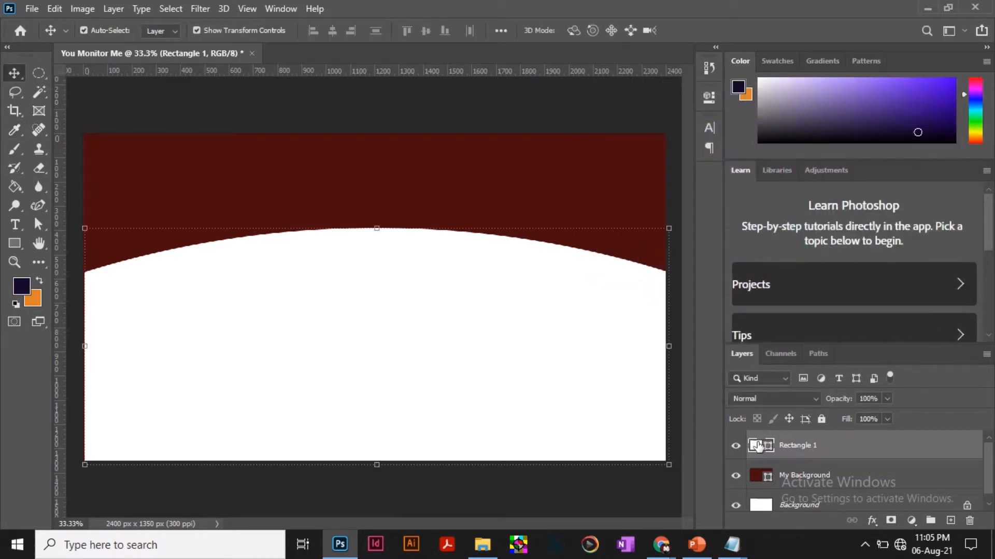
# Duplicate the white arched Rectangle 1 layer.
pyautogui.rightClick(821, 448)
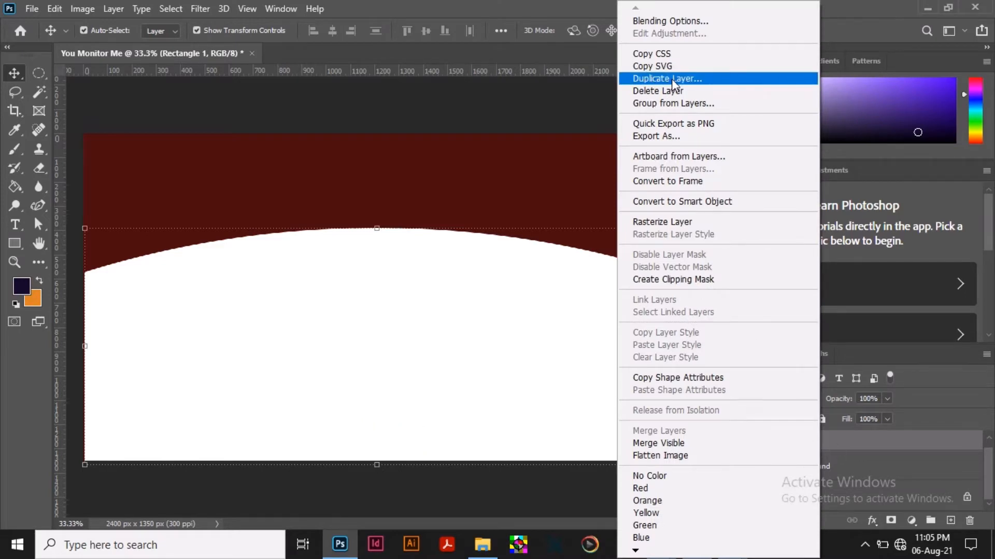
pyautogui.click(888, 444)
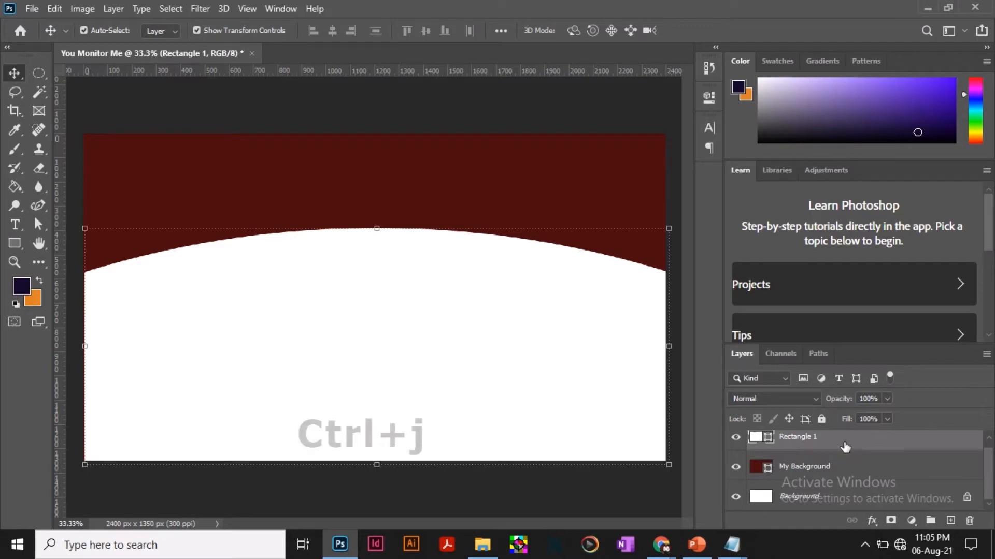
pyautogui.hotkey('ctrl', 'j')
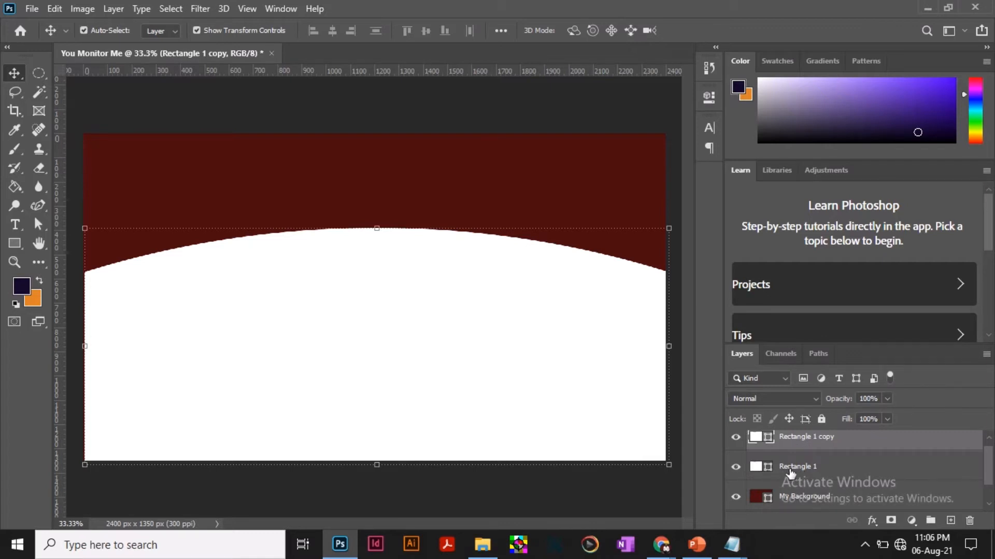
# Change the fill colour of the lower arched shape, Rectangle 1, to khaki b1ab7e.
pyautogui.doubleClick(764, 468)
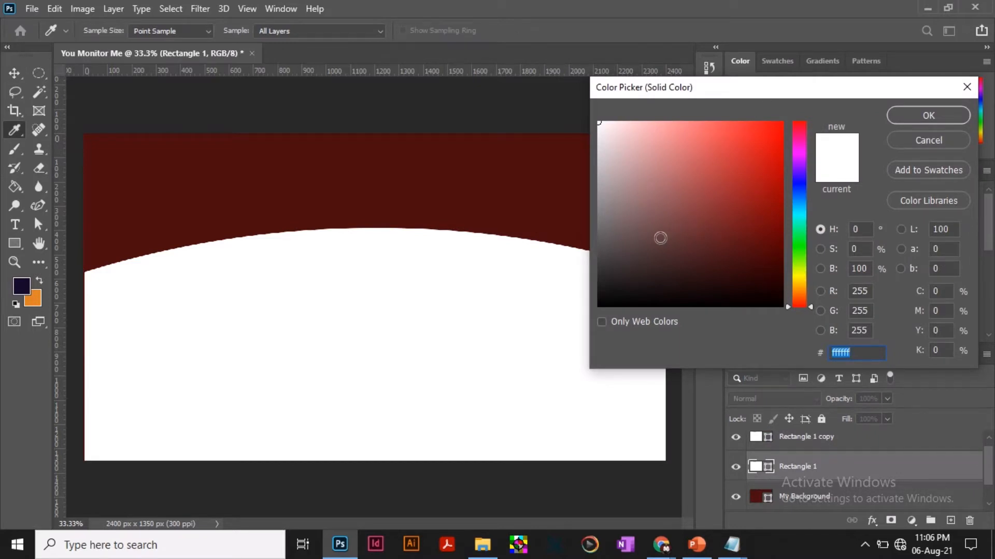
pyautogui.moveTo(639, 235)
pyautogui.mouseDown()
pyautogui.moveTo(613, 164)
pyautogui.moveTo(595, 163)
pyautogui.moveTo(606, 211)
pyautogui.moveTo(599, 168)
pyautogui.mouseUp()
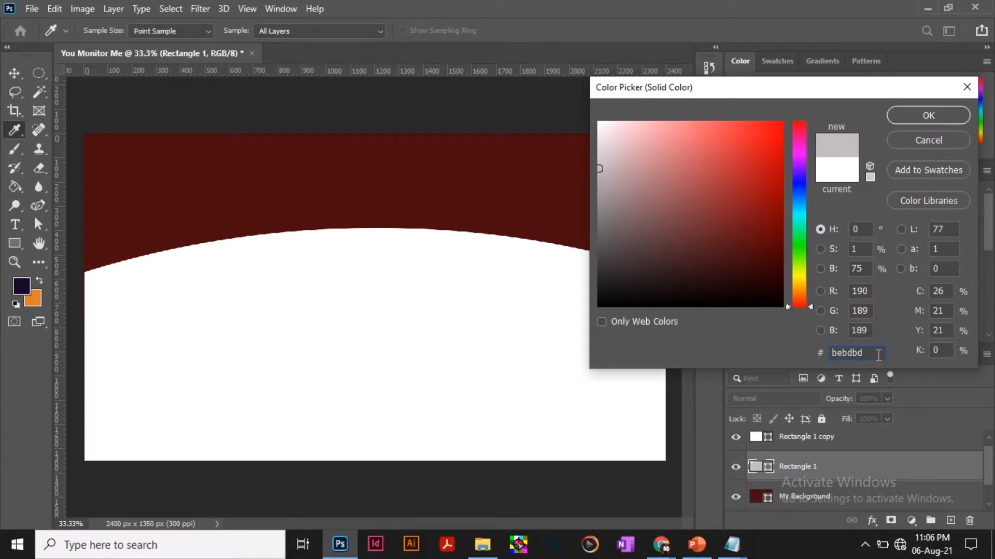
pyautogui.moveTo(869, 353); pyautogui.dragTo(829, 354)
pyautogui.write('b')
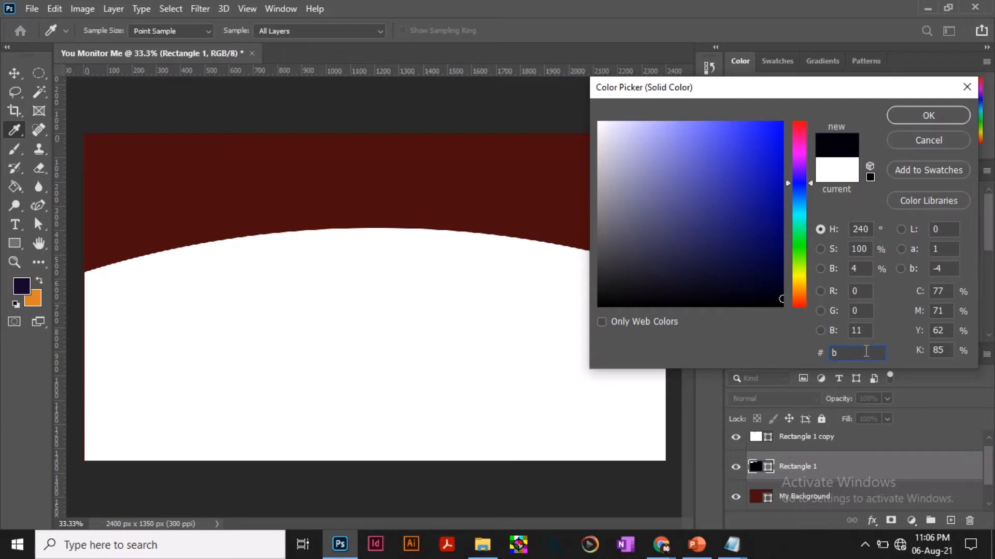
pyautogui.write('1a')
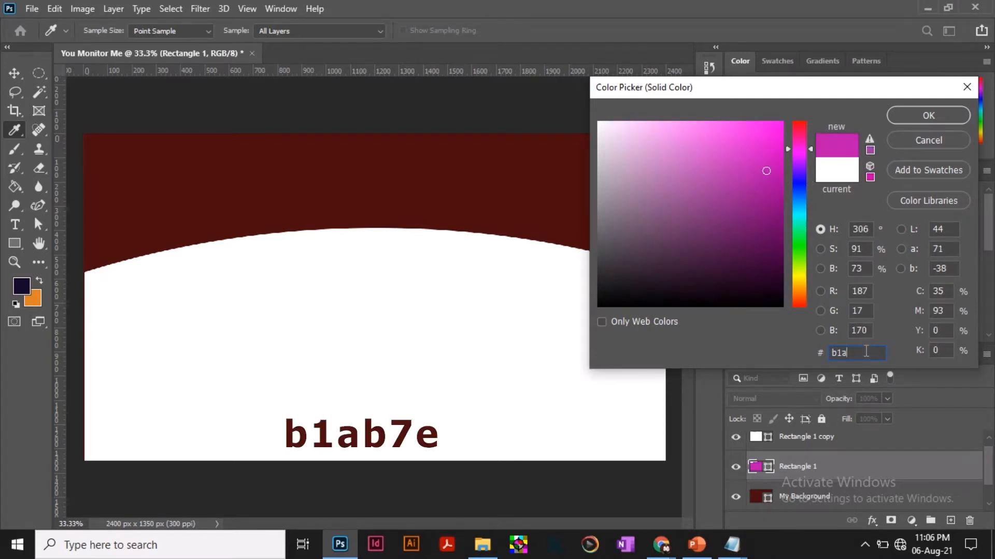
pyautogui.write('b7')
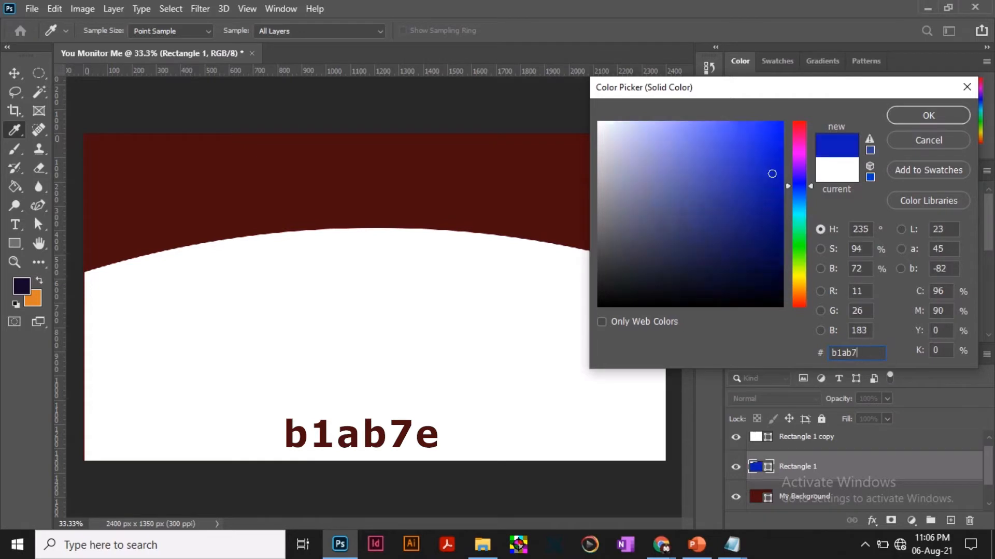
pyautogui.write('e')
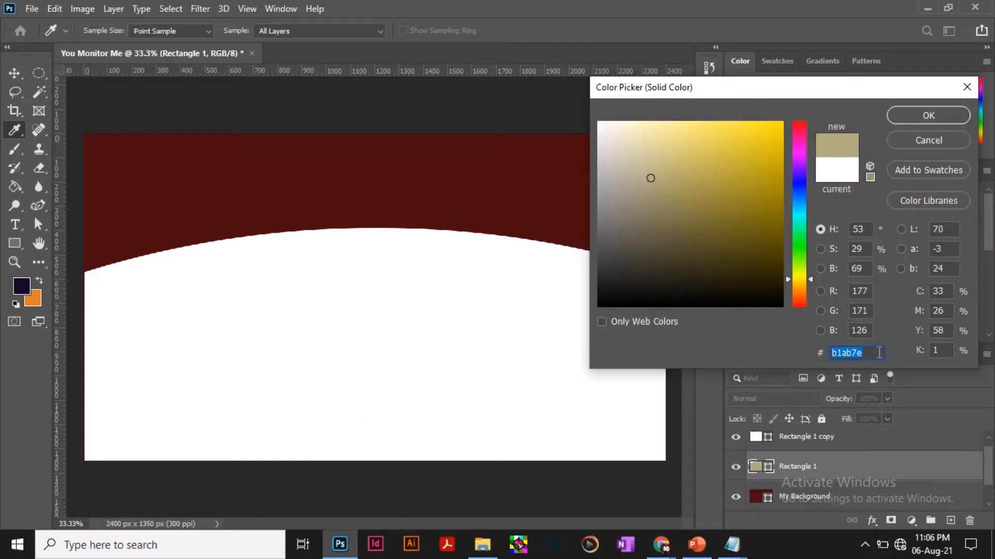
pyautogui.click(927, 115)
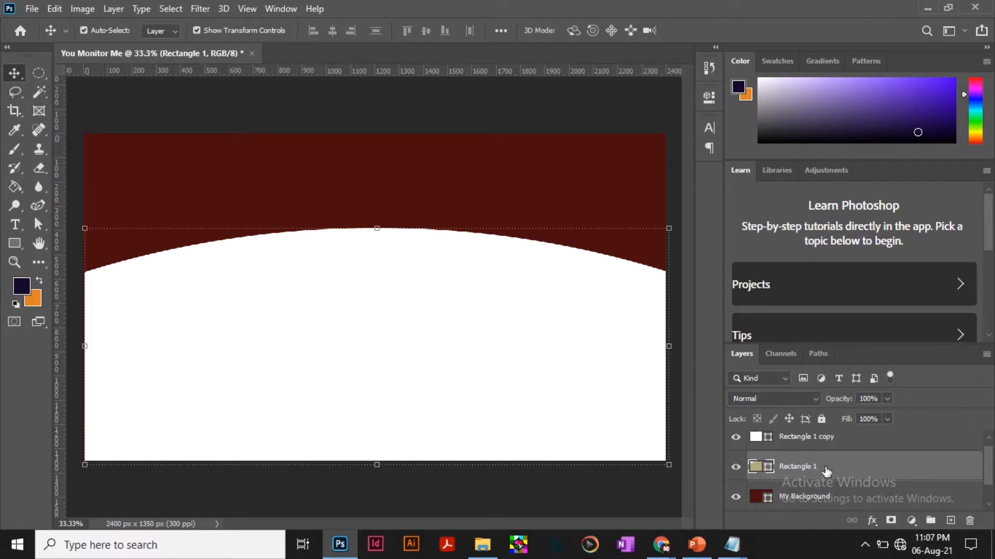
# Nudge the khaki arch up about 30 px so it forms a thin band above the white arch, and deselect it.
pyautogui.hotkey('shift', 'Up')
pyautogui.hotkey('shift', 'Up')
pyautogui.hotkey('shift', 'Up')
pyautogui.hotkey('shift', 'Up')
pyautogui.hotkey('shift', 'Up')
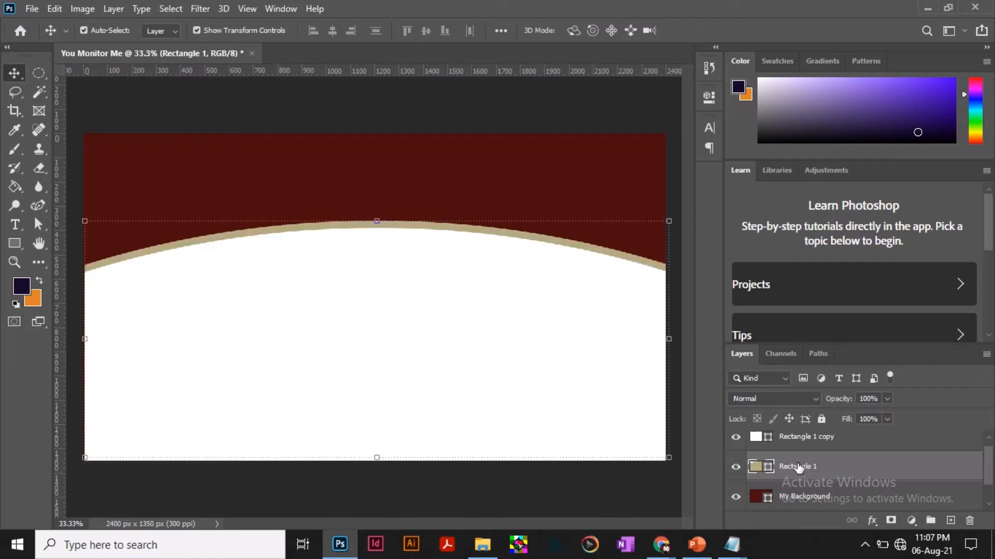
pyautogui.press('Up')
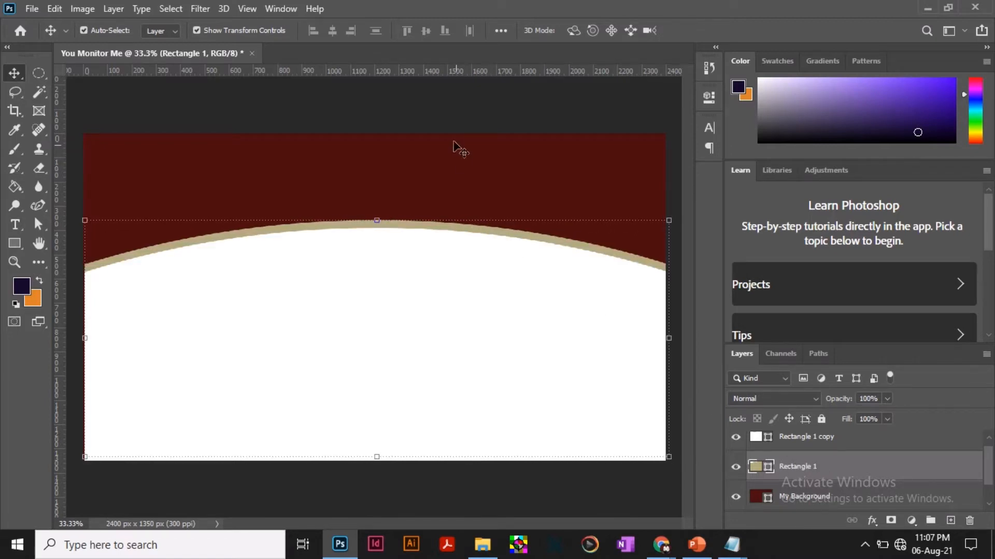
pyautogui.click(453, 120)
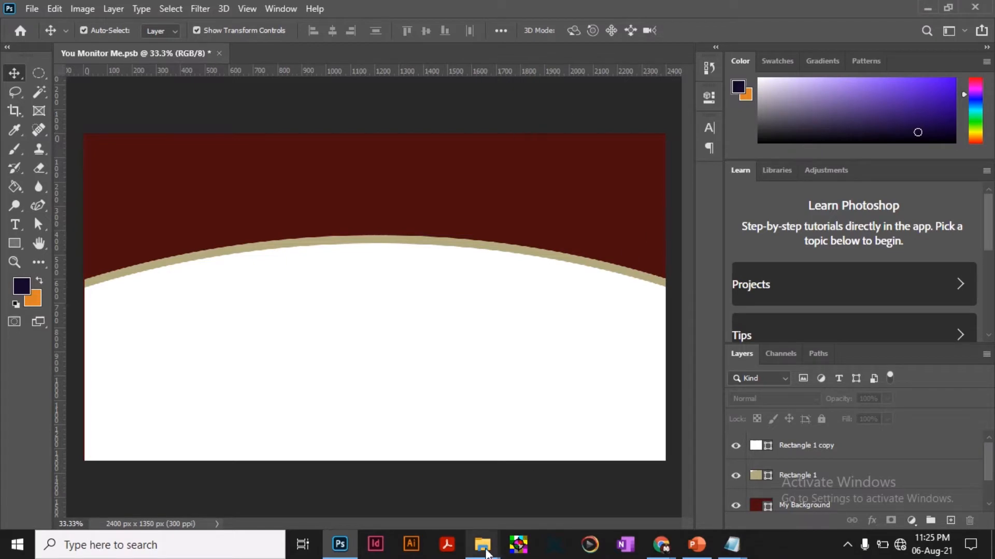
# Place eye.png from the project folder, scale it to about 23%, and position it near the canvas centre just below the arch's peak.
pyautogui.moveTo(484, 546)
pyautogui.click(421, 483)
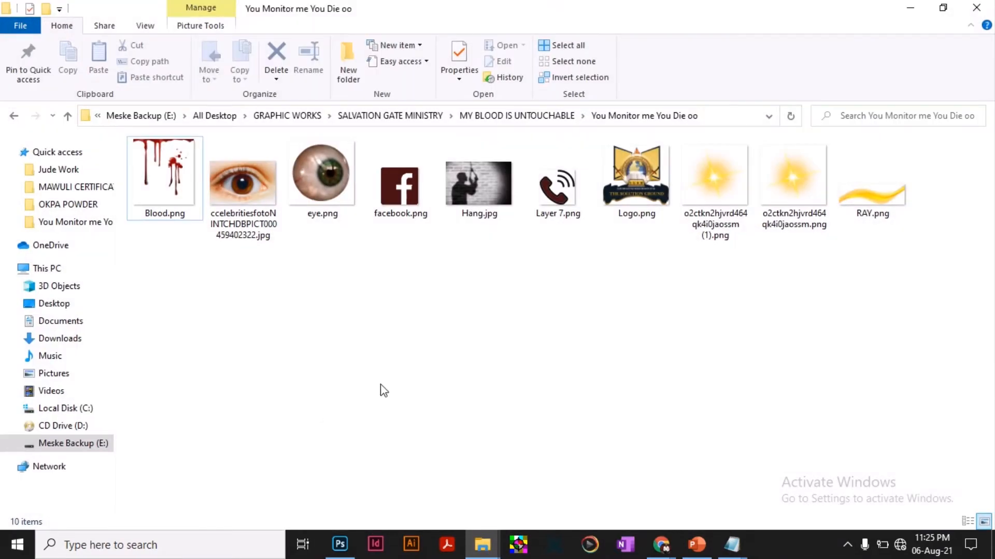
pyautogui.moveTo(337, 174); pyautogui.dragTo(365, 281)
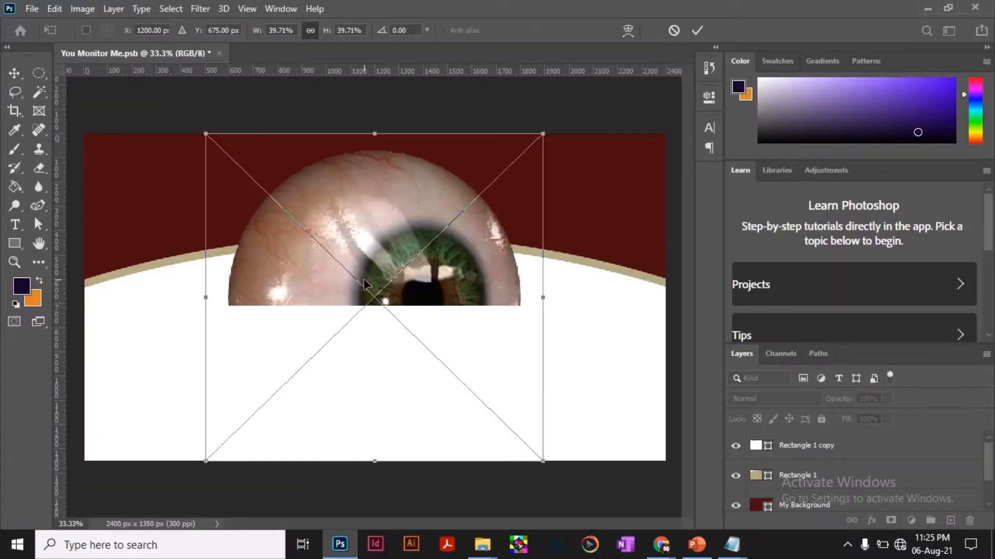
pyautogui.moveTo(544, 136); pyautogui.dragTo(418, 300)
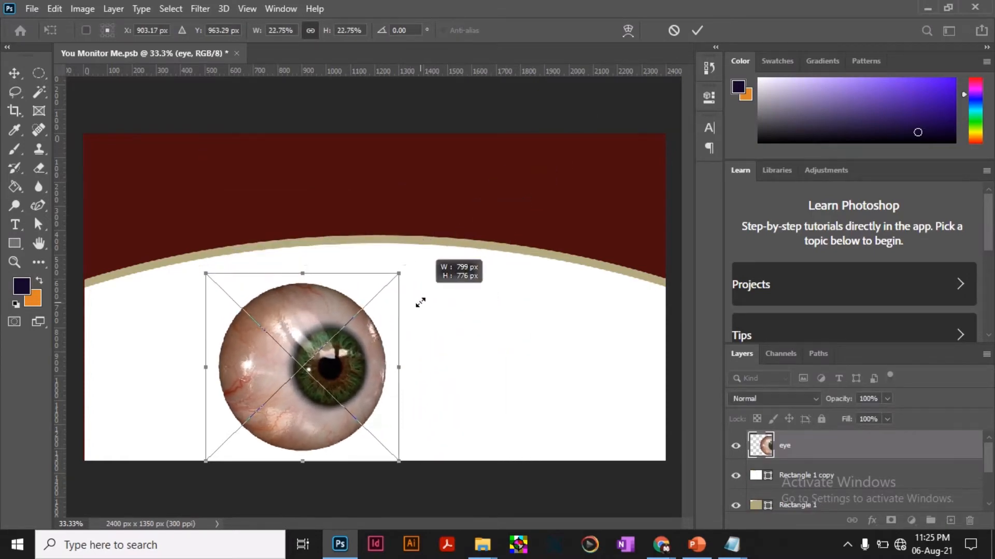
pyautogui.moveTo(310, 376); pyautogui.dragTo(411, 332)
pyautogui.press('Return')
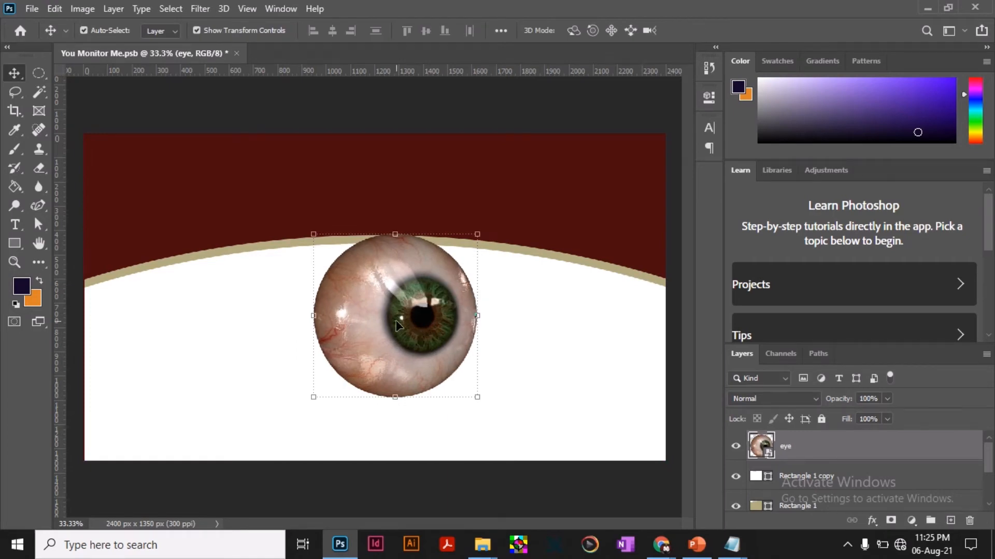
# Duplicate the eyeball into the canvas's lower-right corner, partly off the edge, and set both eye layers to 6% opacity.
pyautogui.hotkey('ctrl', 'j')
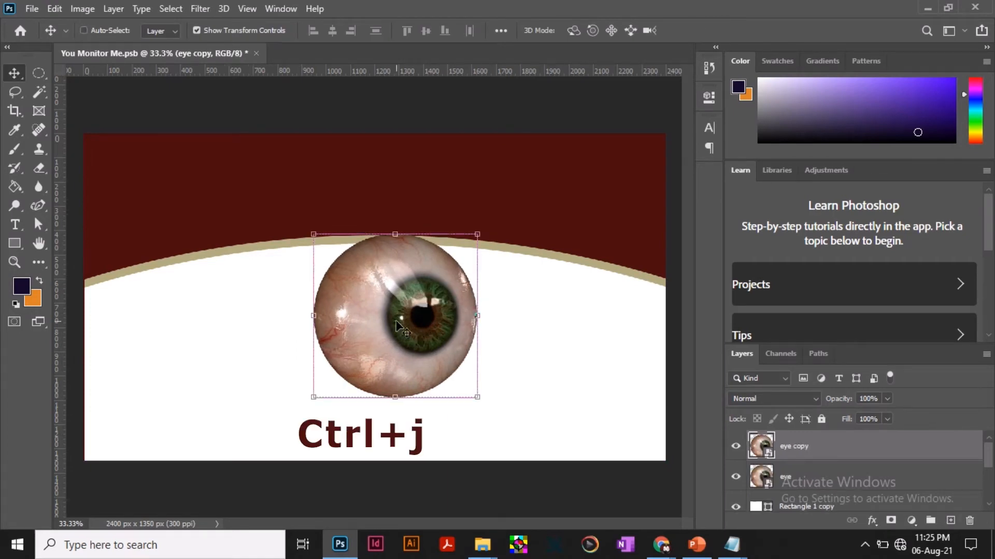
pyautogui.moveTo(396, 322); pyautogui.dragTo(607, 451)
pyautogui.click(463, 347)
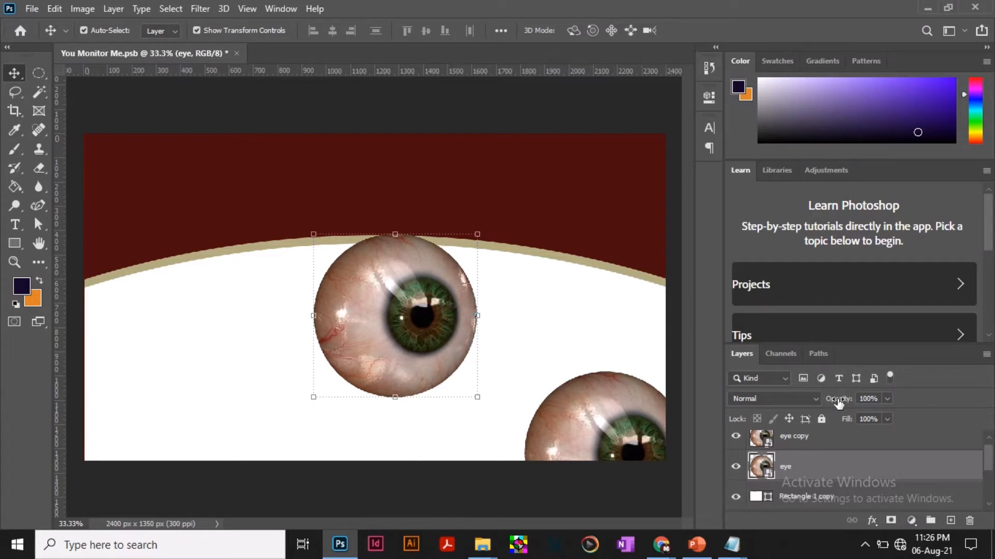
pyautogui.moveTo(838, 403); pyautogui.dragTo(781, 412)
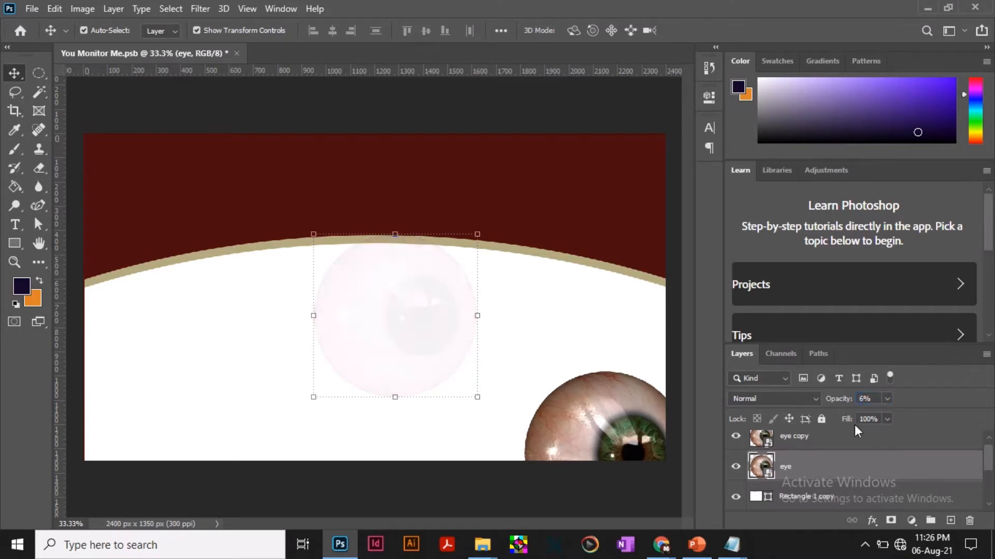
pyautogui.click(620, 436)
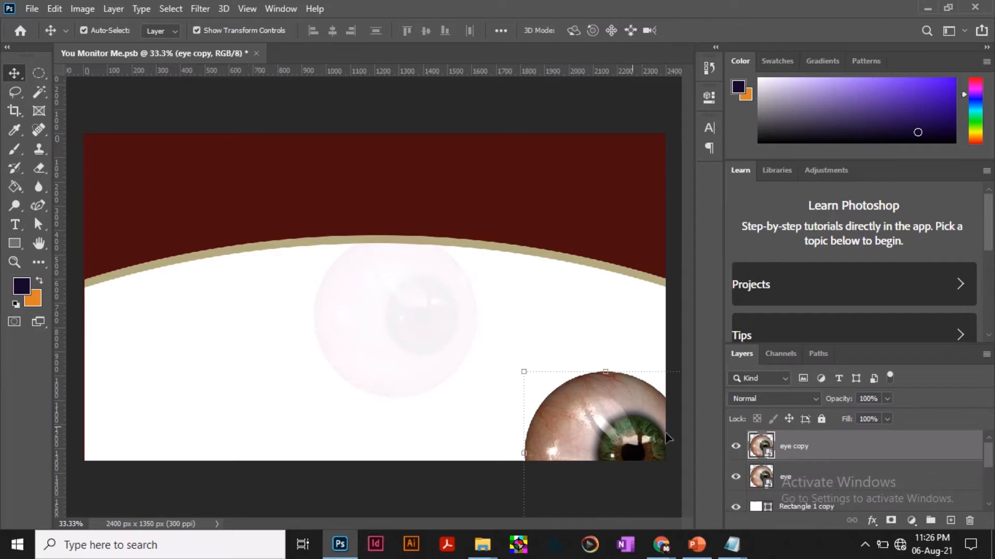
pyautogui.click(873, 400)
pyautogui.write('6')
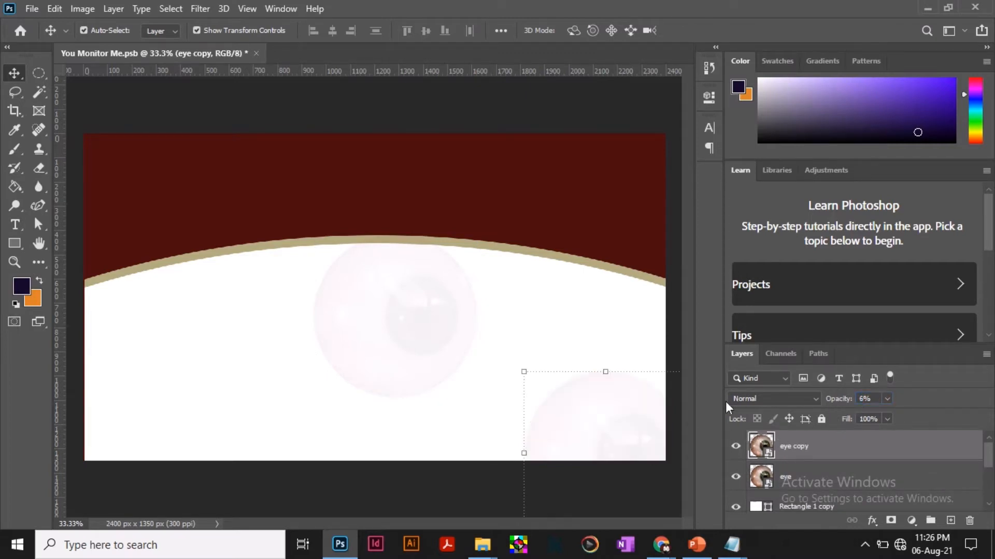
pyautogui.click(523, 296)
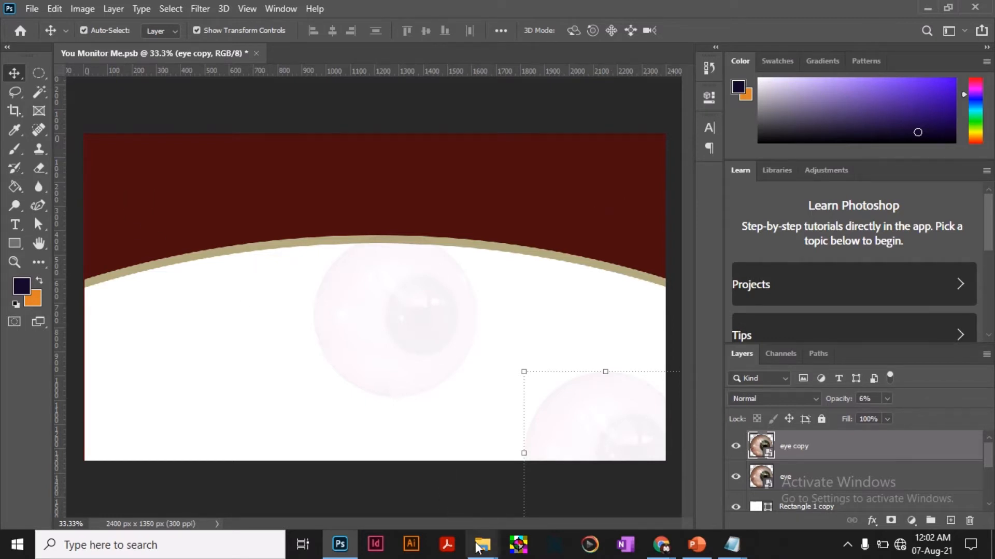
# Place Hang.jpg from the project folder, scale it to 36.63%, and position it in the canvas's upper-left corner.
pyautogui.moveTo(484, 543)
pyautogui.click(441, 489)
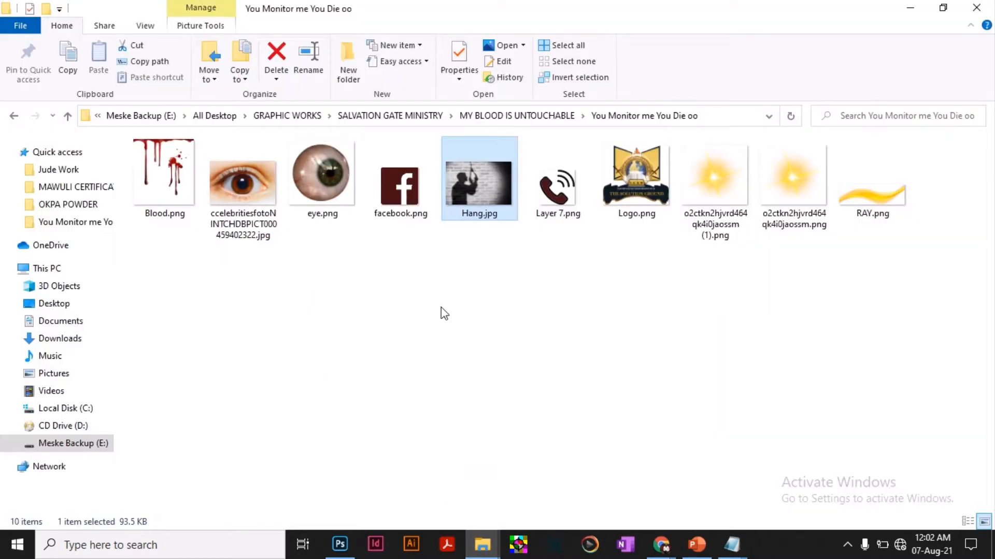
pyautogui.moveTo(478, 174); pyautogui.dragTo(322, 276)
pyautogui.moveTo(219, 238); pyautogui.dragTo(192, 217)
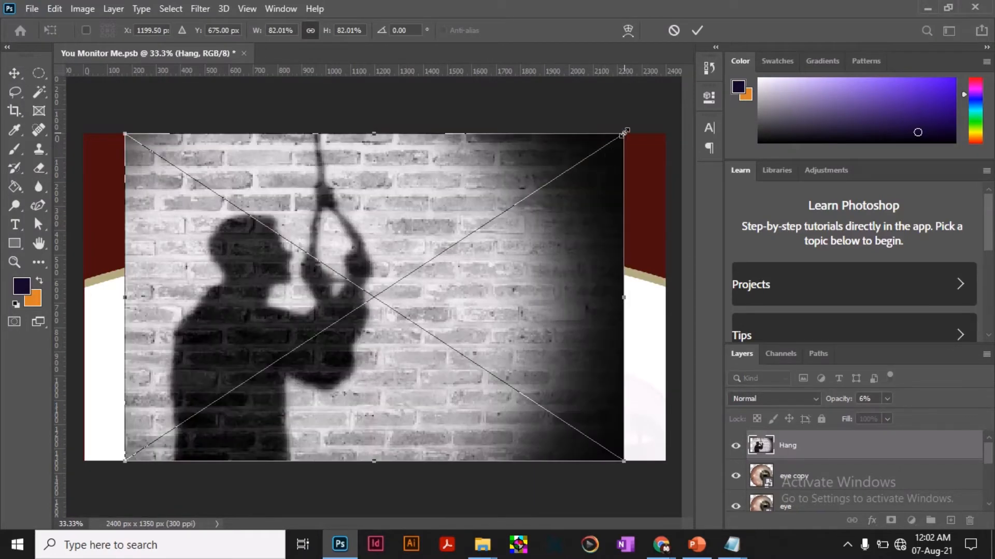
pyautogui.moveTo(621, 138); pyautogui.dragTo(346, 314)
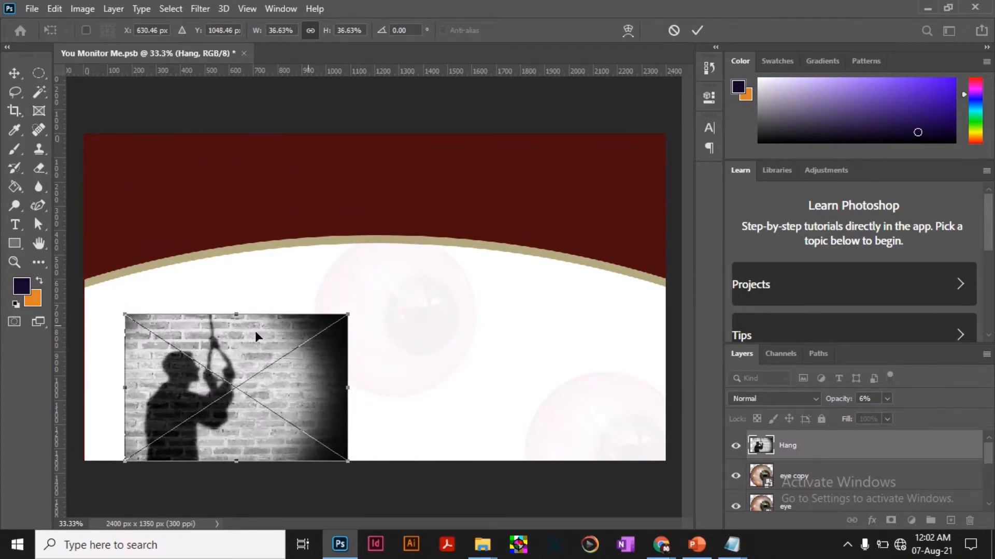
pyautogui.moveTo(223, 346); pyautogui.dragTo(191, 170)
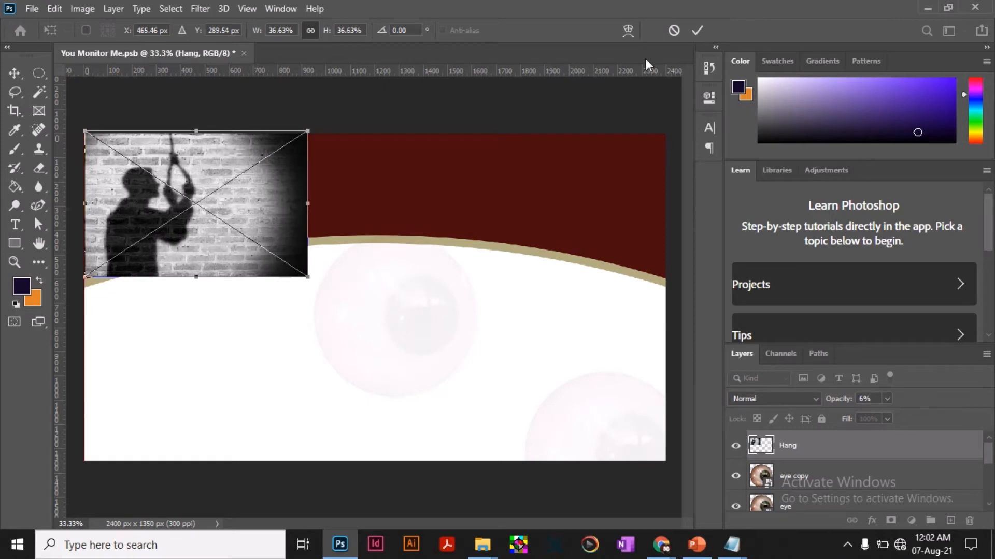
pyautogui.click(695, 32)
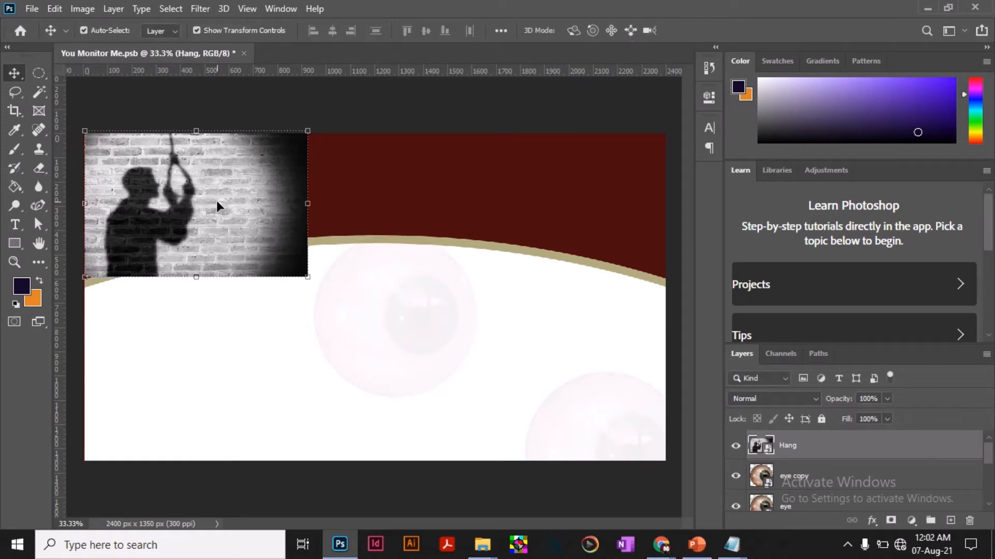
# Add a black hide-all layer mask to the Hang image and set up the Brush tool with 10% flow.
pyautogui.keyDown('alt'); pyautogui.click(891, 521); pyautogui.keyUp('alt')
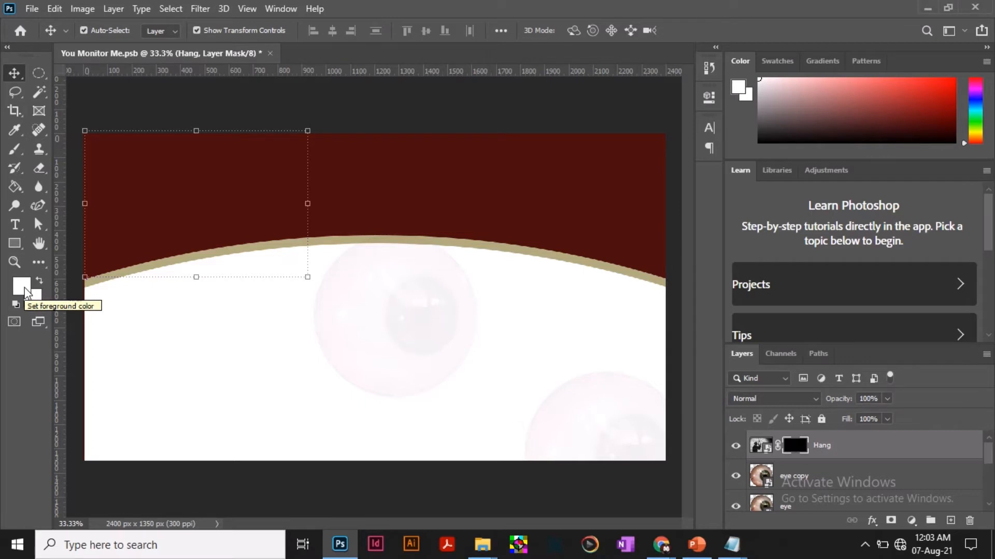
pyautogui.click(15, 149)
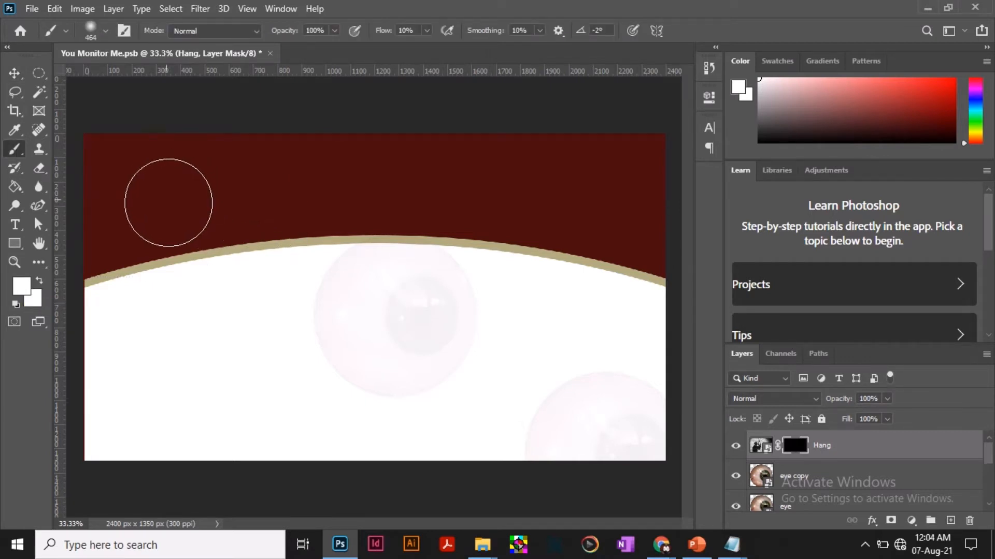
pyautogui.click(426, 30)
pyautogui.click(406, 31)
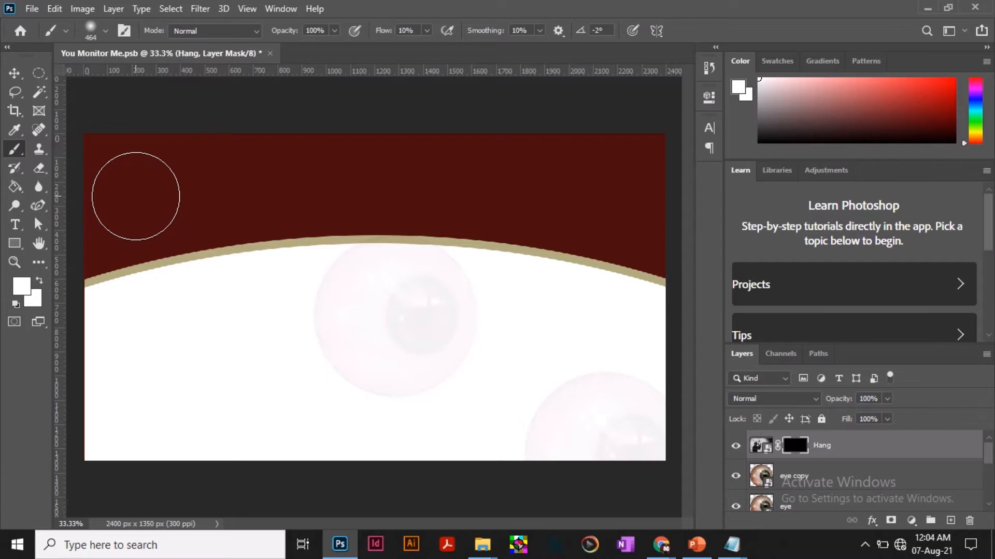
# Paint white on the Hang layer mask in the upper-left area to softly reveal the hanging silhouette.
pyautogui.moveTo(136, 196)
pyautogui.mouseDown()
pyautogui.moveTo(184, 189)
pyautogui.moveTo(144, 192)
pyautogui.moveTo(142, 203)
pyautogui.moveTo(156, 209)
pyautogui.moveTo(159, 186)
pyautogui.moveTo(153, 217)
pyautogui.moveTo(231, 220)
pyautogui.moveTo(192, 193)
pyautogui.mouseUp()
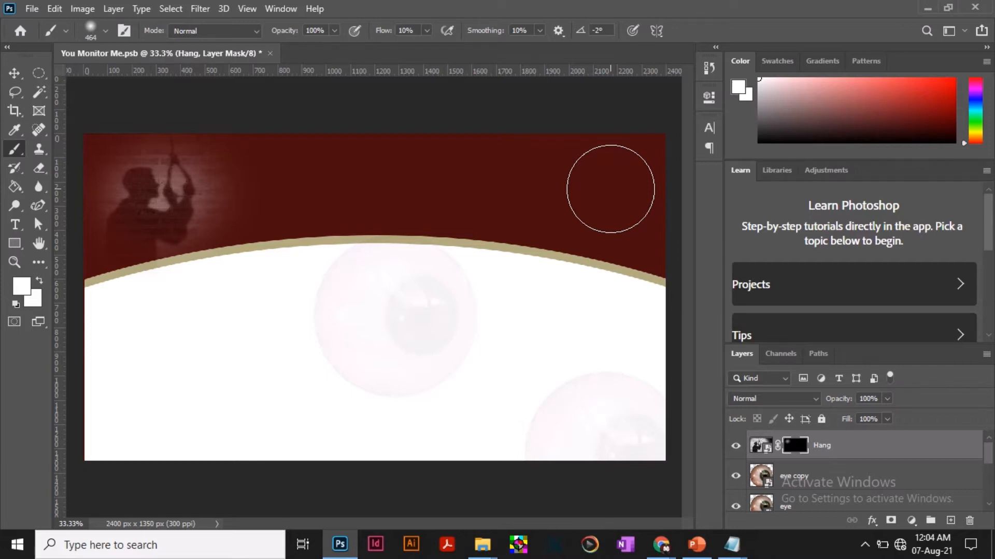
pyautogui.click(12, 75)
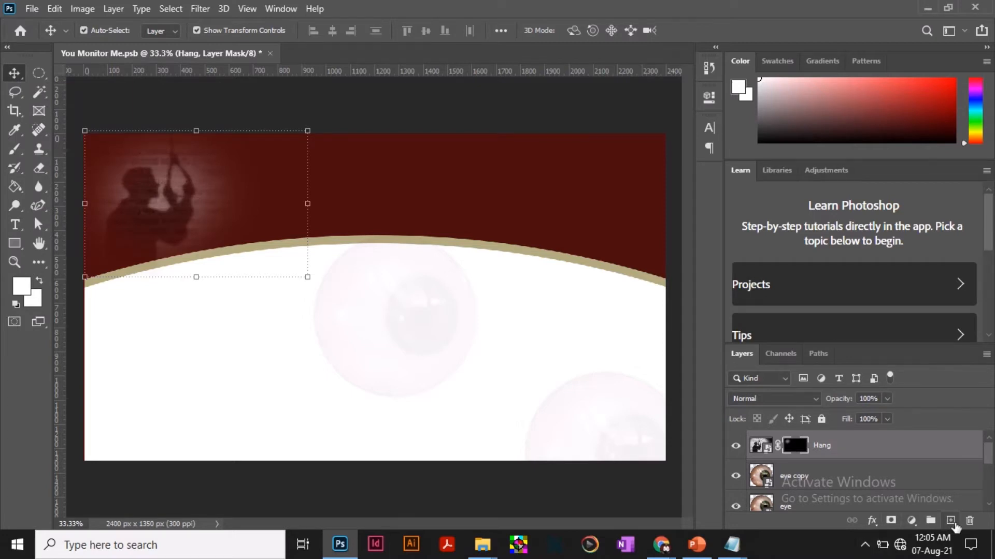
# Create a new layer above Hang and name it Black Brush.
pyautogui.click(952, 522)
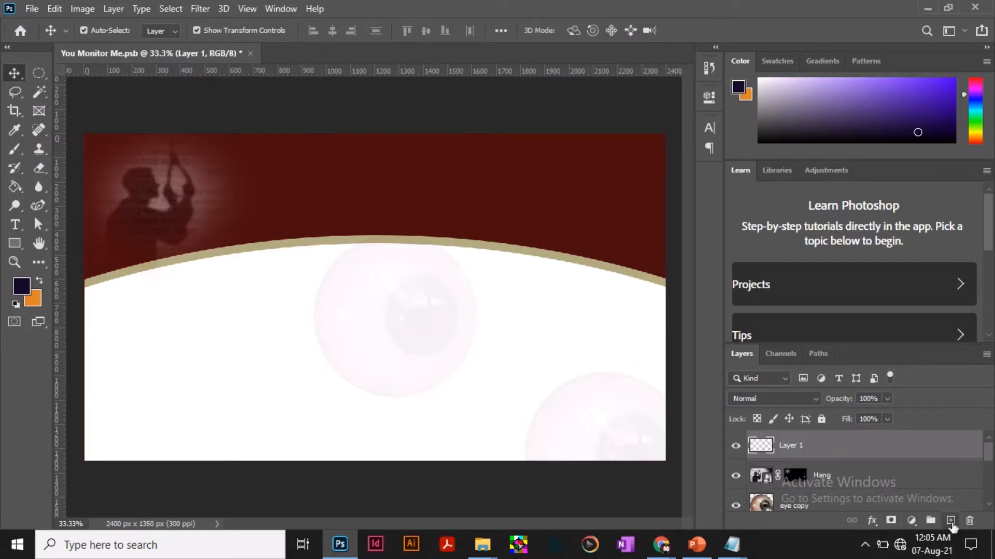
pyautogui.doubleClick(788, 446)
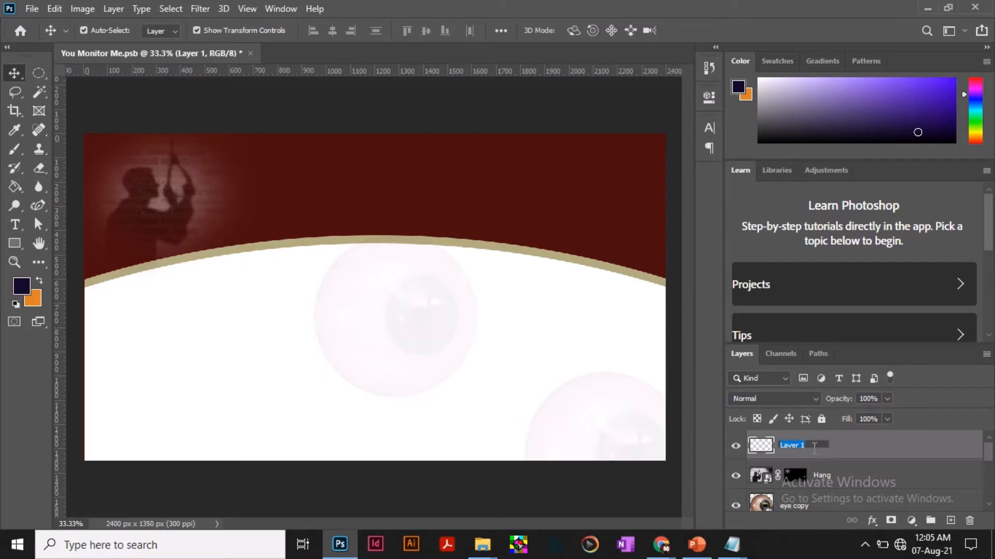
pyautogui.write('Black Brush')
pyautogui.press('Return')
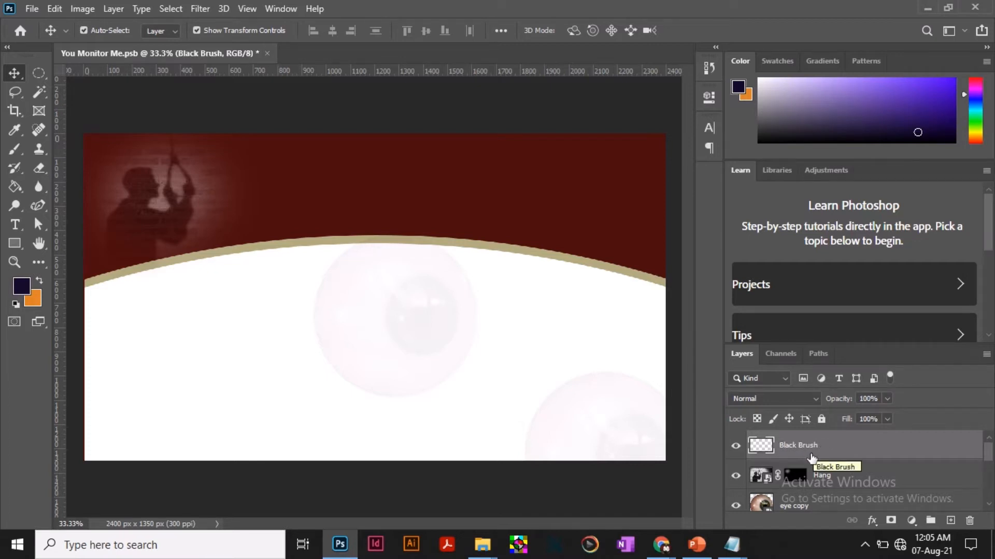
# Activate the Brush tool and set the foreground color to black, 000000.
pyautogui.click(17, 150)
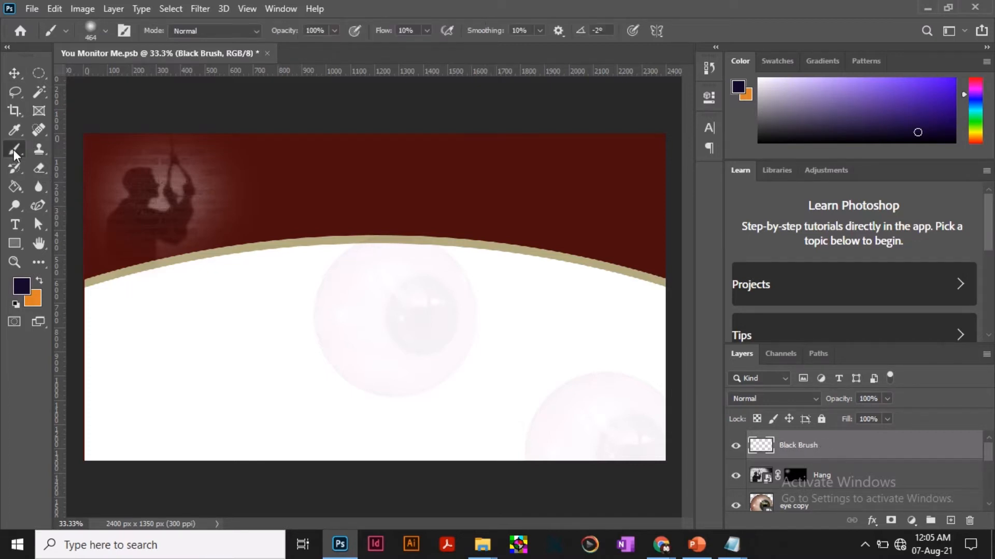
pyautogui.click(21, 294)
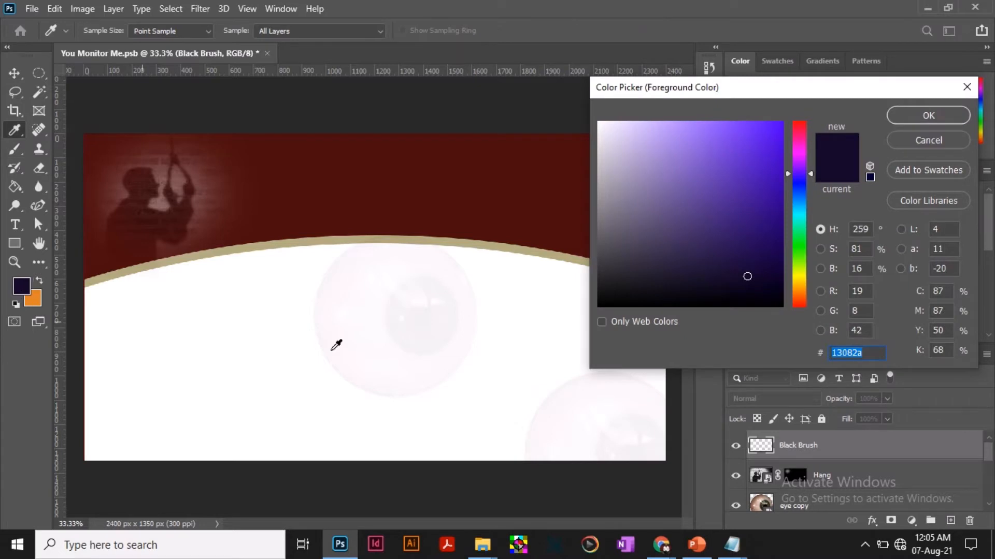
pyautogui.moveTo(752, 277)
pyautogui.mouseDown()
pyautogui.moveTo(630, 291)
pyautogui.moveTo(597, 308)
pyautogui.mouseUp()
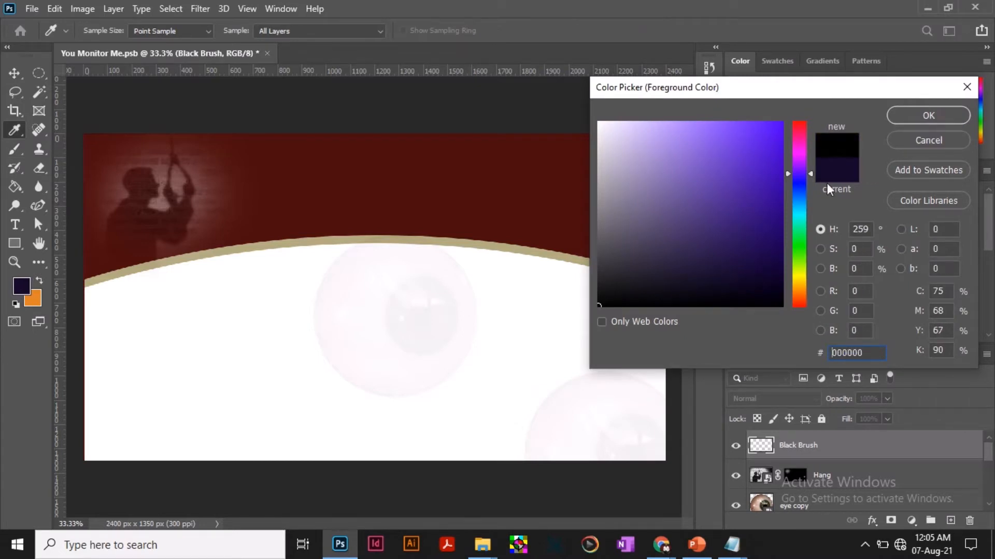
pyautogui.click(929, 115)
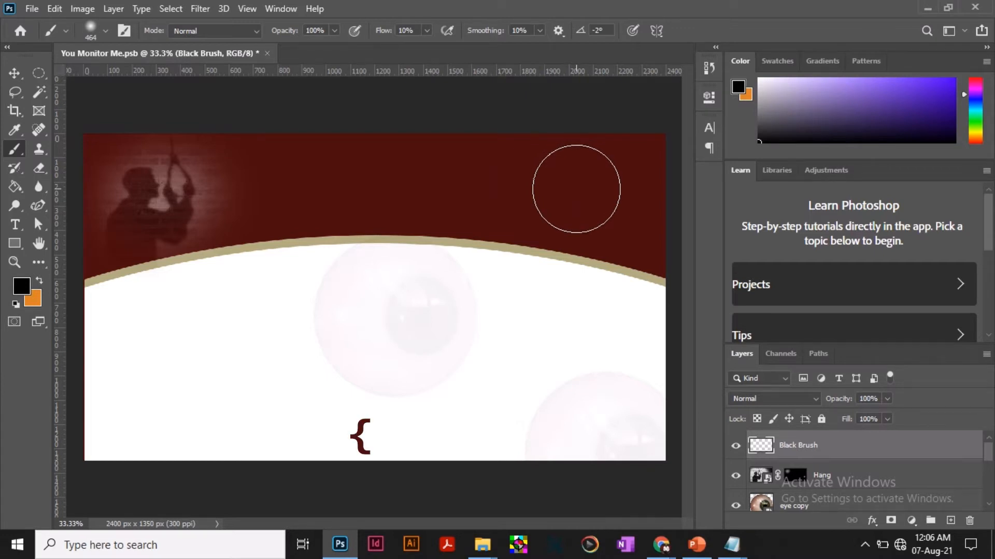
# Set the brush size to 125 px.
pyautogui.press('[')
pyautogui.press('[')
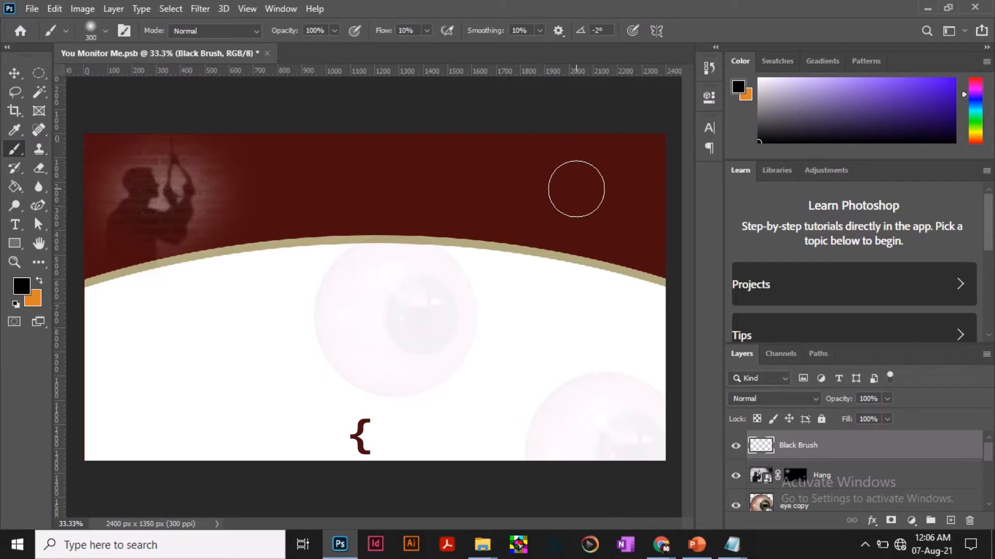
pyautogui.press('[')
pyautogui.press('[')
pyautogui.press('[')
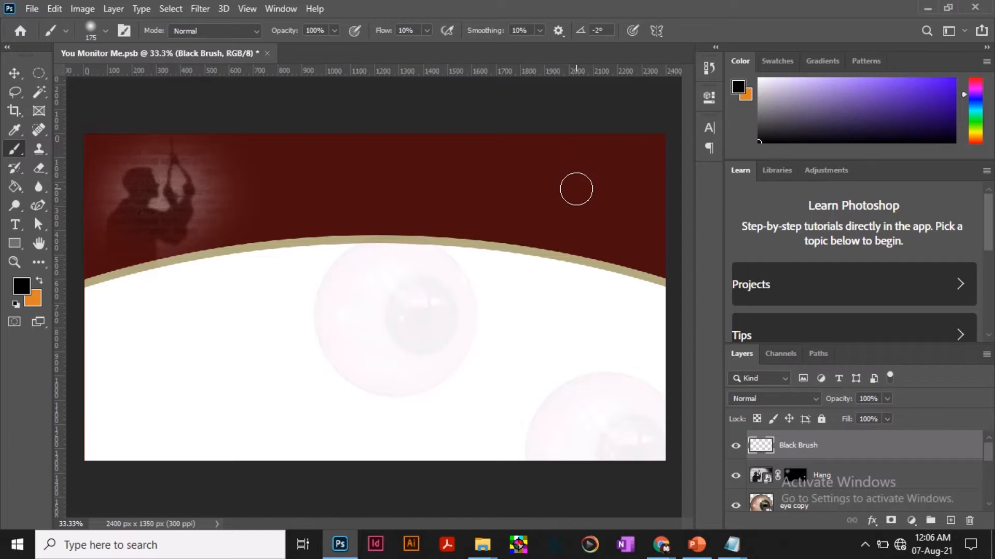
pyautogui.press(']')
pyautogui.press(']')
pyautogui.press(']')
pyautogui.press(']')
pyautogui.press(']')
pyautogui.press(']')
pyautogui.press(']')
pyautogui.press(']')
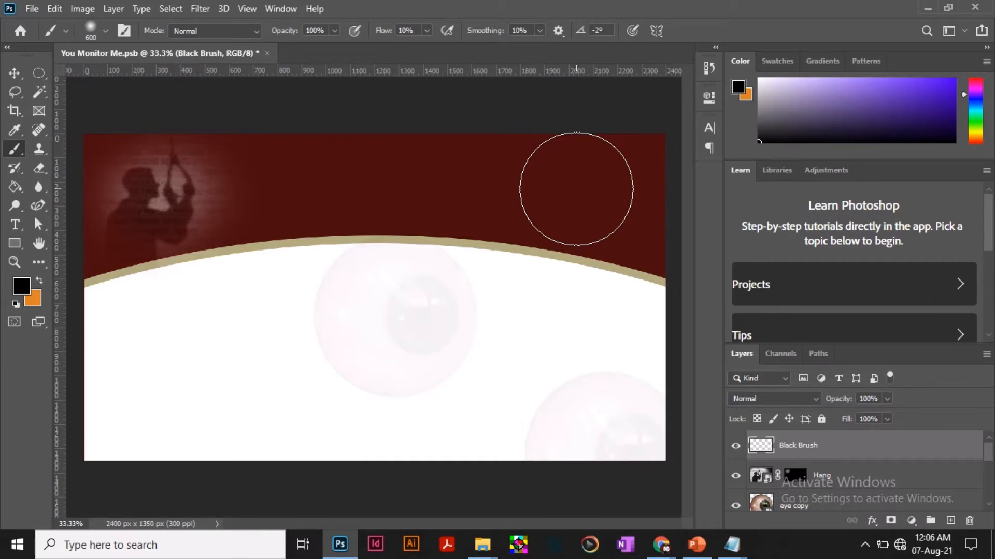
pyautogui.press('[')
pyautogui.press('[')
pyautogui.press('[')
pyautogui.press('[')
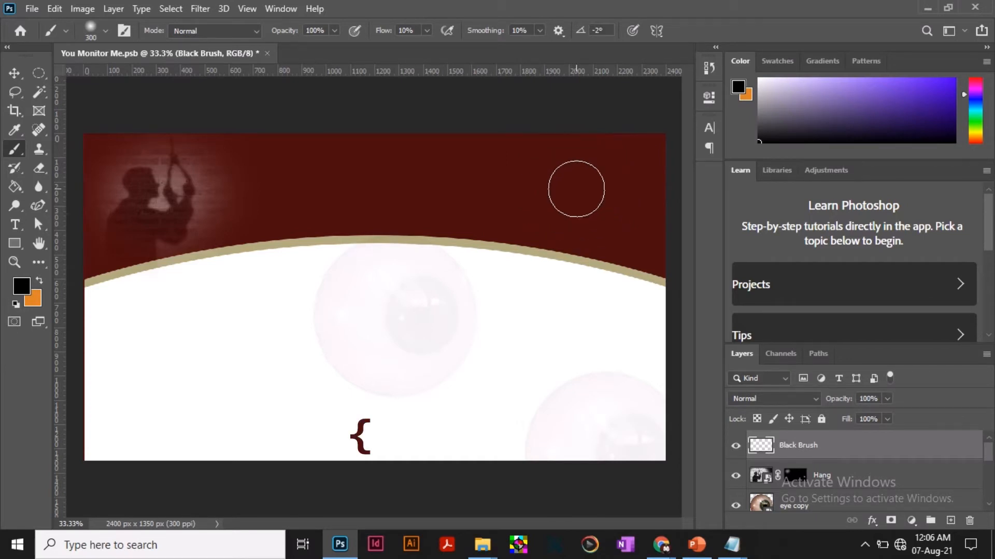
pyautogui.press('[')
pyautogui.press('[')
pyautogui.press('[')
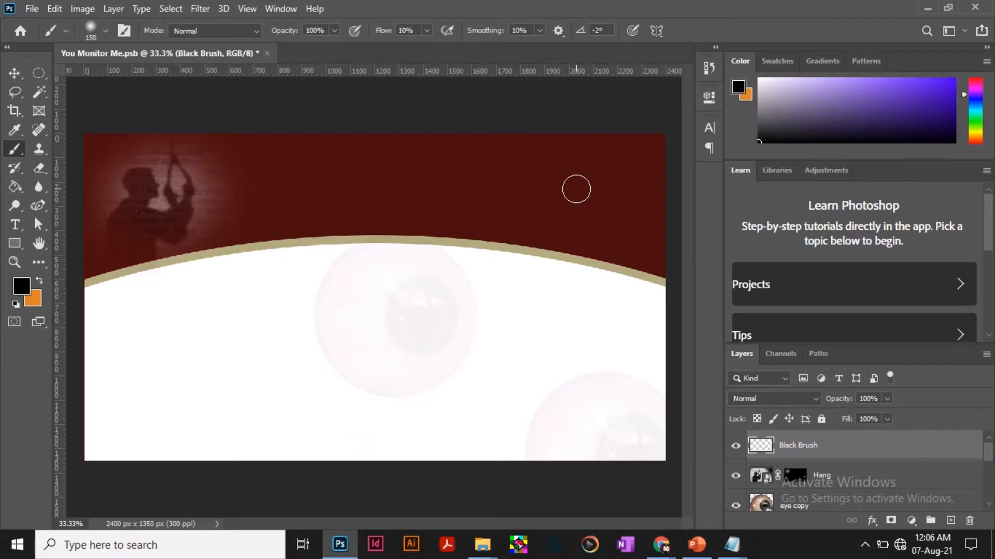
pyautogui.press('[')
pyautogui.click(105, 30)
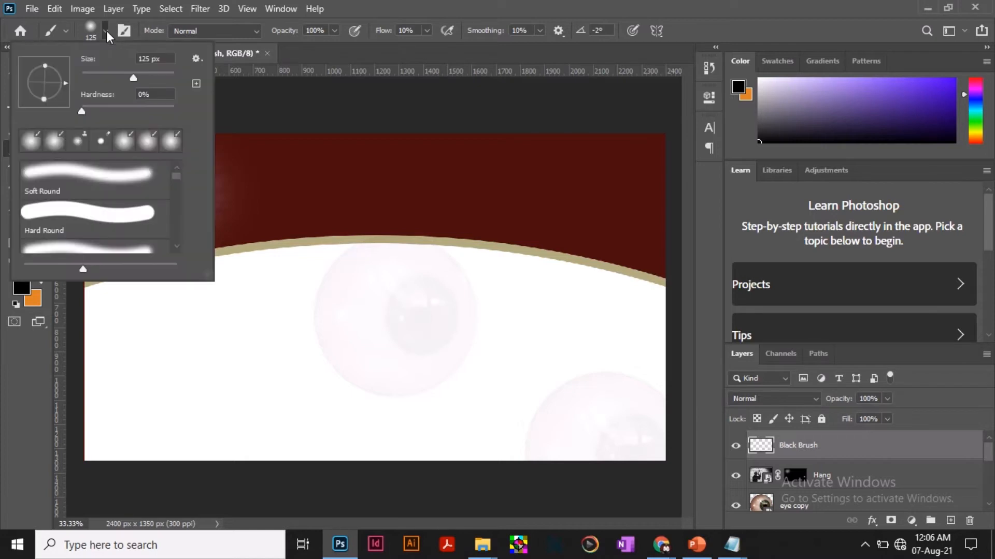
pyautogui.doubleClick(151, 58)
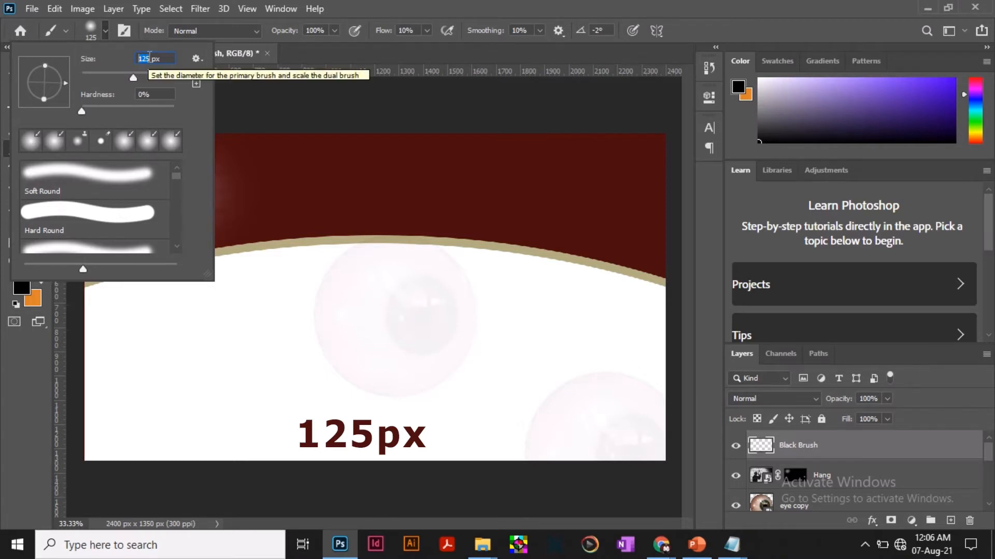
pyautogui.click(138, 58)
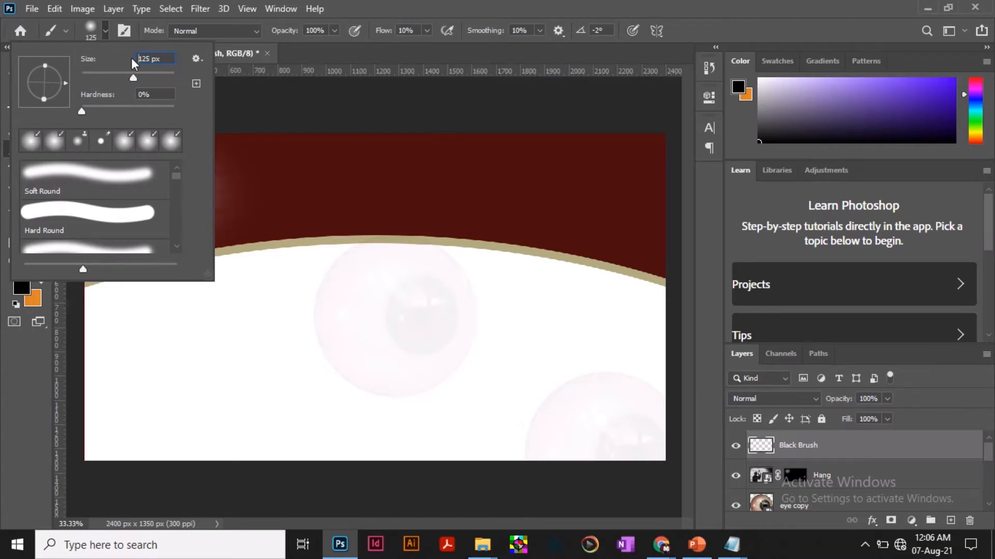
pyautogui.click(440, 12)
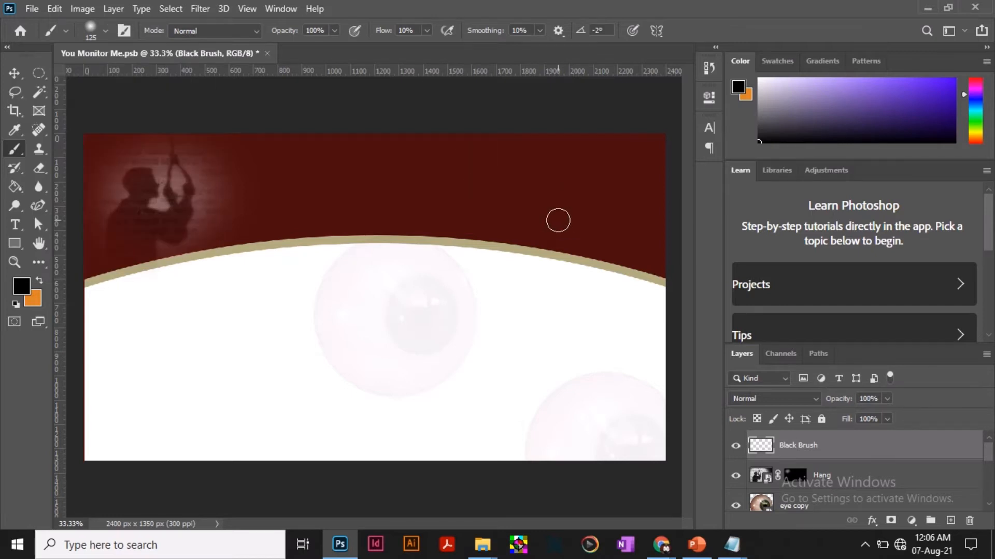
# Set the brush flow to 100% and paint a straight vertical black stroke from the canvas top to just below the arch's right side.
pyautogui.click(428, 30)
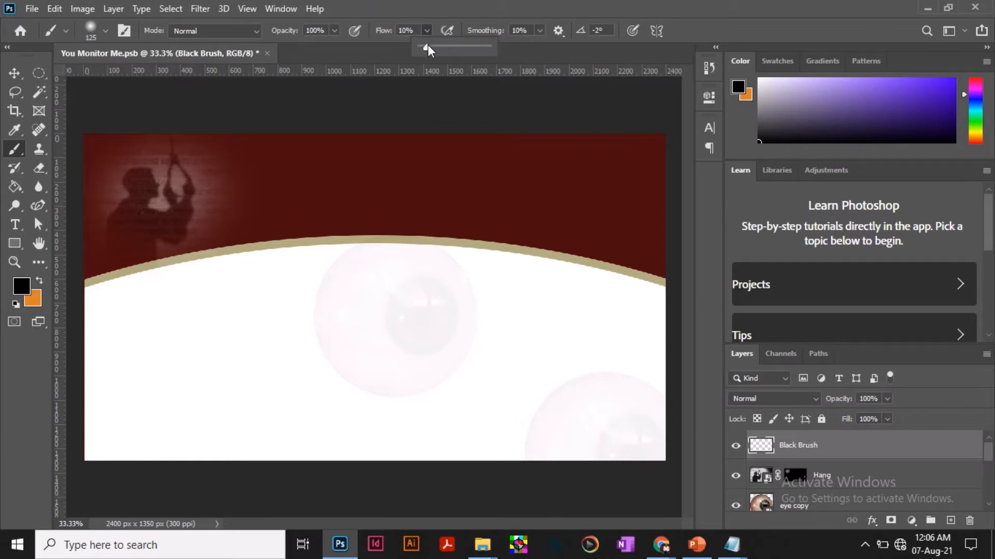
pyautogui.moveTo(427, 48); pyautogui.dragTo(492, 49)
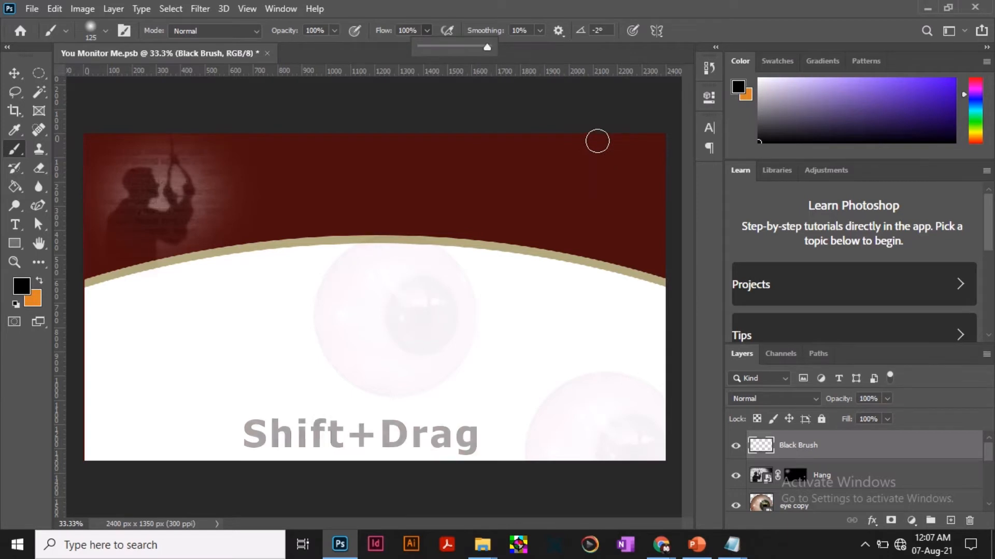
pyautogui.moveTo(593, 136); pyautogui.dragTo(596, 292)
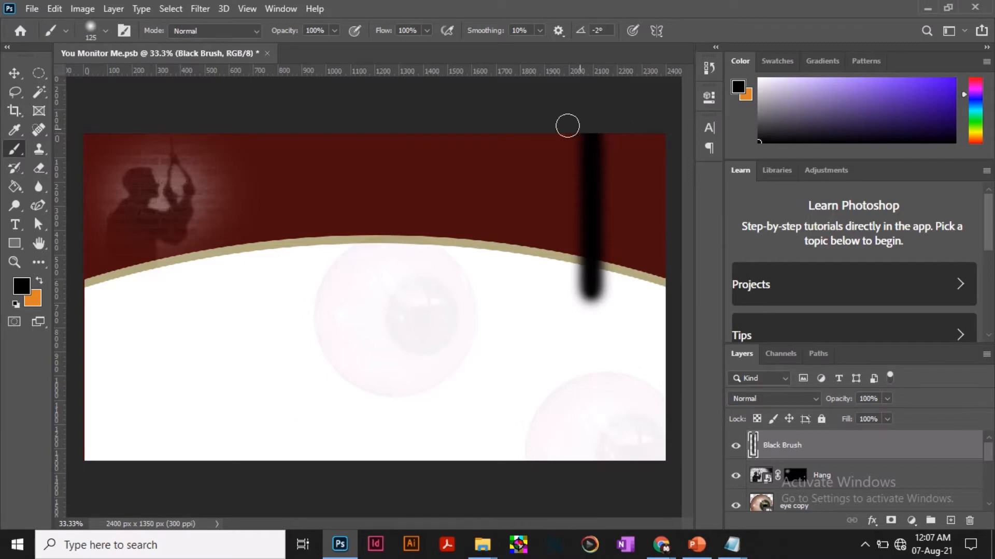
# Set the brush flow to 16% and paint a faint straight vertical stroke along the left edge of the black stroke.
pyautogui.click(428, 30)
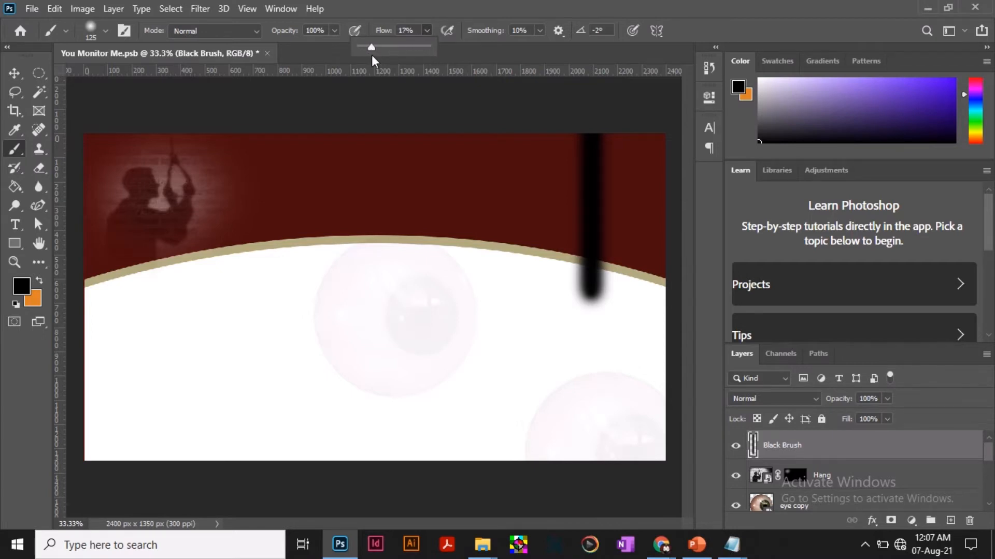
pyautogui.click(407, 31)
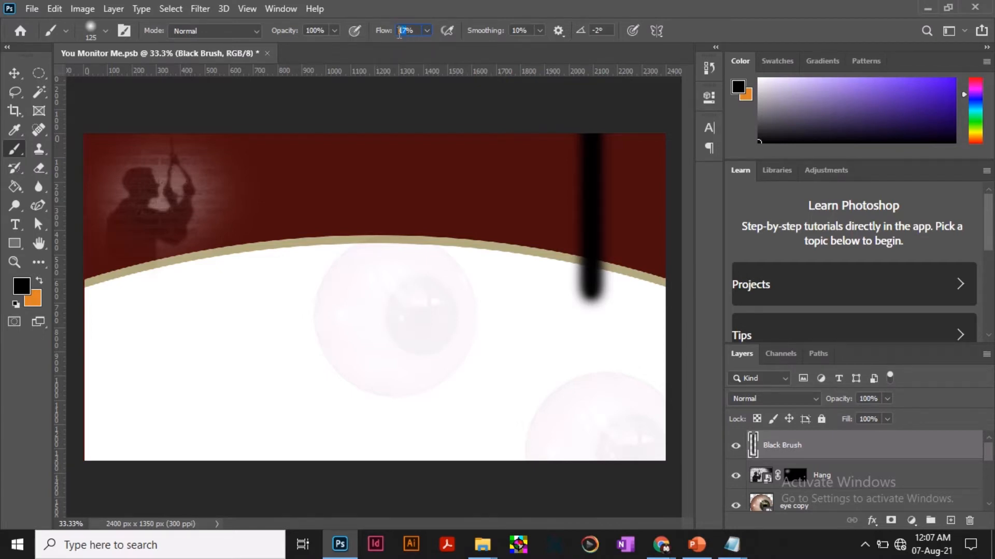
pyautogui.write('16')
pyautogui.press('Return')
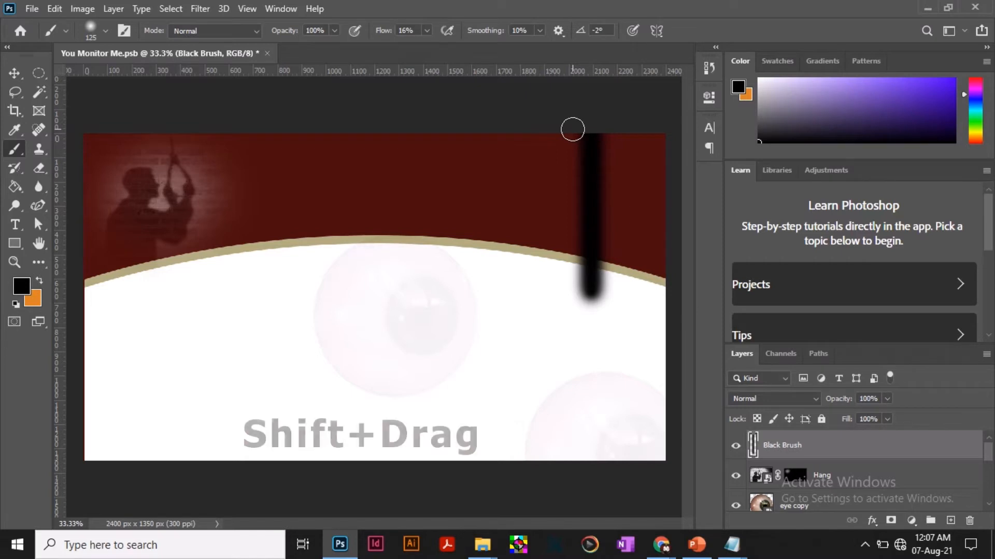
pyautogui.moveTo(572, 130); pyautogui.dragTo(573, 295)
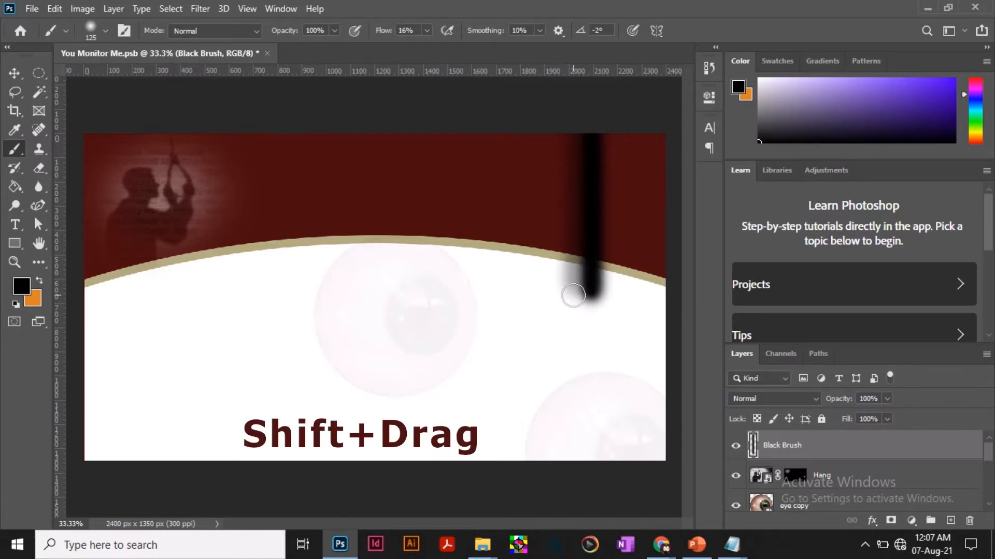
# Move the black stroke left to just right of the canvas centre, duplicate its layer, and place the copy near the canvas's right edge.
pyautogui.click(14, 76)
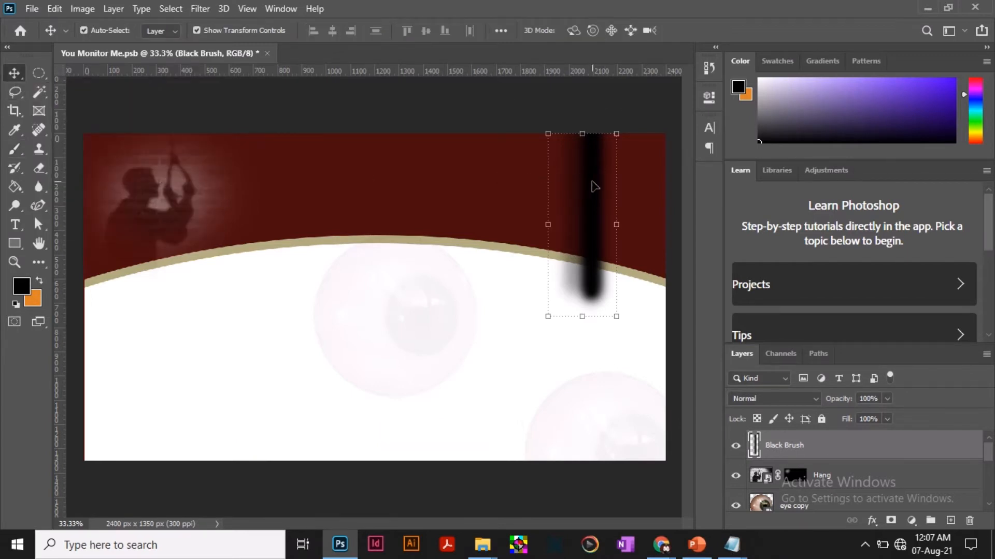
pyautogui.moveTo(590, 187)
pyautogui.mouseDown()
pyautogui.moveTo(503, 187)
pyautogui.moveTo(454, 171)
pyautogui.mouseUp()
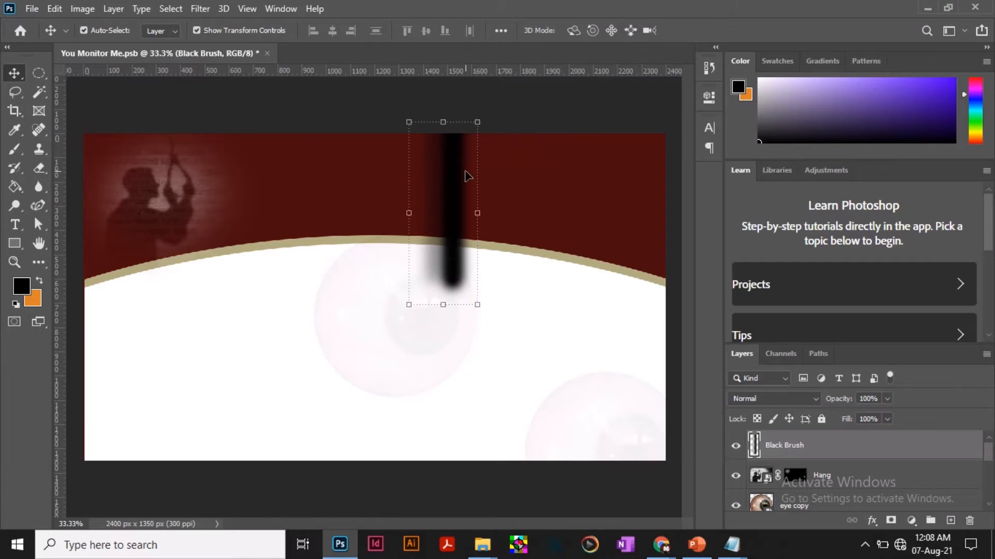
pyautogui.hotkey('ctrl', 'j')
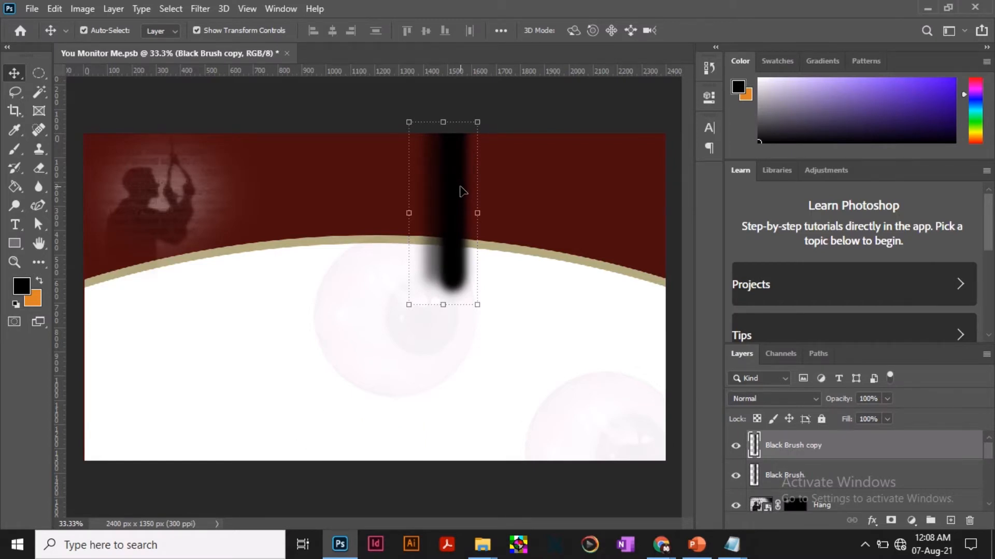
pyautogui.moveTo(460, 185); pyautogui.dragTo(638, 189)
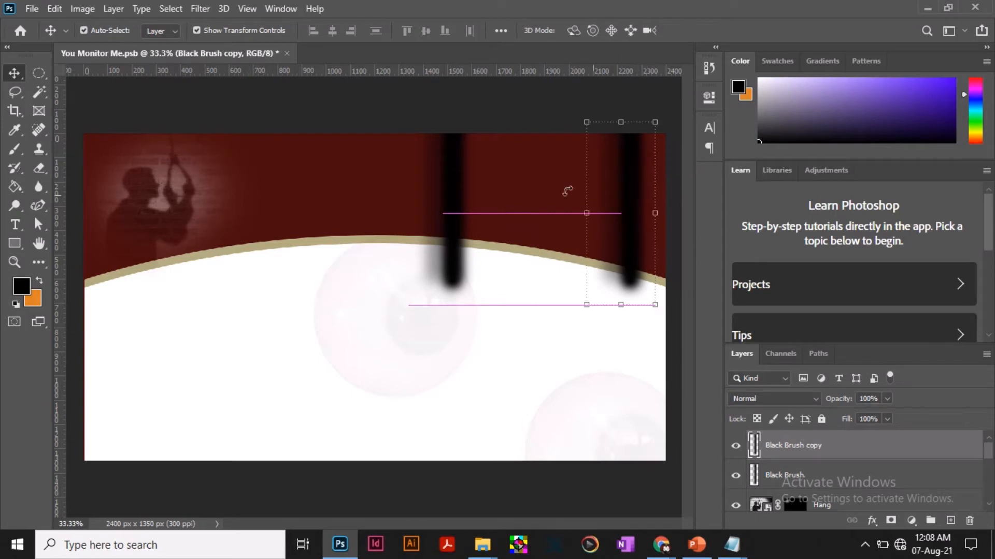
# Move the original black stroke right, closer to its copy, and shift the copy slightly further toward the canvas's right edge.
pyautogui.click(450, 191)
pyautogui.moveTo(450, 191); pyautogui.dragTo(475, 190)
pyautogui.moveTo(508, 185); pyautogui.dragTo(518, 186)
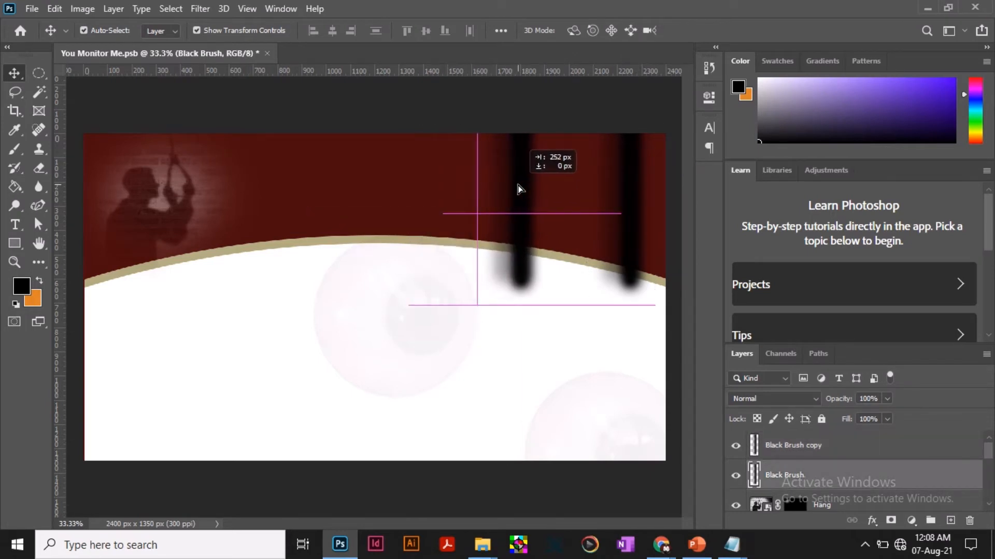
pyautogui.click(633, 190)
pyautogui.moveTo(636, 187); pyautogui.dragTo(644, 186)
# Rotate the original Black Brush stroke to about -22.08° so that its top leans left.
pyautogui.click(519, 171)
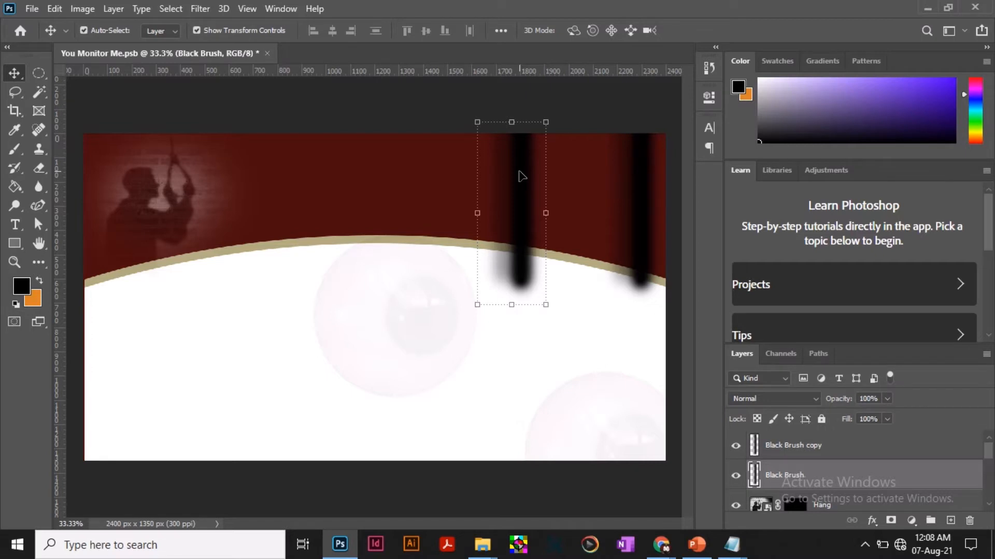
pyautogui.click(467, 122)
pyautogui.moveTo(467, 118); pyautogui.dragTo(430, 139)
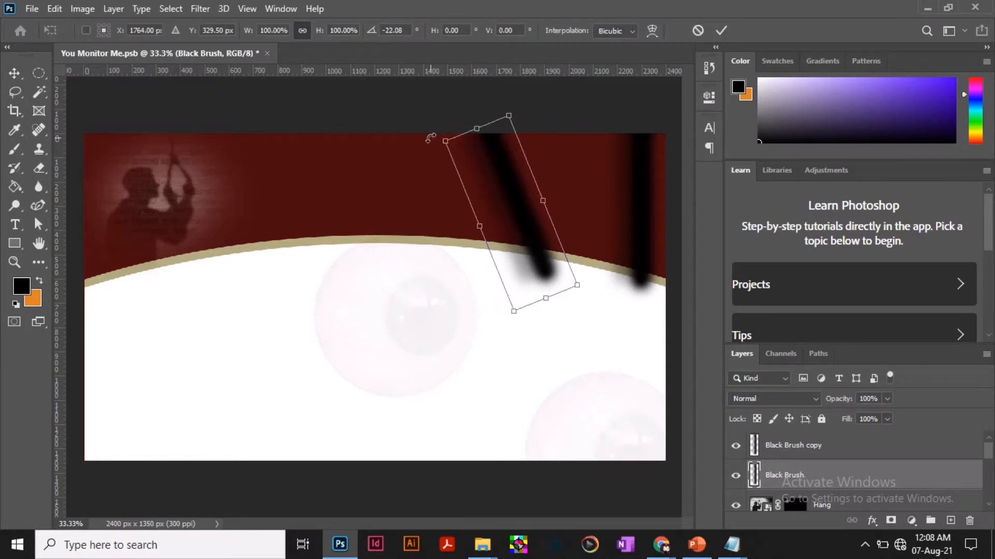
pyautogui.click(722, 31)
# Rotate the Black Brush copy to about -22.86° and shift it slightly up and right against the canvas's right edge.
pyautogui.click(647, 179)
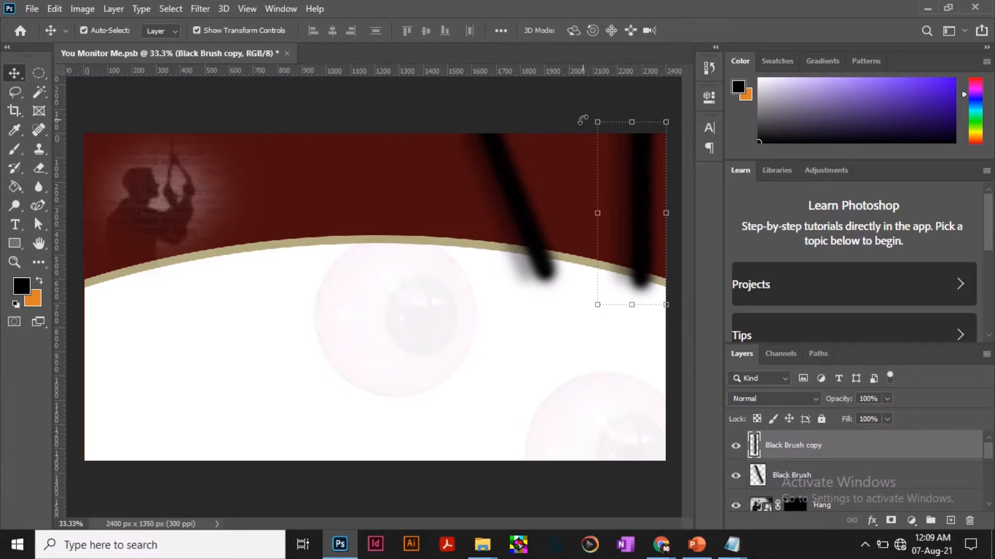
pyautogui.moveTo(583, 120); pyautogui.dragTo(545, 142)
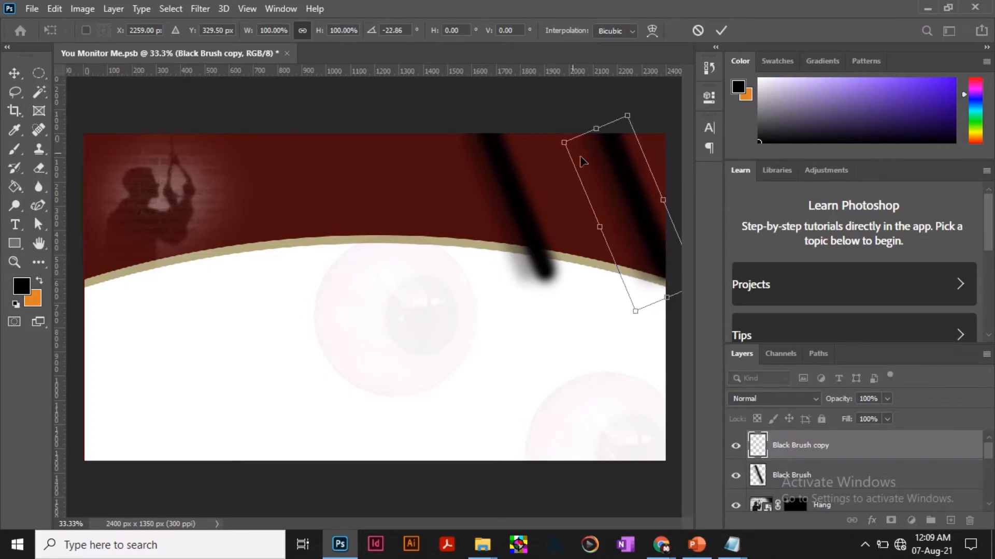
pyautogui.moveTo(629, 175); pyautogui.dragTo(634, 167)
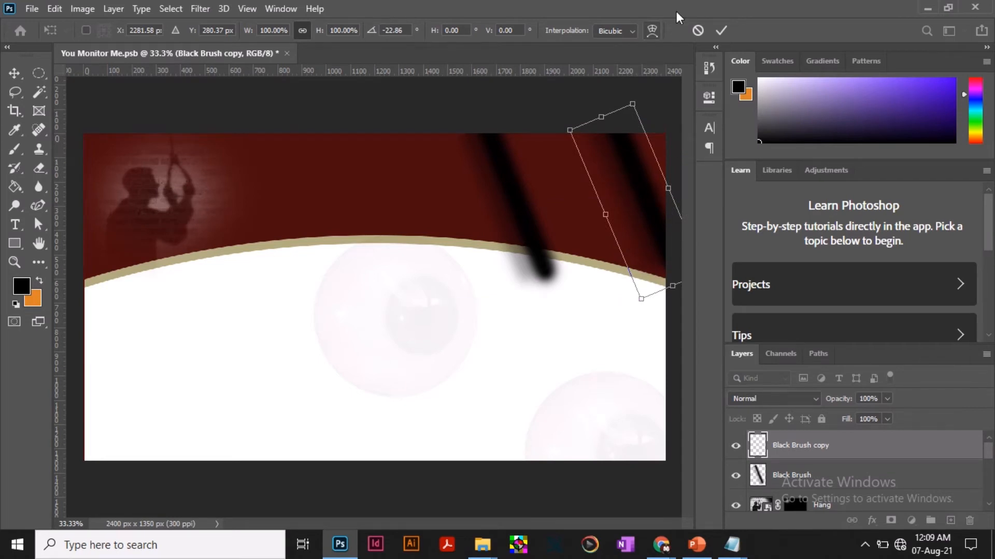
pyautogui.click(721, 30)
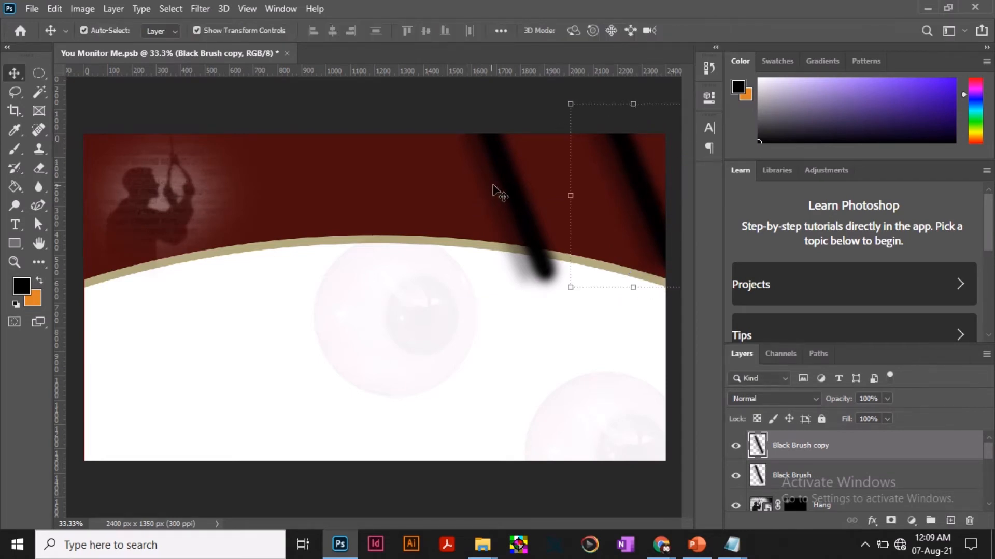
# Nudge the original slanted stroke slightly right and select both the Black Brush and Black Brush copy layers together.
pyautogui.moveTo(503, 191); pyautogui.dragTo(513, 185)
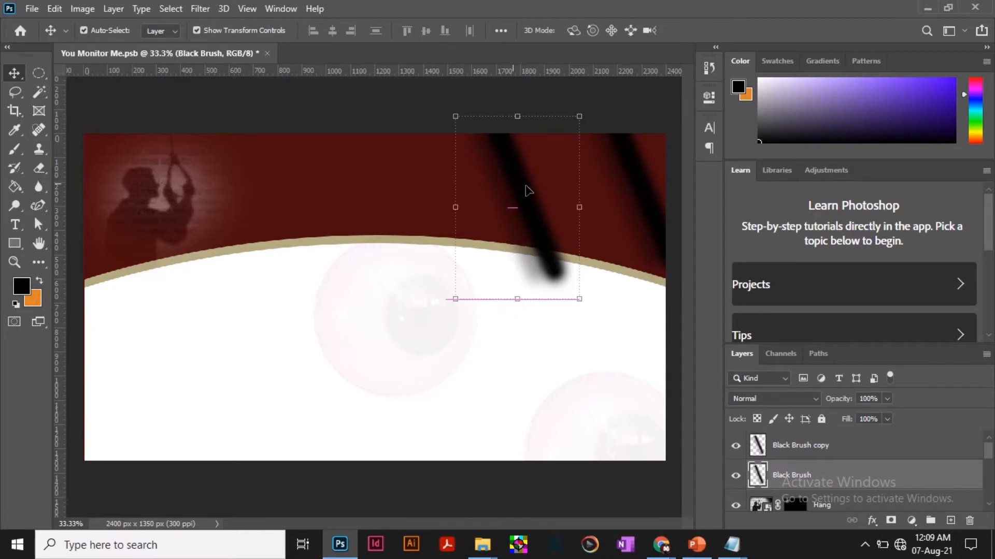
pyautogui.click(629, 104)
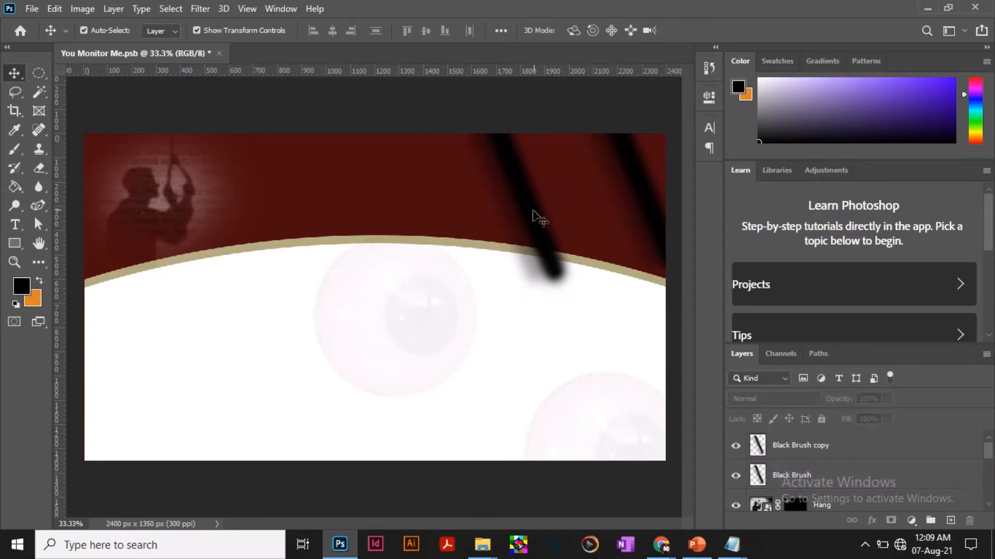
pyautogui.click(556, 239)
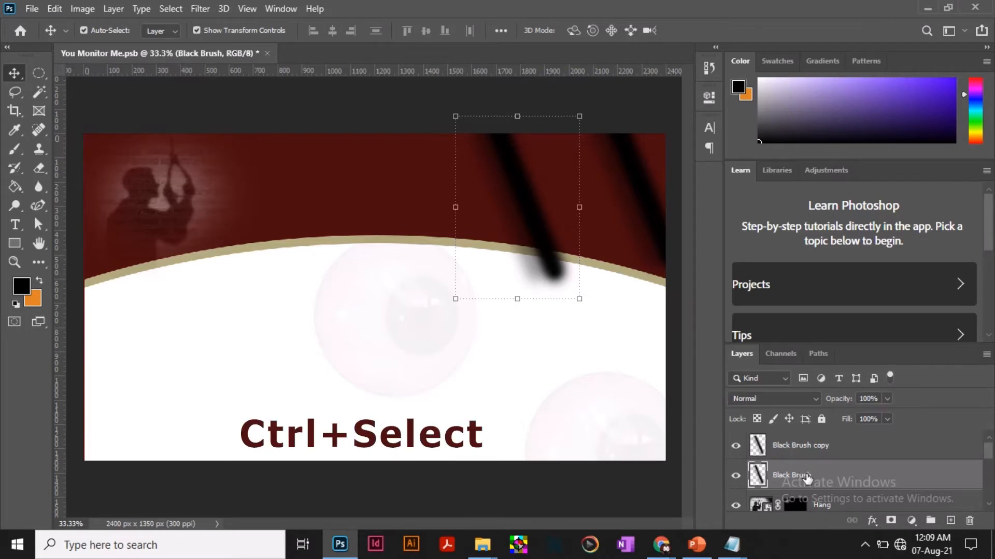
pyautogui.keyDown('ctrl'); pyautogui.click(837, 447); pyautogui.keyUp('ctrl')
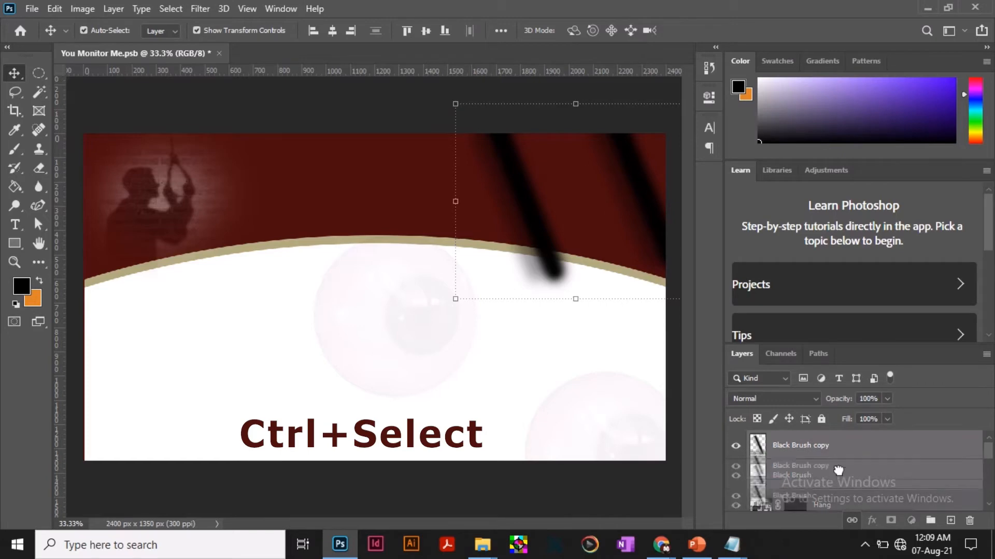
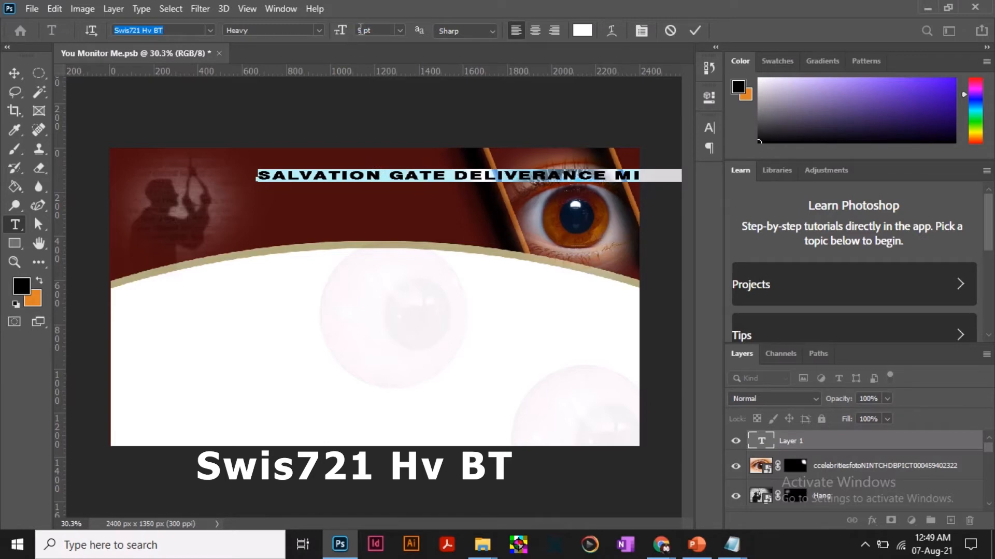
# Set the SALVATION GATE DELIVERANCE MINISTRIES heading to 9 pt Swis721 Hv BT Heavy and move it left to show the whole line.
pyautogui.moveTo(365, 30); pyautogui.dragTo(357, 30)
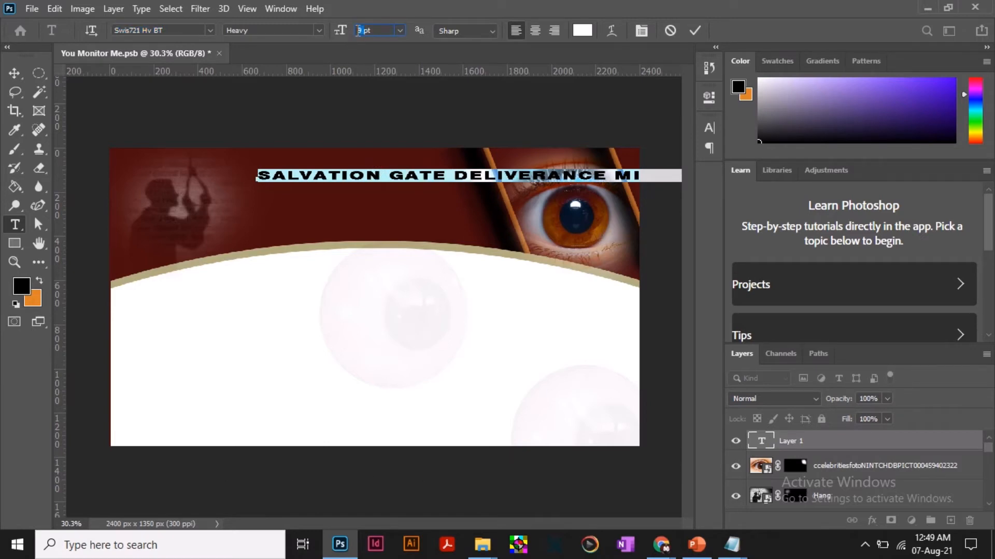
pyautogui.click(695, 32)
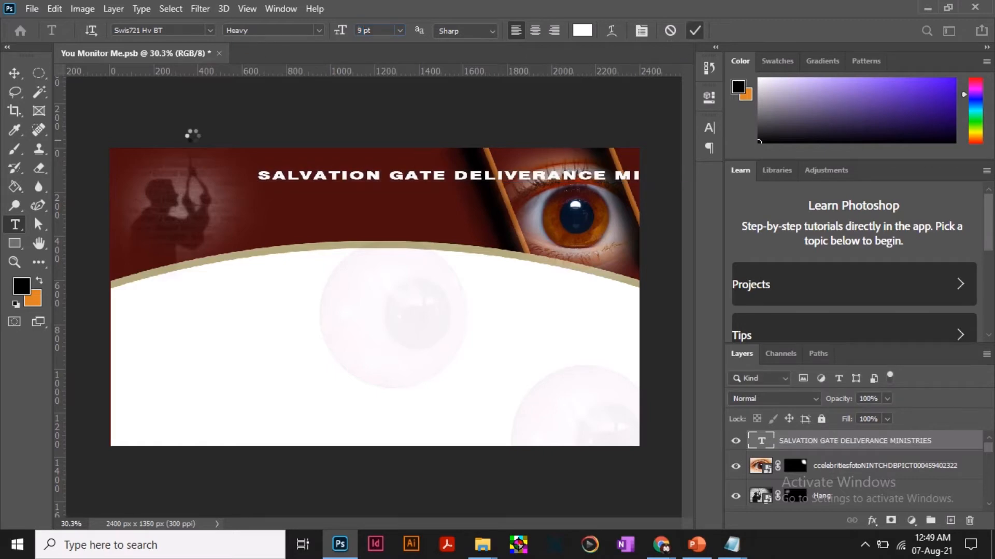
pyautogui.click(15, 74)
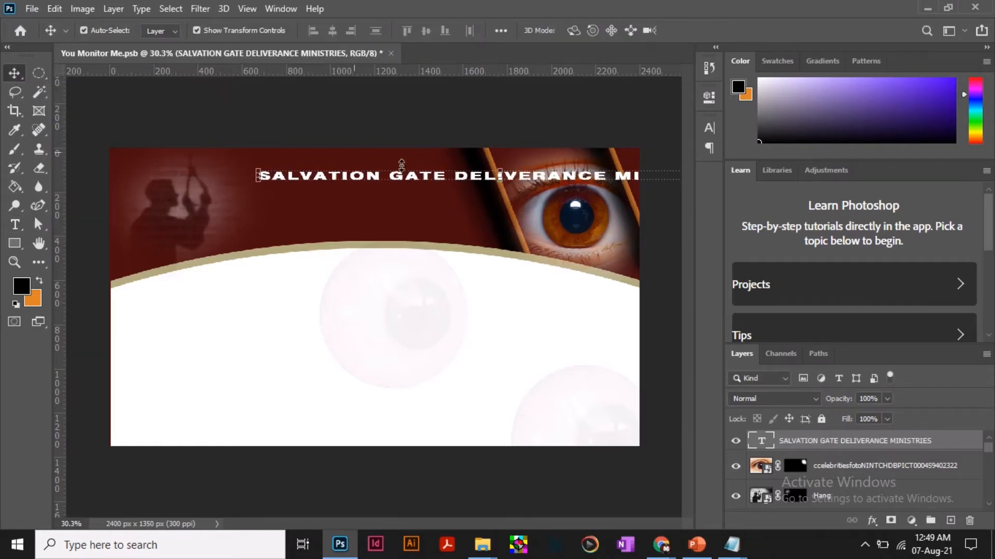
pyautogui.moveTo(440, 176); pyautogui.dragTo(334, 177)
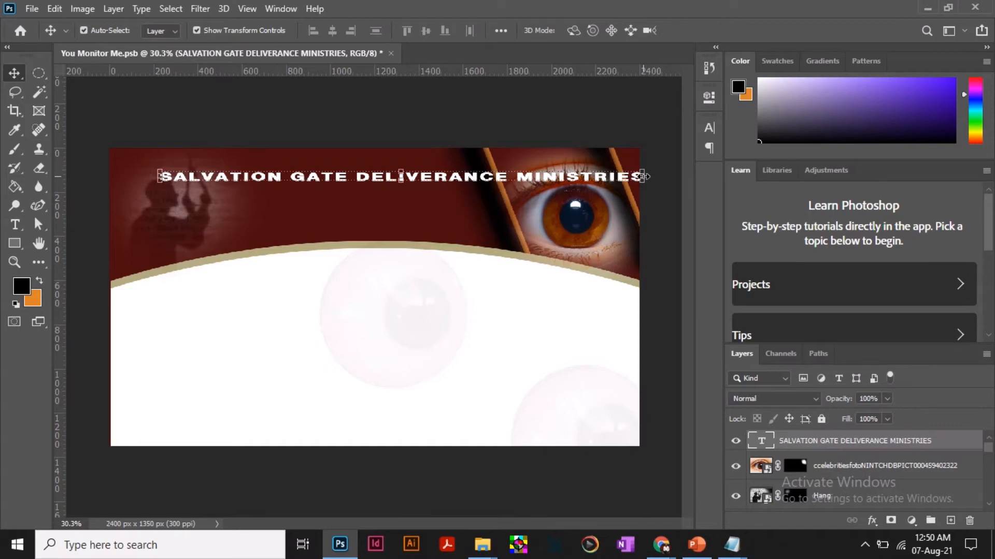
# Narrow the heading text to about 53.66% width at full height, placing it between the silhouette and the slanted black stroke.
pyautogui.moveTo(642, 176); pyautogui.dragTo(420, 177)
pyautogui.moveTo(337, 177); pyautogui.dragTo(400, 177)
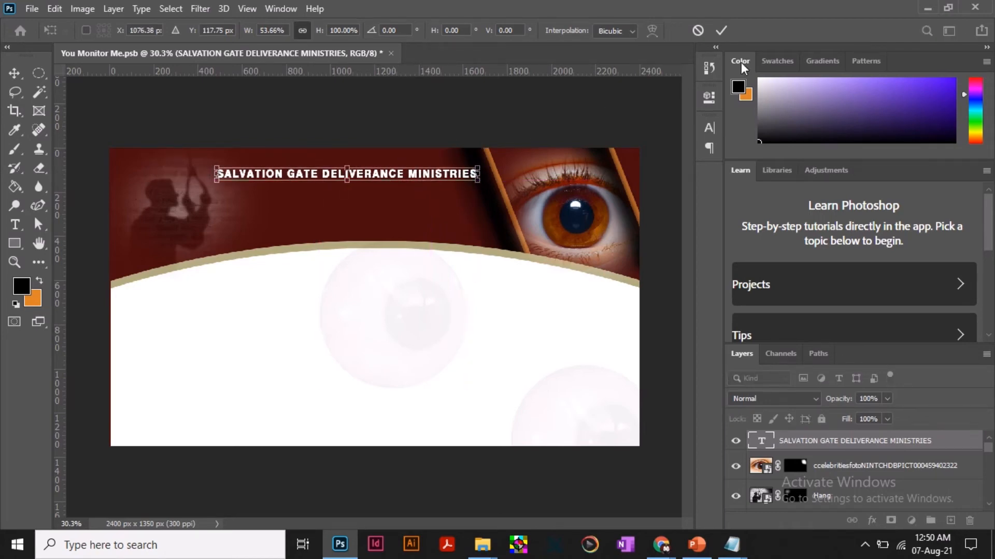
pyautogui.click(721, 32)
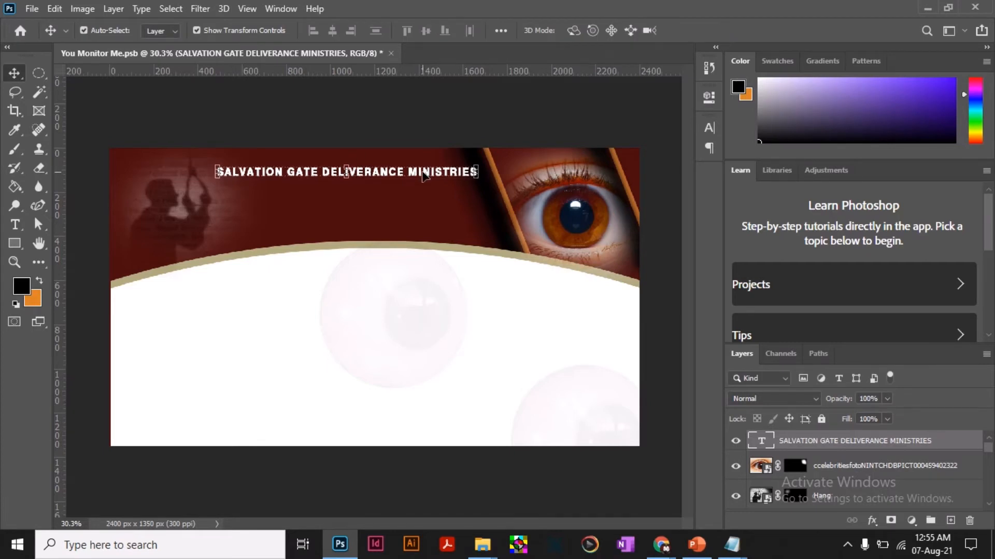
# Nudge the SALVATION GATE DELIVERANCE MINISTRIES heading upward, close to the canvas's top edge.
pyautogui.hotkey('shift', 'Up')
pyautogui.hotkey('shift', 'Up')
pyautogui.hotkey('shift', 'Up')
pyautogui.hotkey('shift', 'Up')
pyautogui.hotkey('shift', 'Up')
pyautogui.hotkey('shift', 'Up')
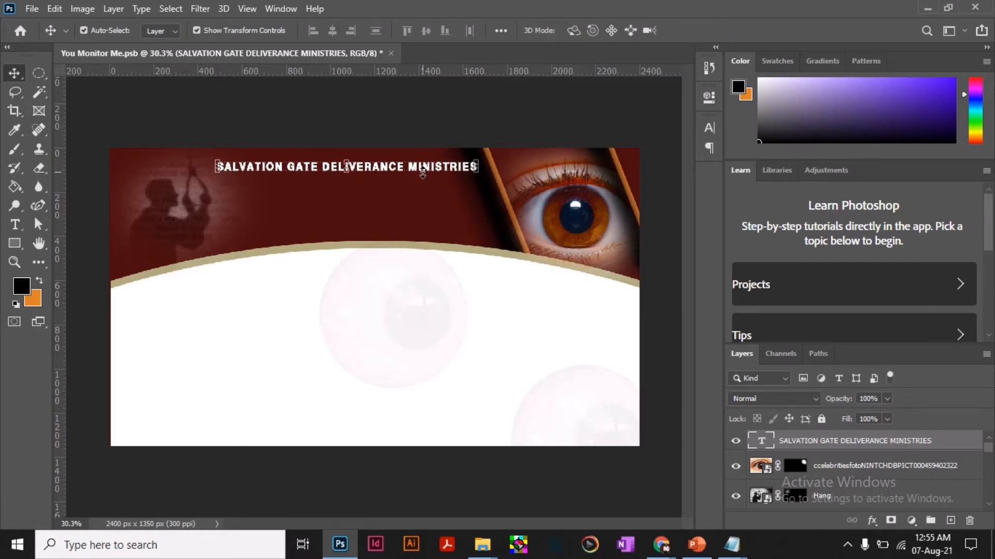
pyautogui.hotkey('shift', 'Up')
pyautogui.hotkey('shift', 'Up')
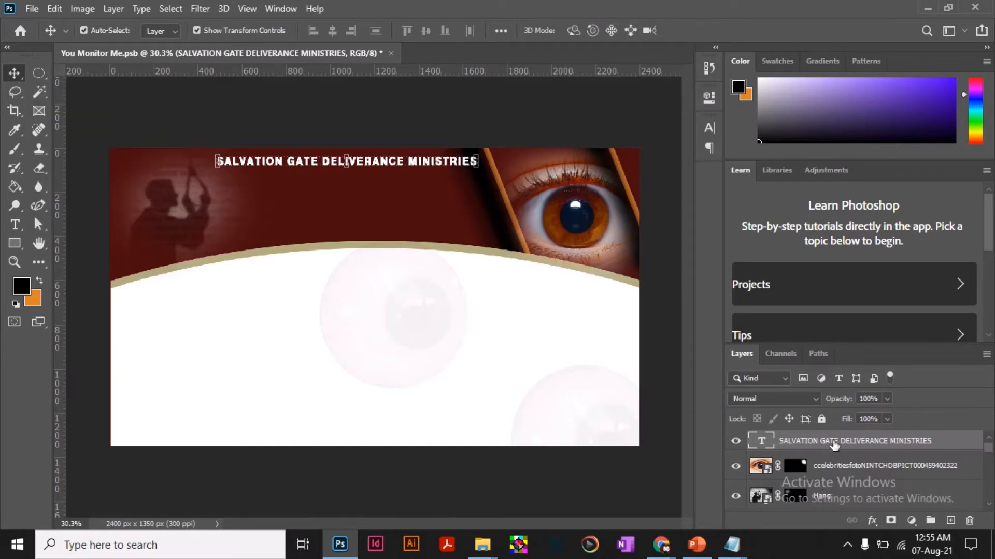
# Add a black Drop Shadow to the heading with 58% opacity, 90° angle, 11 px distance, 35% spread and 21 px size.
pyautogui.click(872, 522)
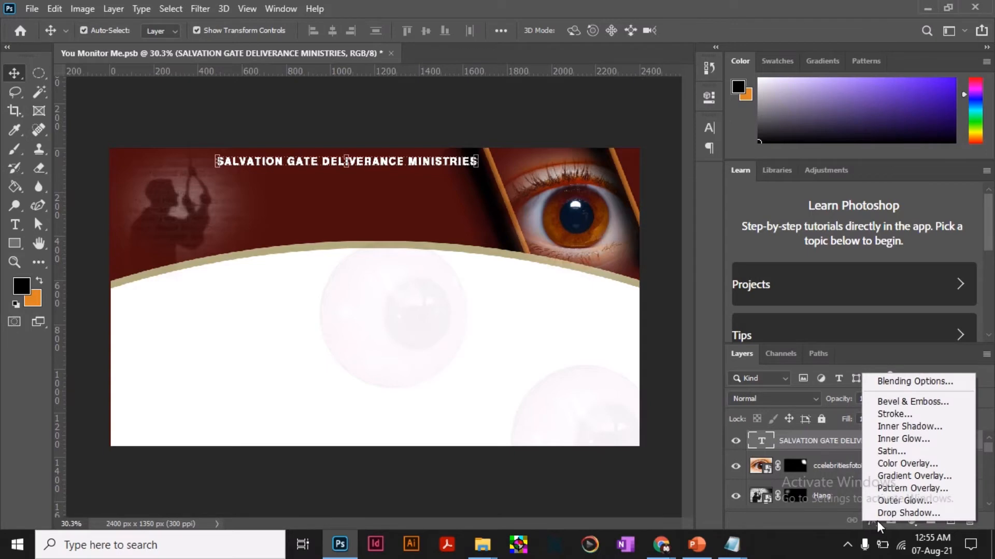
pyautogui.click(916, 511)
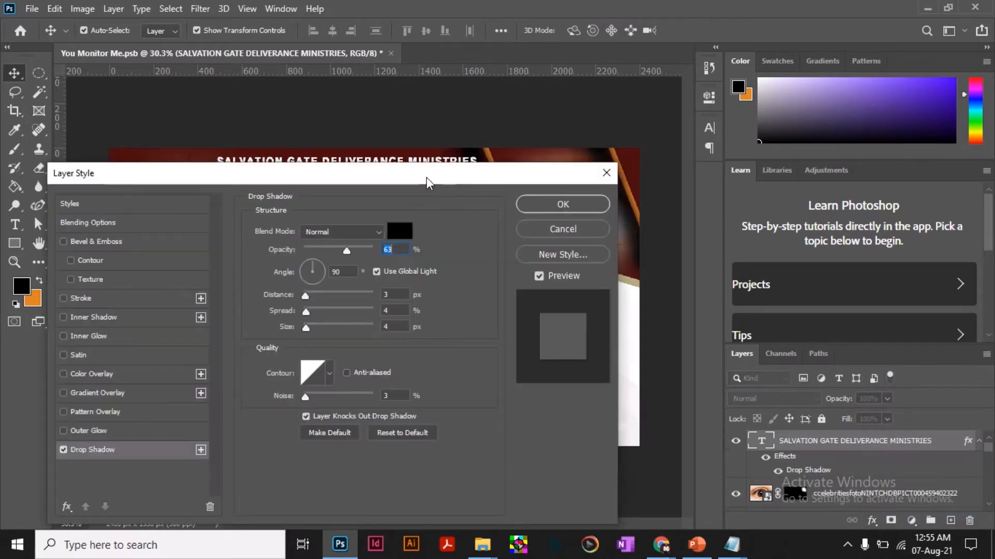
pyautogui.moveTo(427, 177); pyautogui.dragTo(866, 170)
pyautogui.moveTo(673, 170); pyautogui.dragTo(693, 114)
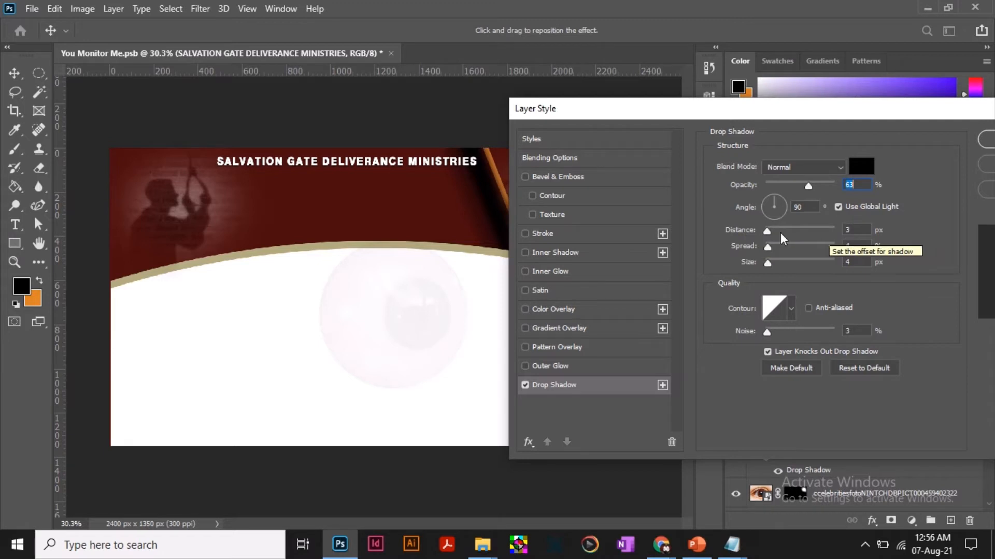
pyautogui.click(862, 167)
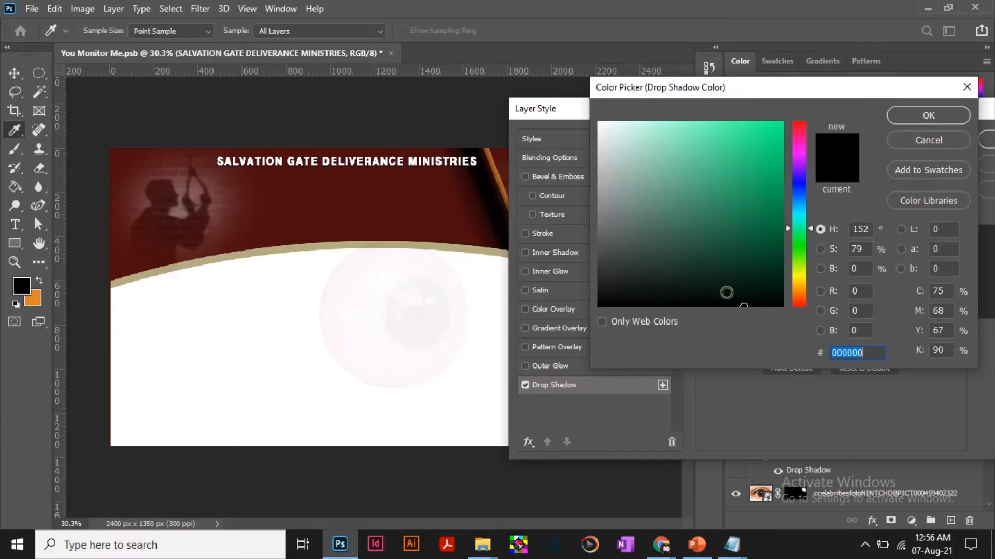
pyautogui.moveTo(744, 302); pyautogui.dragTo(594, 308)
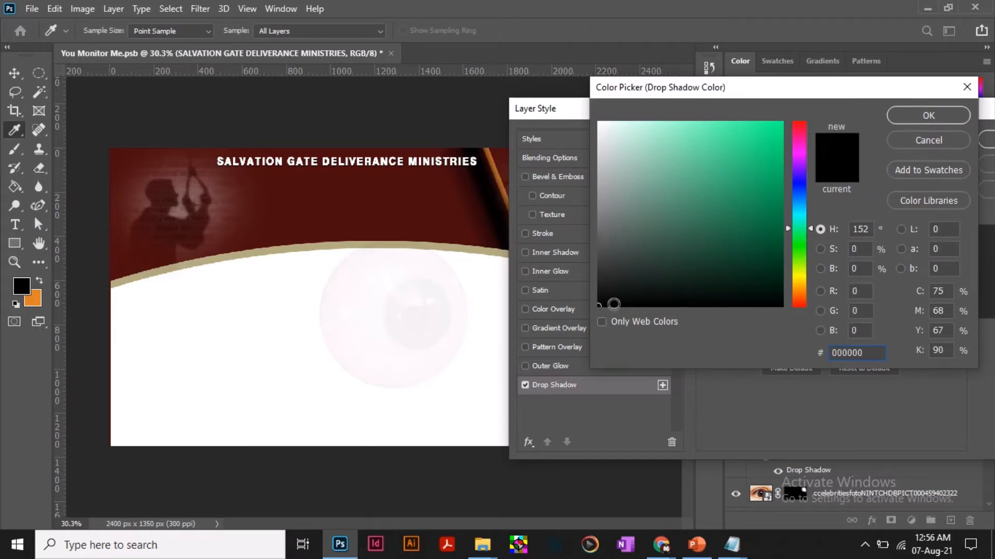
pyautogui.click(927, 115)
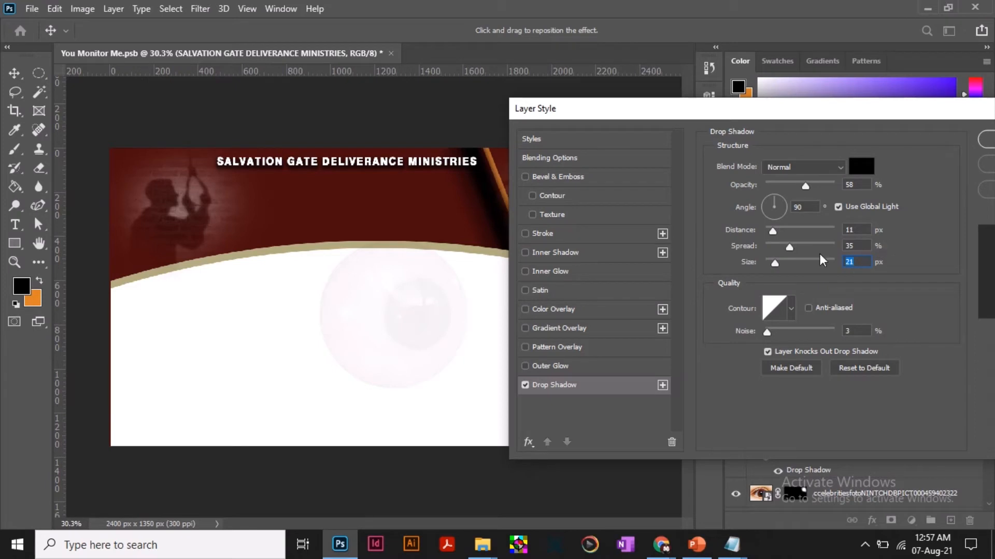
pyautogui.moveTo(858, 249); pyautogui.dragTo(843, 230)
pyautogui.moveTo(822, 111); pyautogui.dragTo(588, 183)
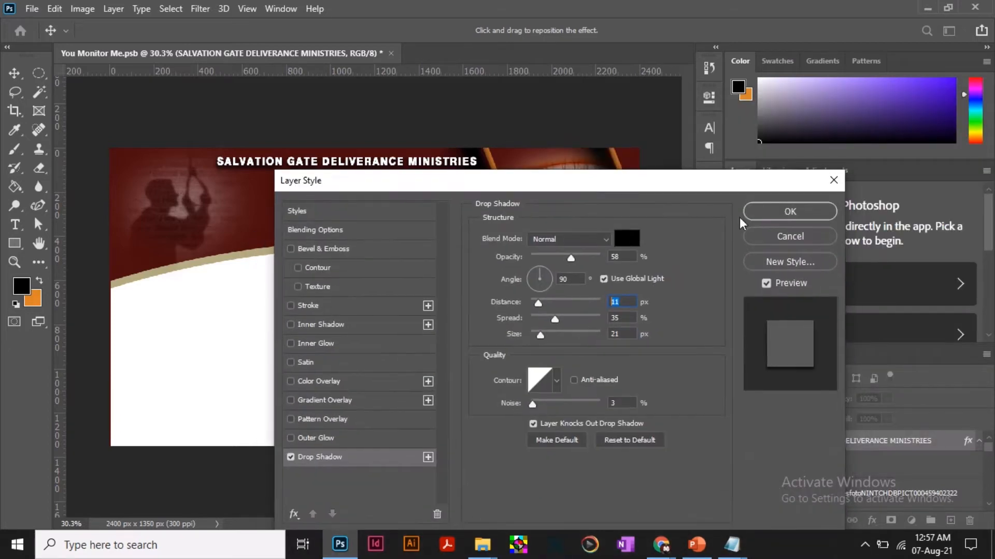
pyautogui.click(782, 212)
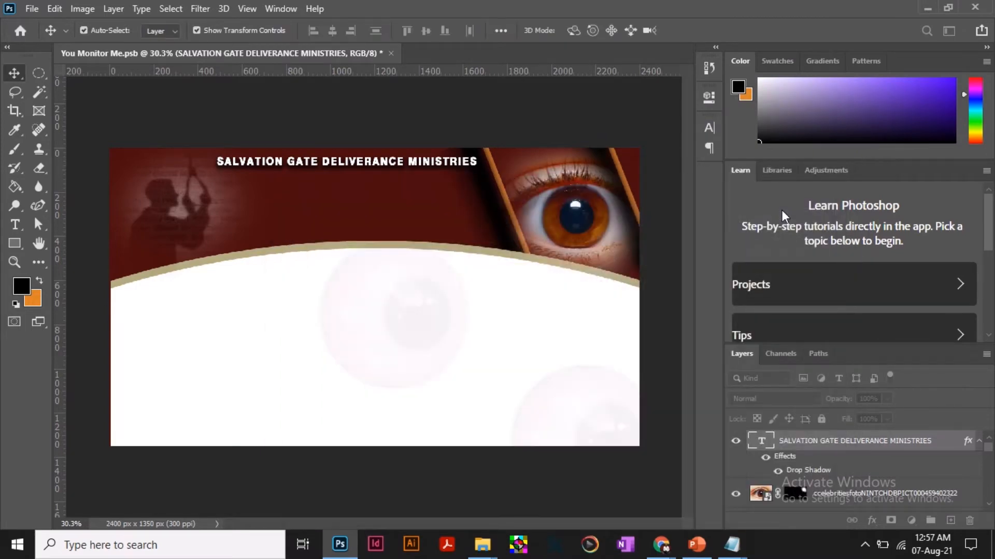
# Draw a black rectangle about 1085 by 77 px directly beneath the SALVATION GATE DELIVERANCE MINISTRIES heading.
pyautogui.click(185, 142)
pyautogui.click(16, 243)
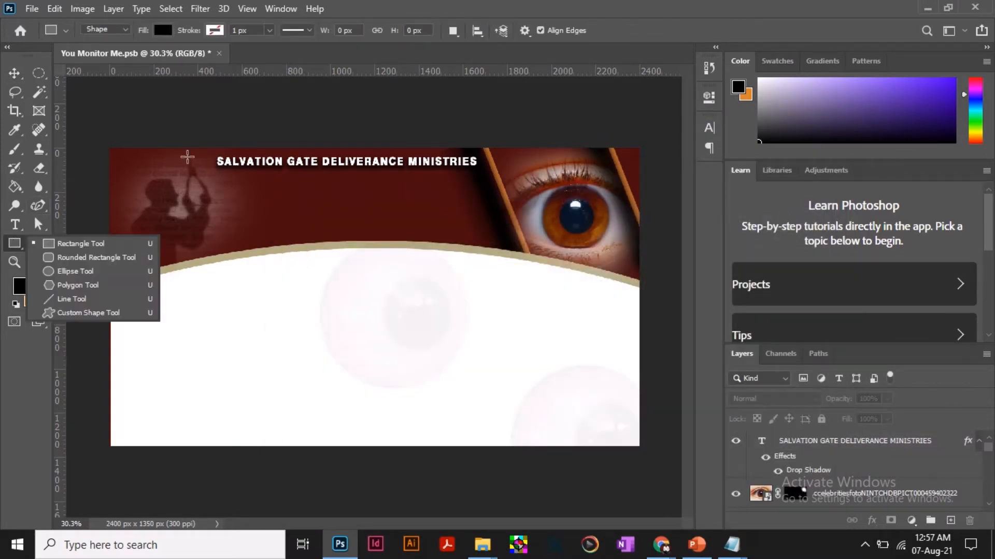
pyautogui.moveTo(232, 173); pyautogui.dragTo(472, 190)
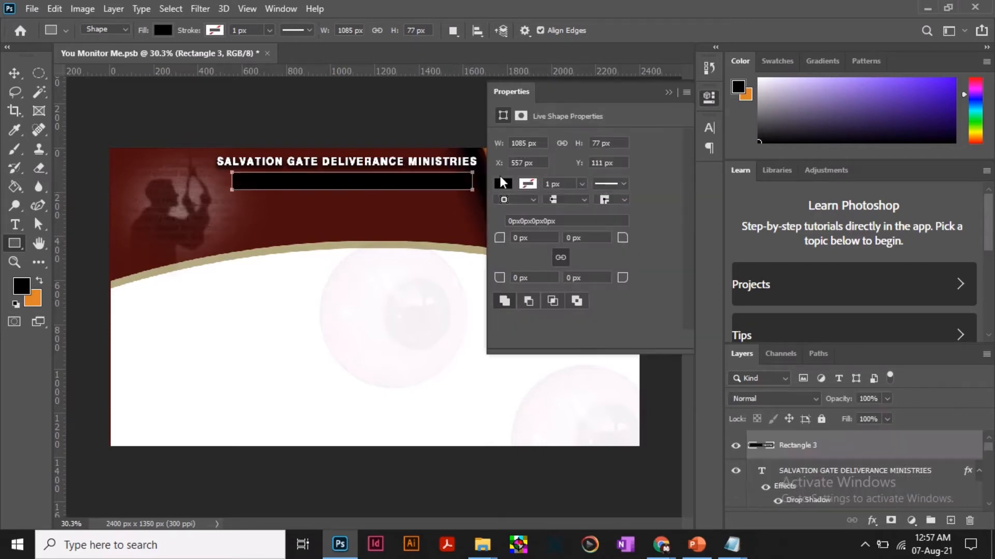
pyautogui.click(708, 100)
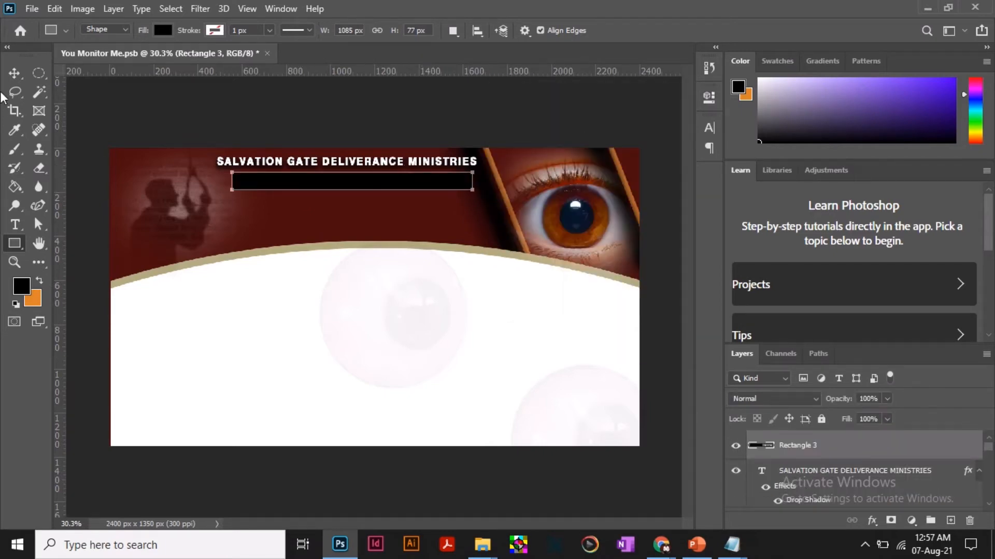
# Change the fill colour of the rectangle beneath the heading to 7c6f4e.
pyautogui.click(18, 77)
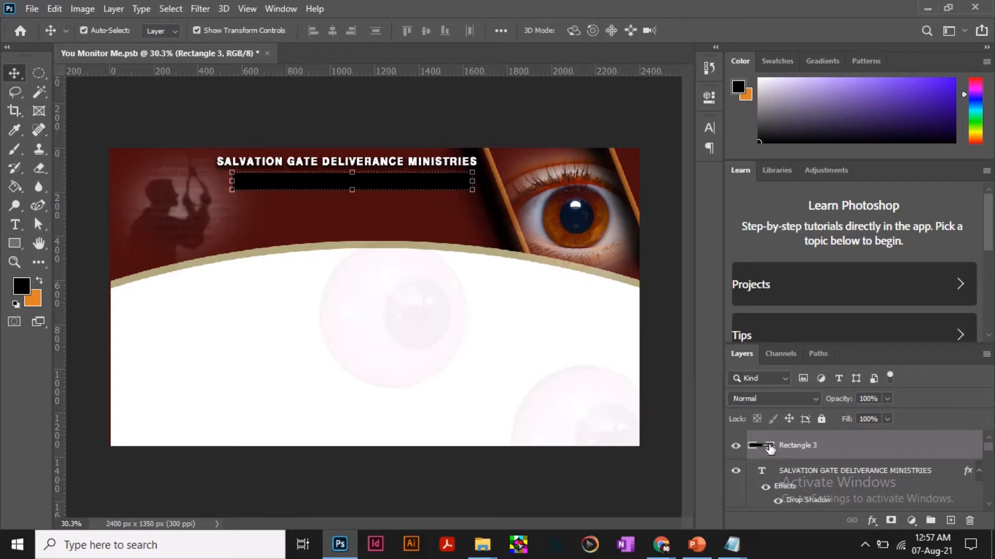
pyautogui.doubleClick(769, 447)
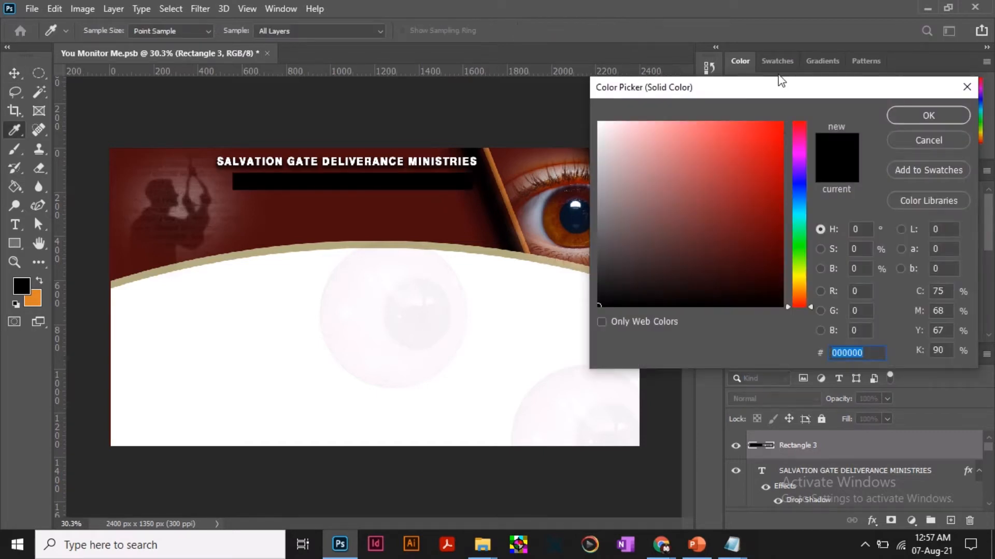
pyautogui.moveTo(779, 93); pyautogui.dragTo(770, 92)
pyautogui.moveTo(738, 170)
pyautogui.mouseDown()
pyautogui.moveTo(726, 208)
pyautogui.moveTo(726, 169)
pyautogui.moveTo(730, 225)
pyautogui.moveTo(730, 205)
pyautogui.mouseUp()
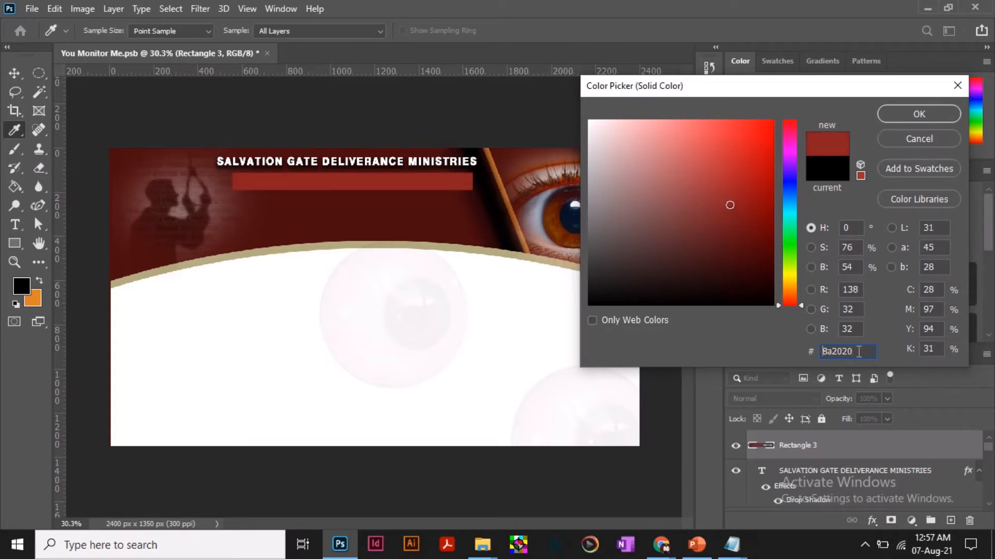
pyautogui.moveTo(859, 351); pyautogui.dragTo(821, 352)
pyautogui.write('7c')
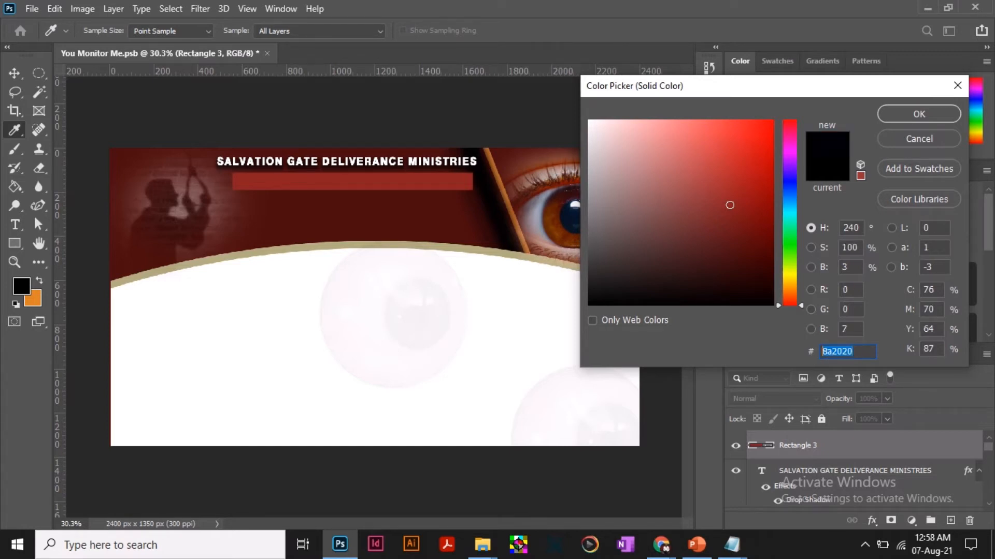
pyautogui.write('6')
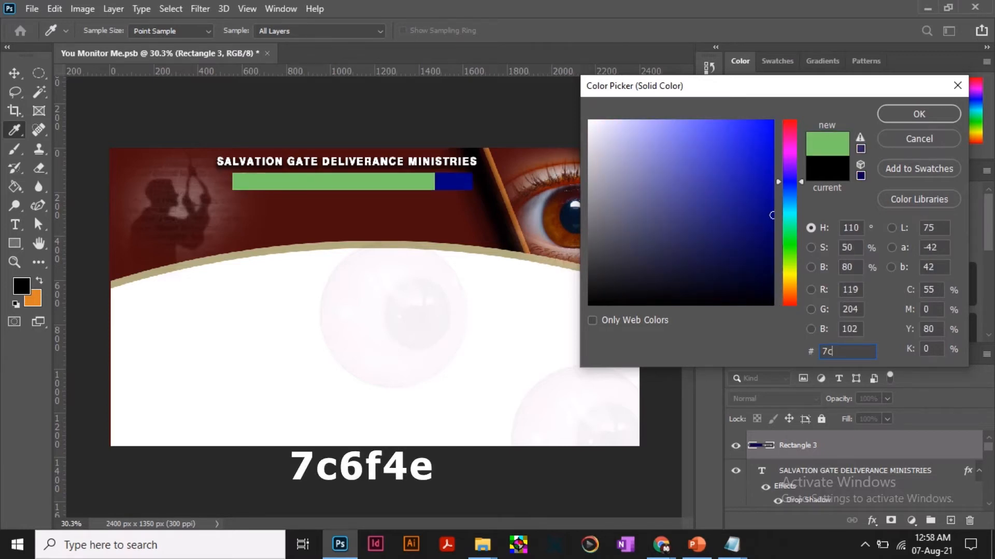
pyautogui.write('f')
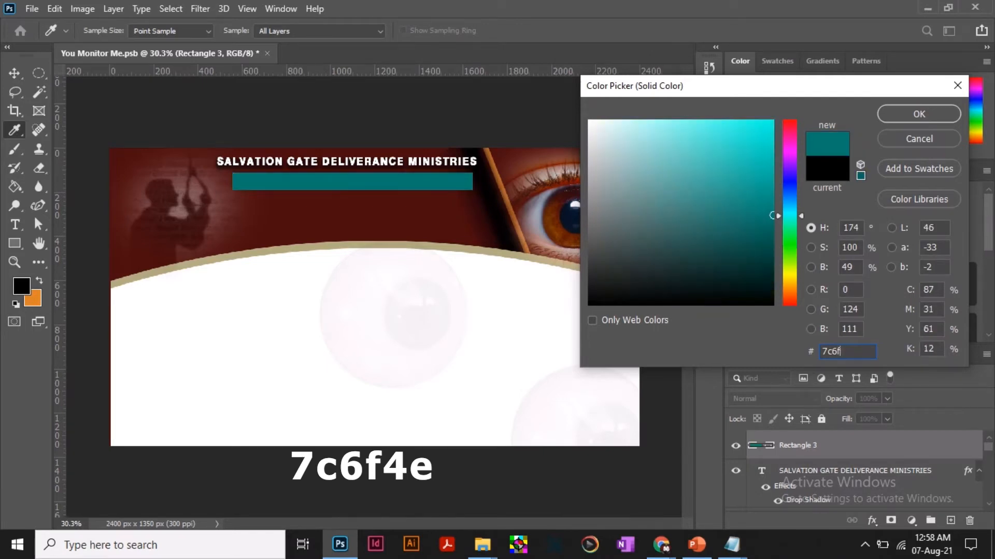
pyautogui.write('4e')
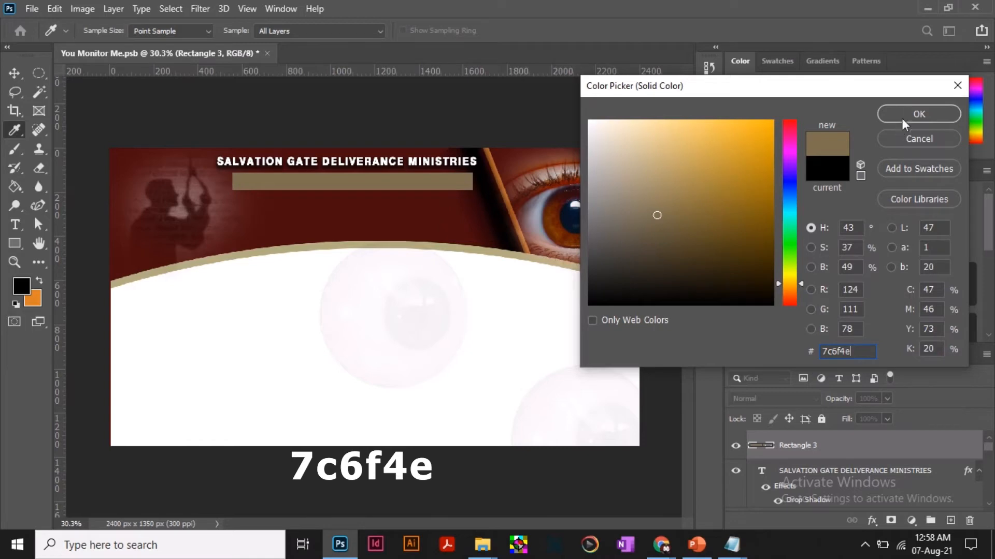
pyautogui.click(915, 111)
pyautogui.press('v')
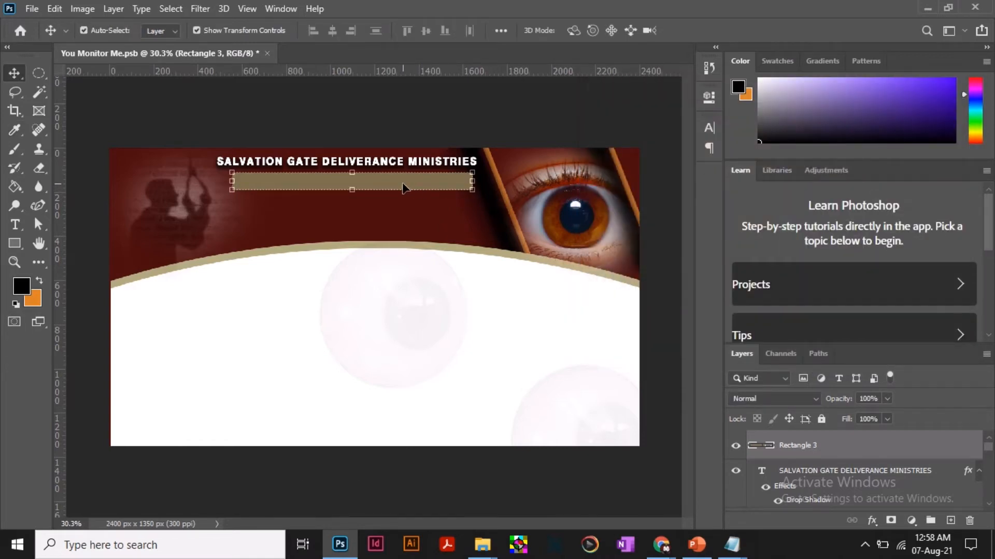
# Move the tan rectangle slightly down and right, then shorten it from its right end to about 91.49% width.
pyautogui.moveTo(402, 184); pyautogui.dragTo(409, 194)
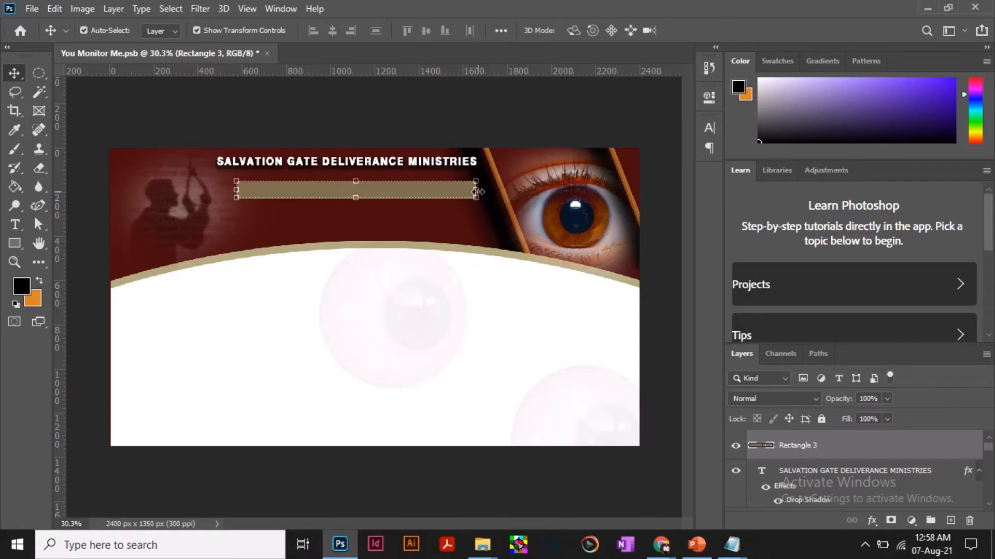
pyautogui.moveTo(477, 189); pyautogui.dragTo(457, 190)
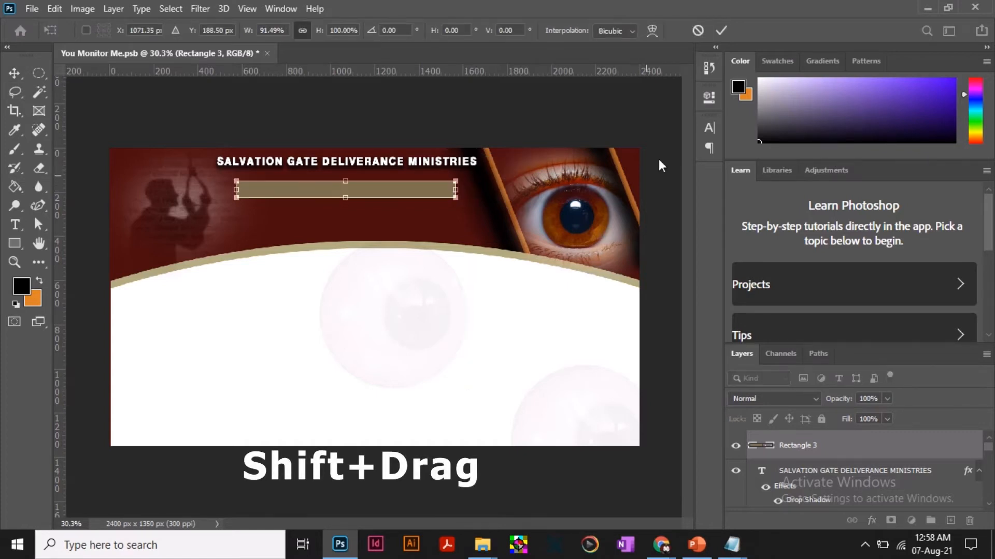
pyautogui.click(725, 32)
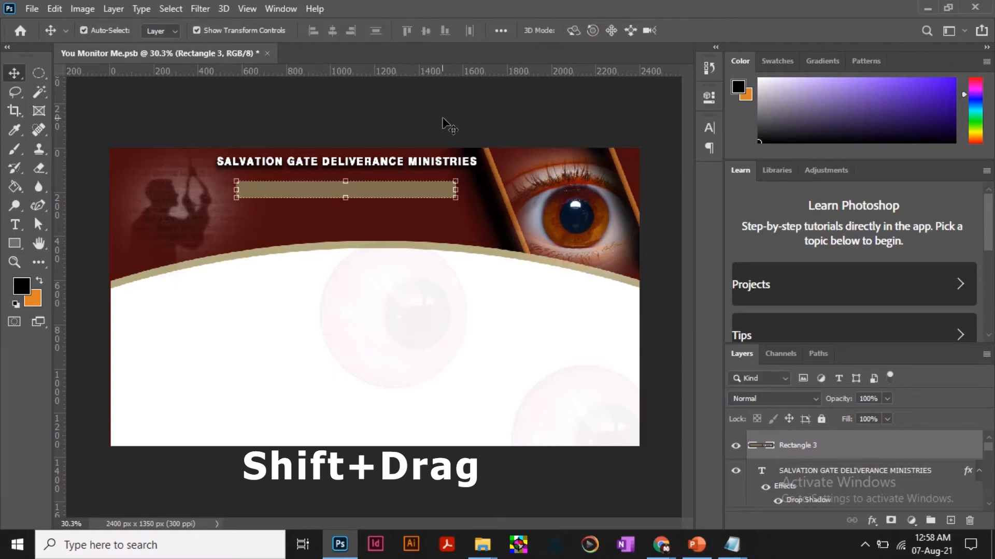
pyautogui.click(444, 122)
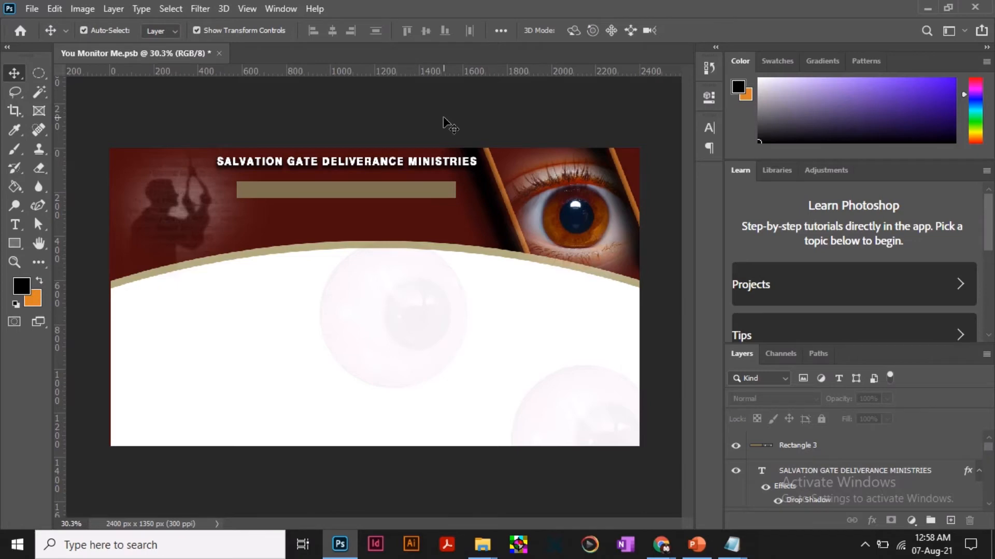
# Place the Logo image from the project folder and scale it down over the middle of the tan bar, beneath the heading.
pyautogui.moveTo(481, 545)
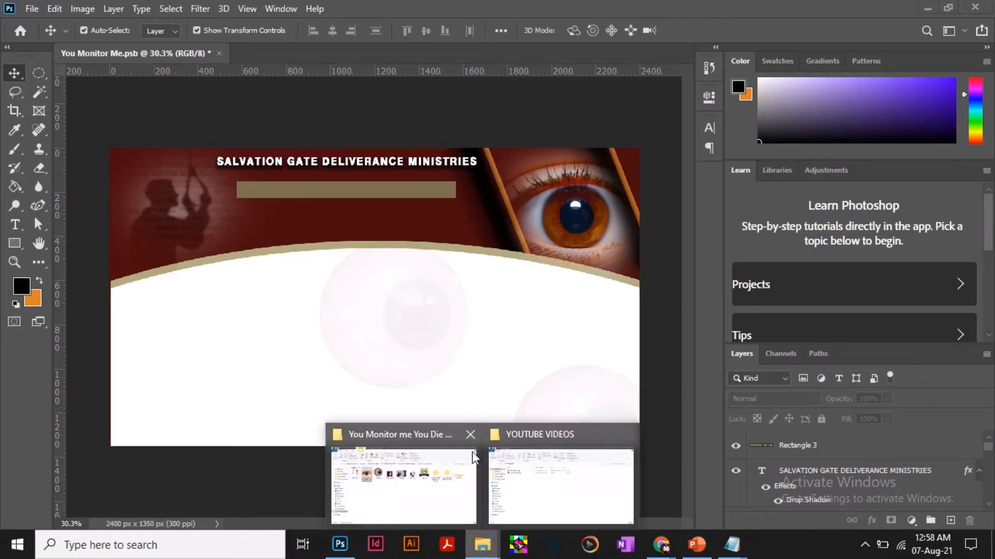
pyautogui.click(472, 452)
pyautogui.moveTo(635, 172); pyautogui.dragTo(371, 274)
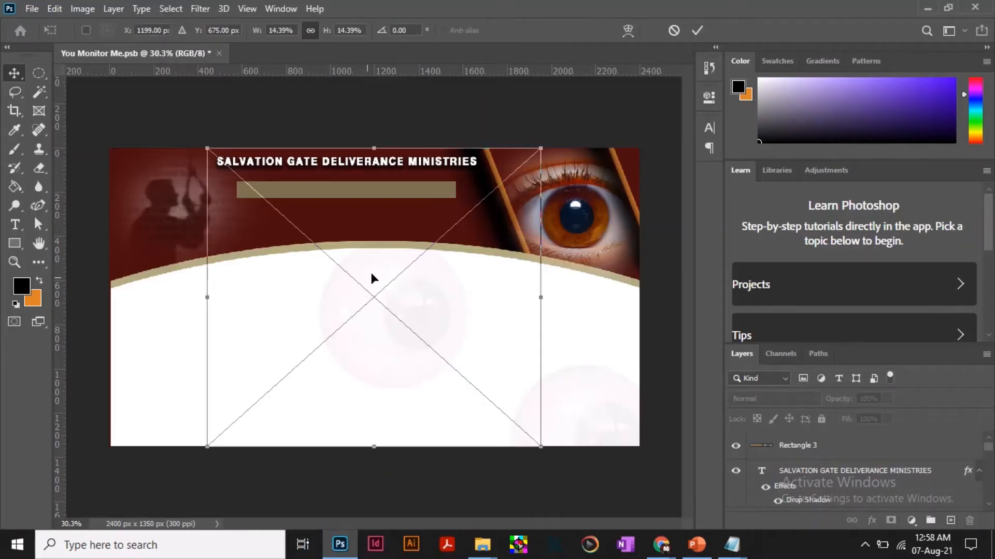
pyautogui.moveTo(540, 148); pyautogui.dragTo(357, 194)
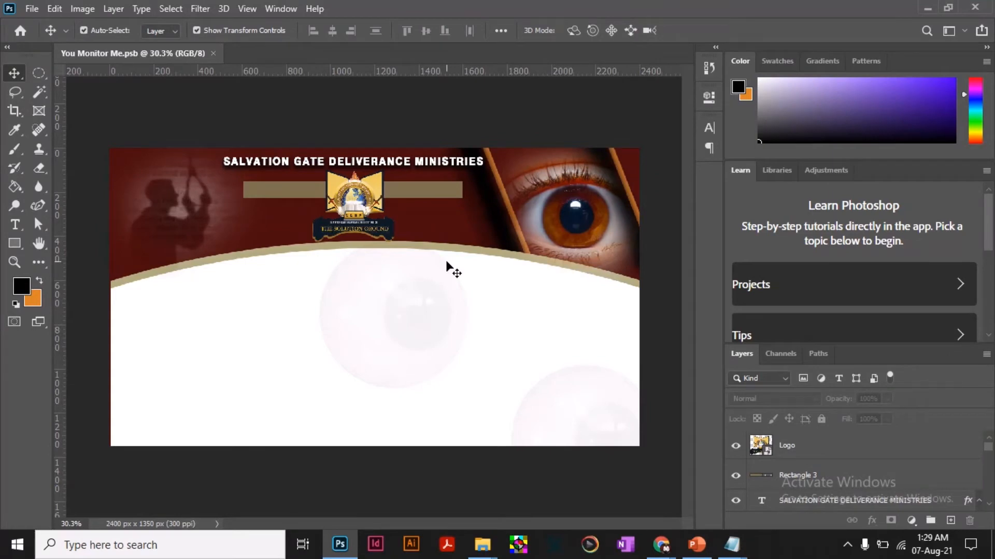
# Add a black drop shadow to the tan bar with 58% opacity, 11 px distance, 35% spread and 21 px size.
pyautogui.click(432, 196)
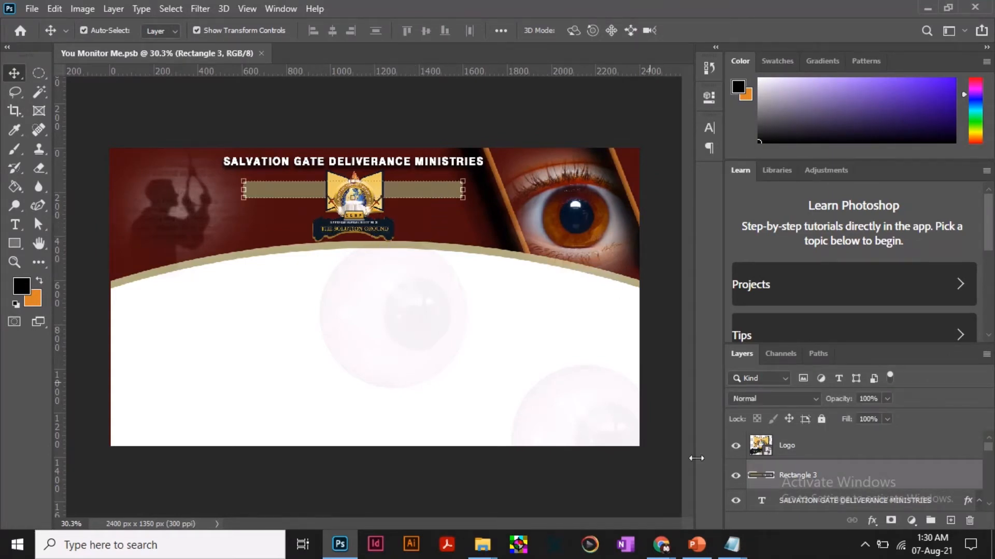
pyautogui.click(874, 521)
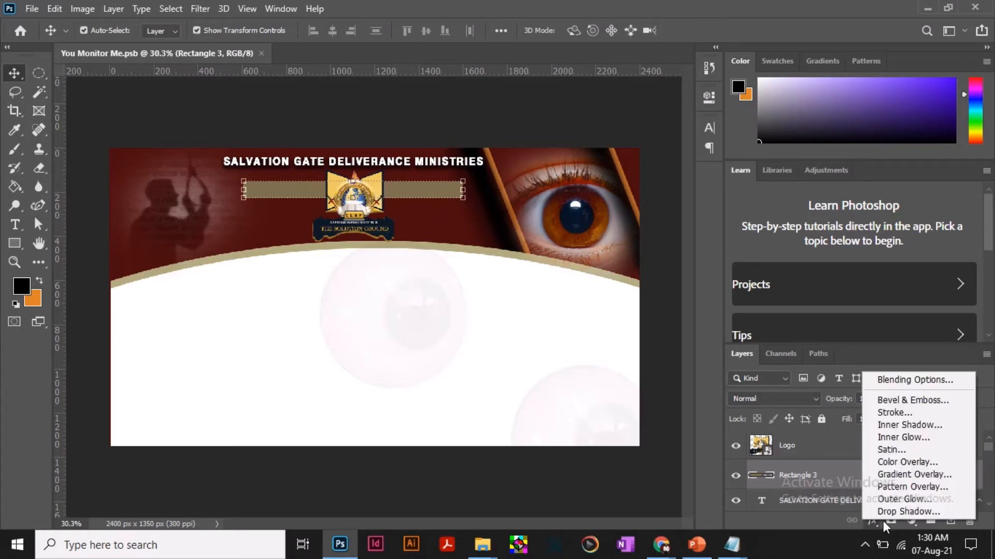
pyautogui.click(921, 513)
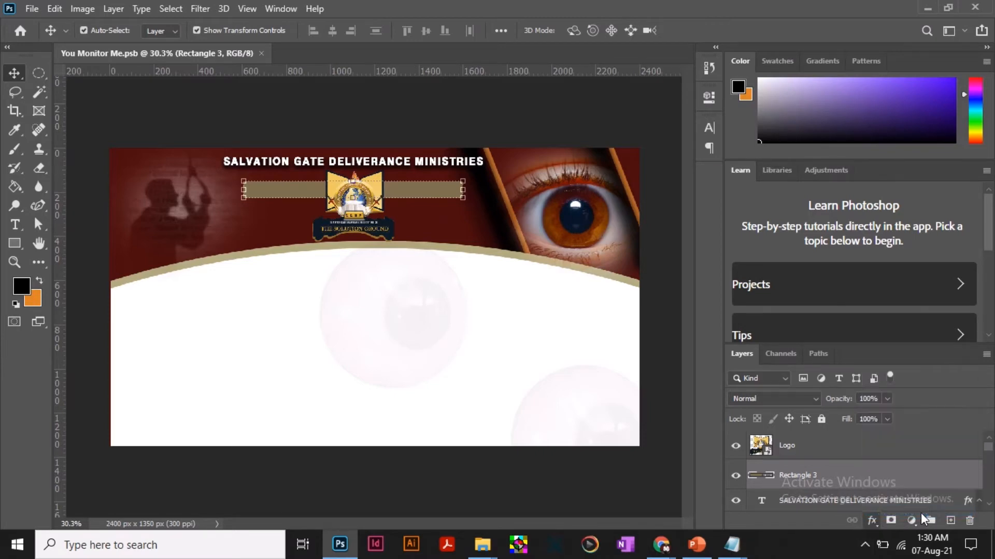
pyautogui.moveTo(554, 179); pyautogui.dragTo(800, 100)
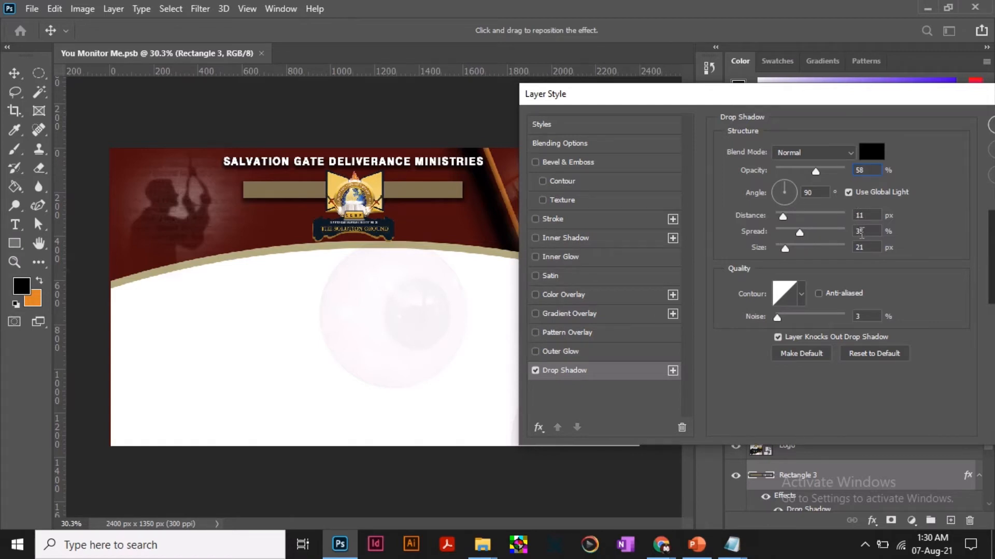
pyautogui.moveTo(931, 106); pyautogui.dragTo(817, 142)
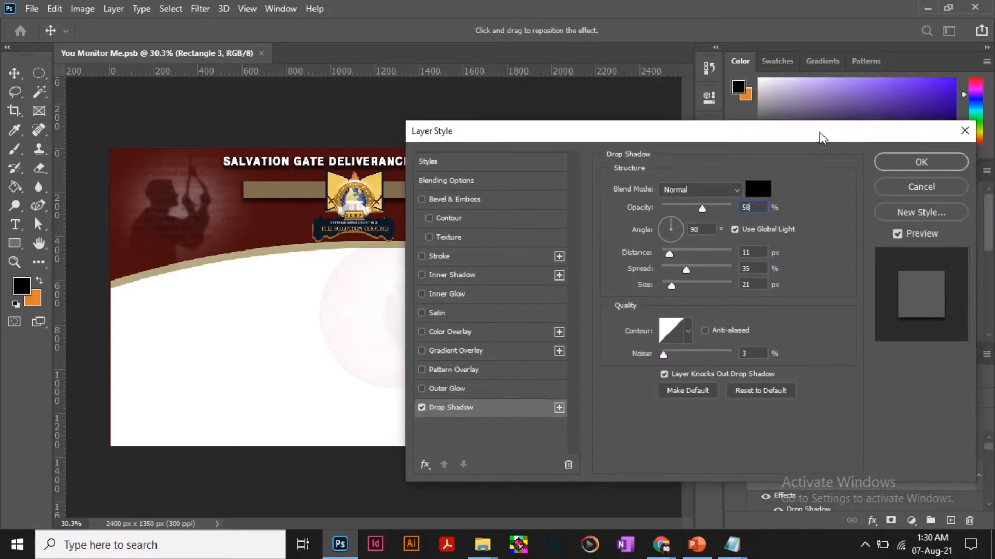
pyautogui.click(924, 165)
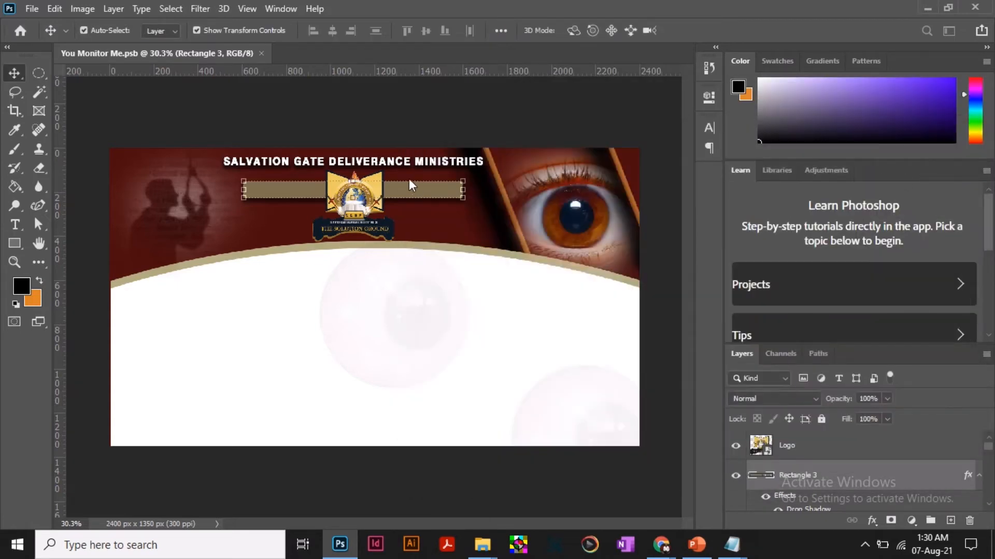
# Add a Bevel & Emboss effect to the logo using the Inner Bevel style and Smooth technique.
pyautogui.click(359, 199)
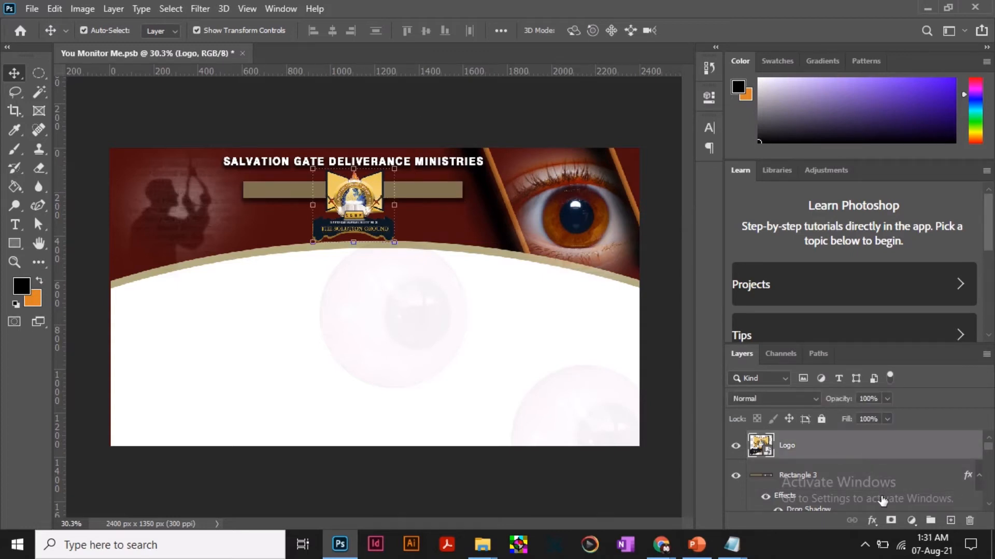
pyautogui.click(870, 524)
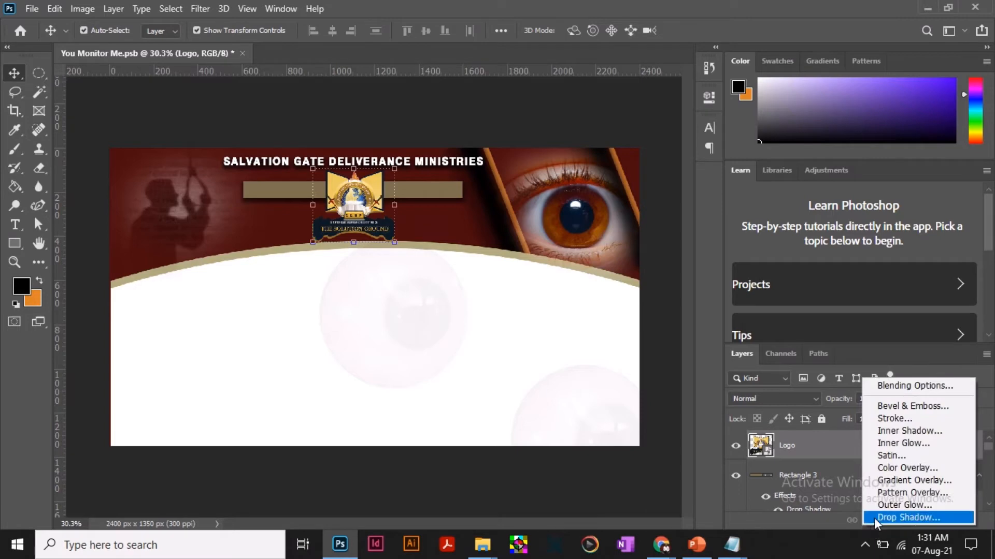
pyautogui.click(931, 408)
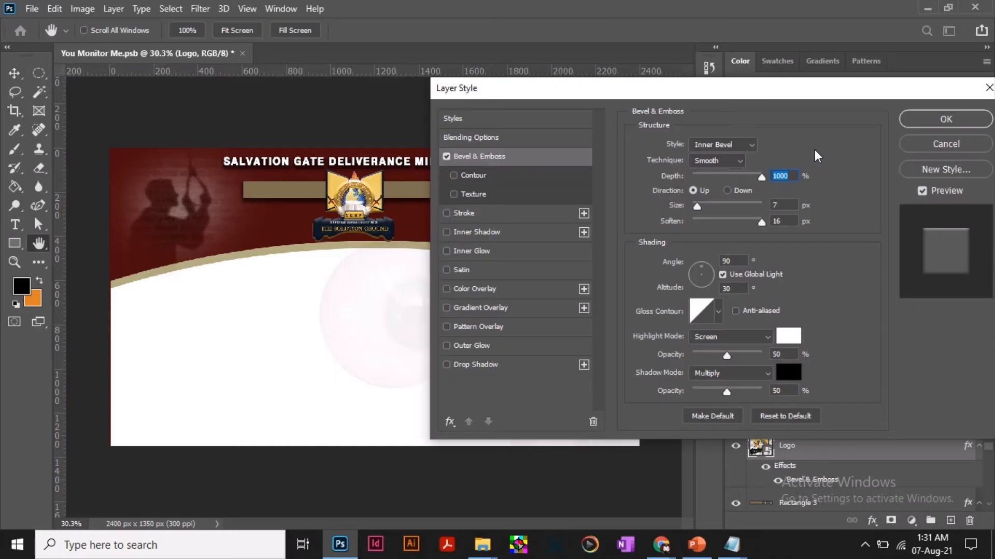
pyautogui.moveTo(756, 93); pyautogui.dragTo(748, 64)
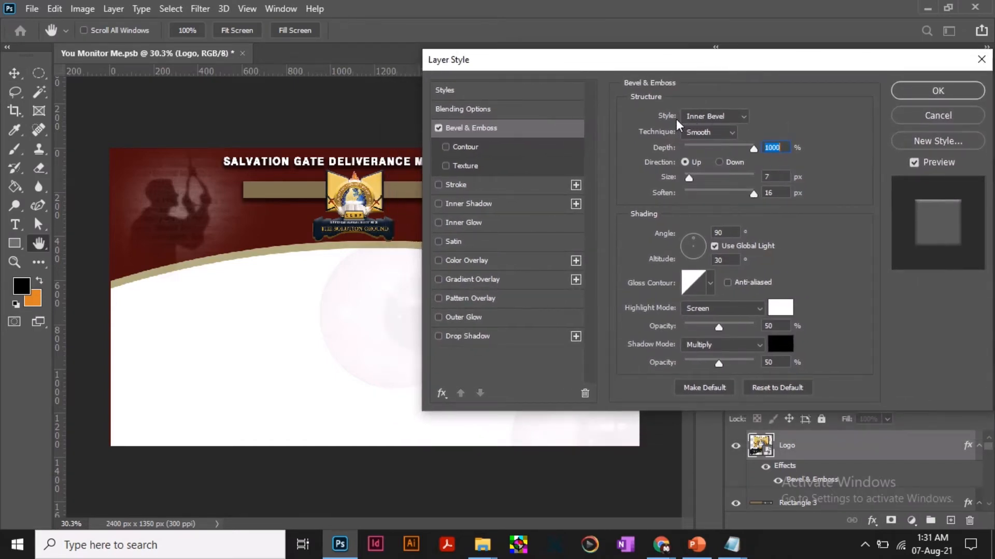
pyautogui.click(716, 117)
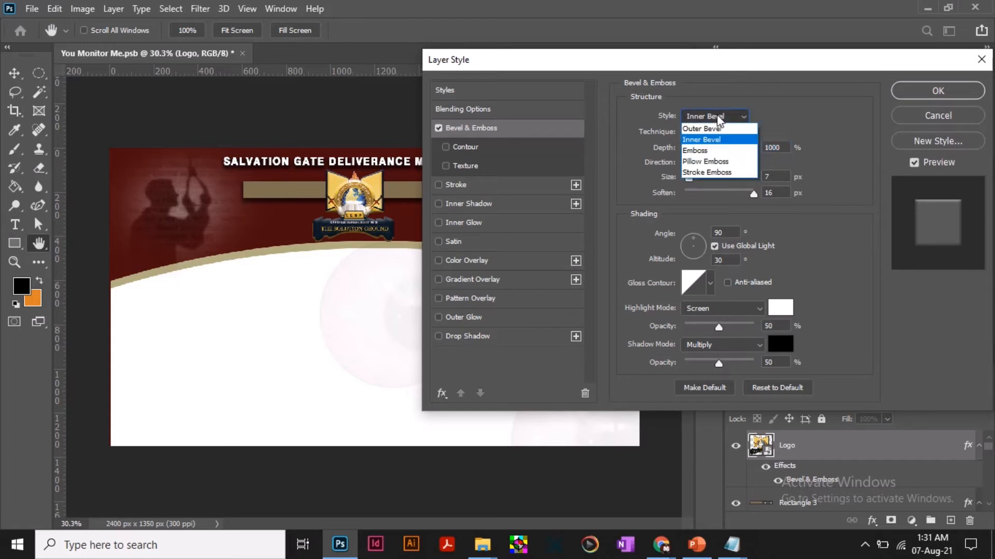
pyautogui.click(718, 118)
pyautogui.click(702, 130)
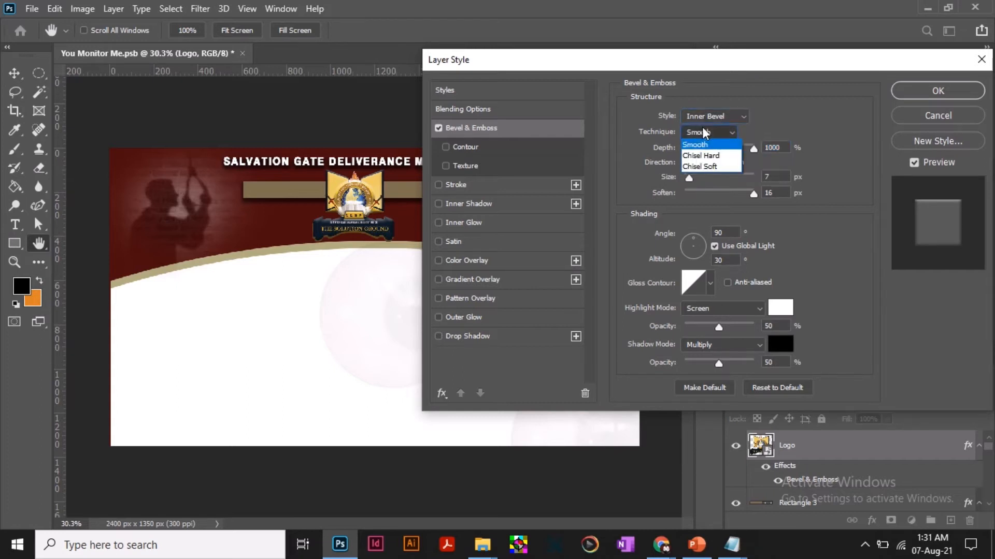
pyautogui.click(713, 142)
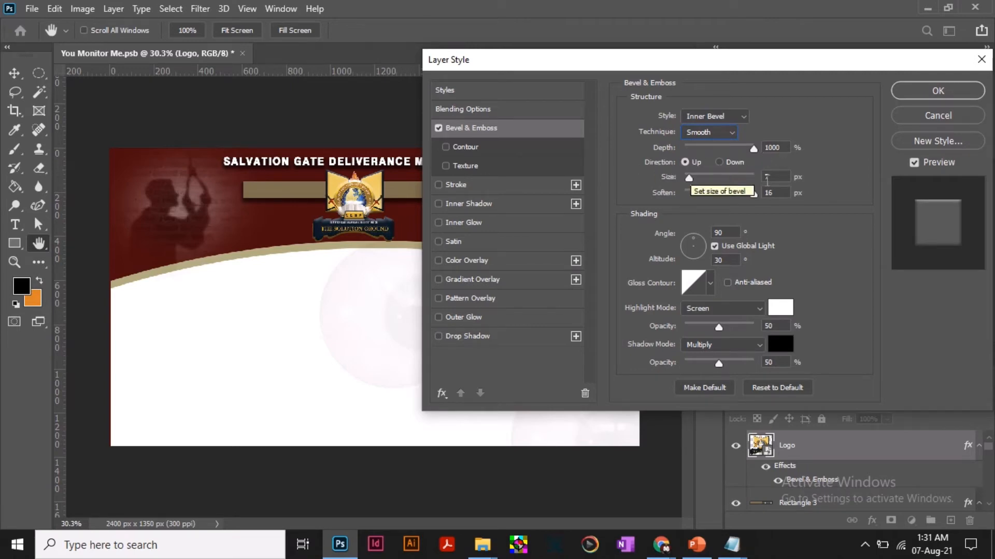
# Set the logo's bevel size to 16 px, apply the effect and deselect the logo.
pyautogui.click(768, 176)
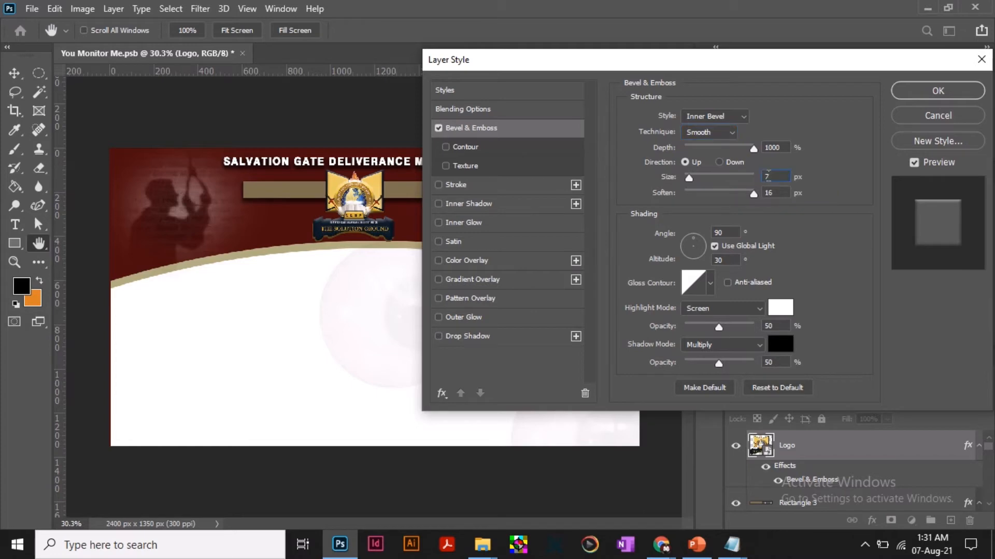
pyautogui.write('16')
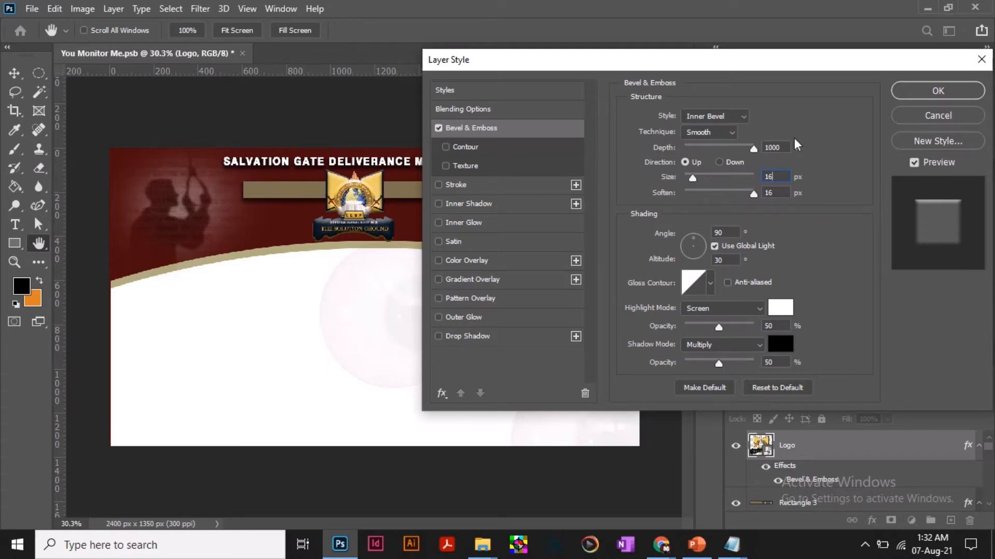
pyautogui.click(947, 91)
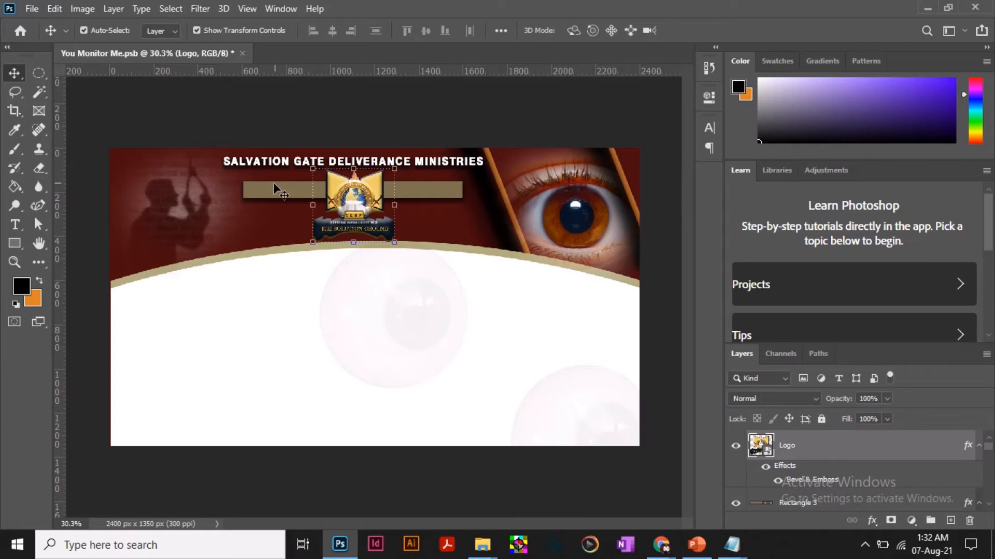
pyautogui.click(305, 199)
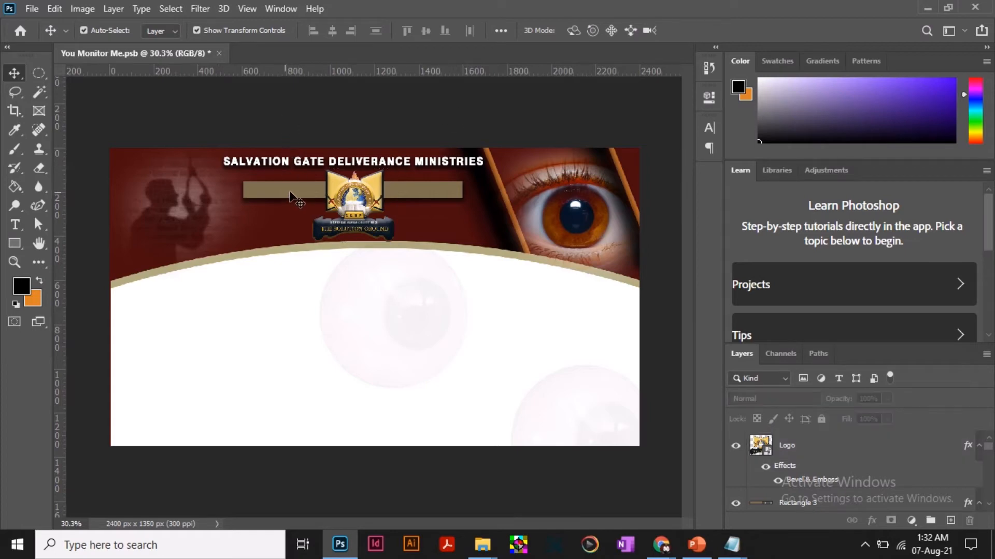
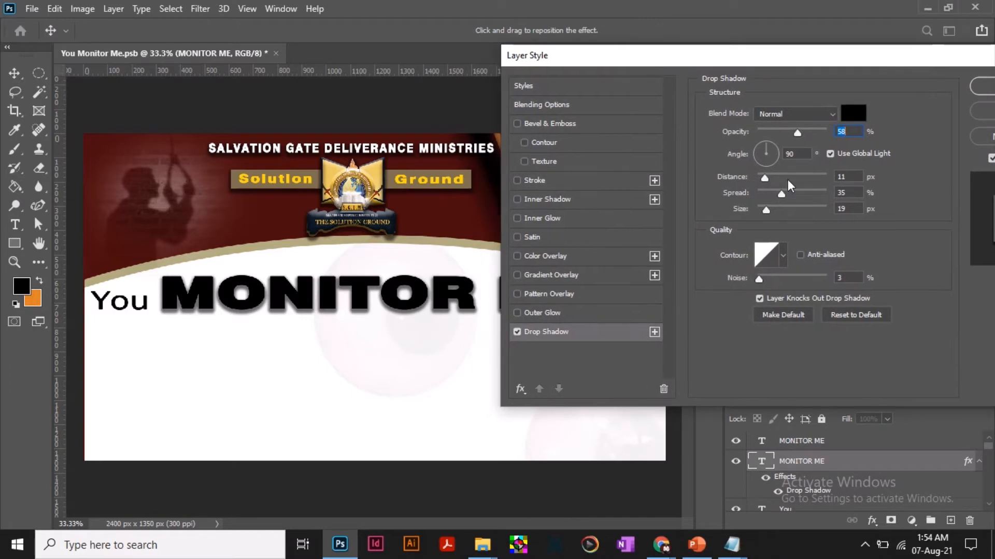
# Set the lower MONITOR ME layer's drop shadow to 10 px distance, 12 px size and about 24% opacity.
pyautogui.doubleClick(840, 177)
pyautogui.write('10')
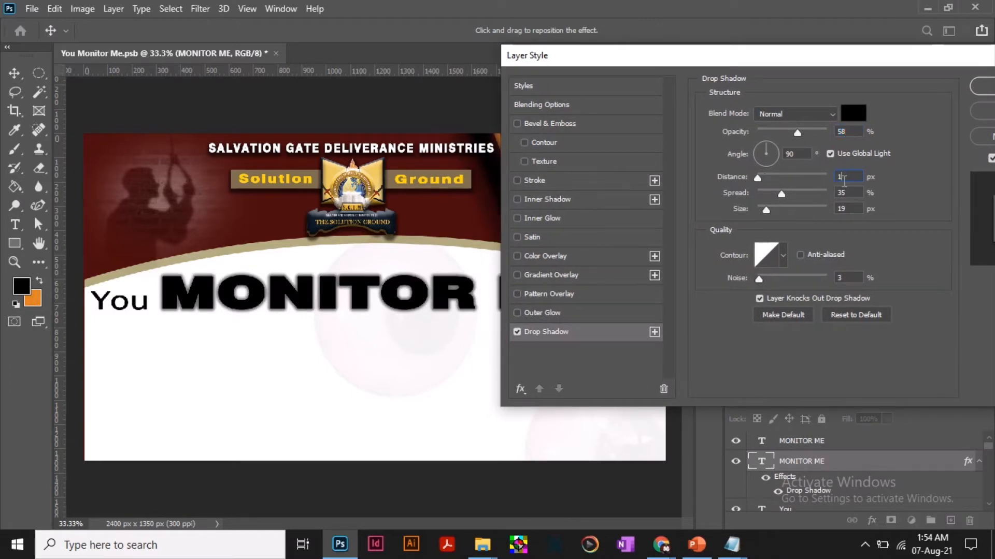
pyautogui.doubleClick(840, 208)
pyautogui.write('12')
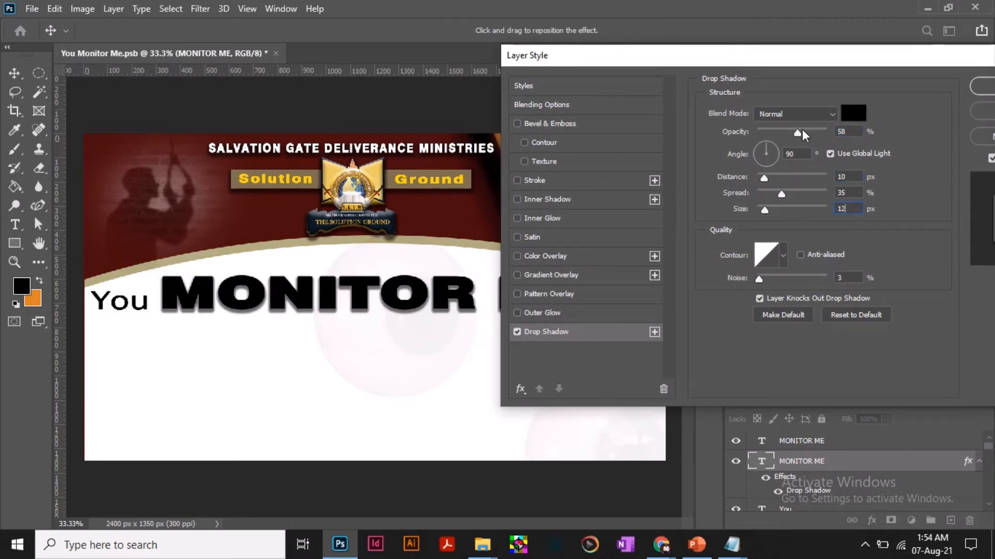
pyautogui.moveTo(802, 131); pyautogui.dragTo(771, 136)
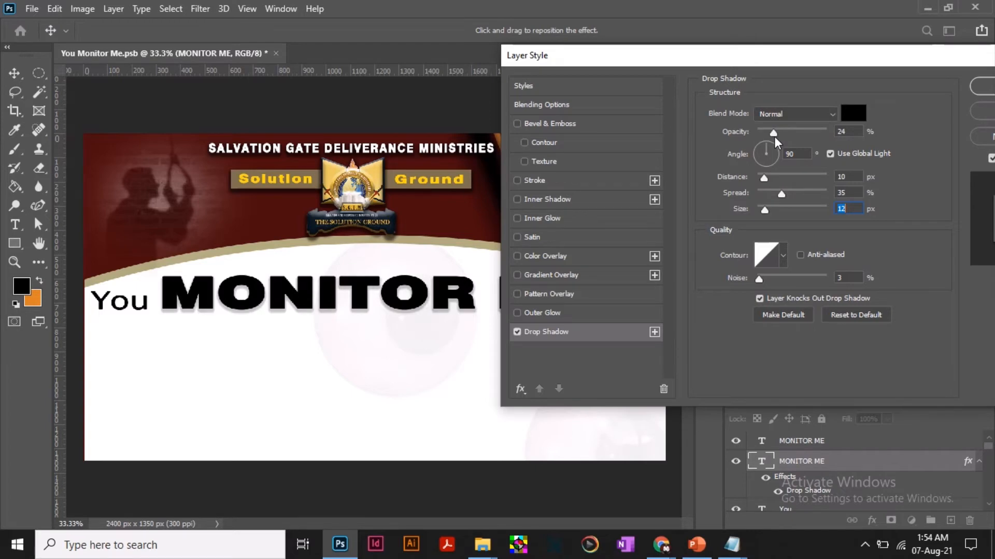
# Set the MONITOR ME drop shadow's size to 15 px, reduce its spread slightly, and apply the effect.
pyautogui.write('10')
pyautogui.doubleClick(832, 208)
pyautogui.write('15')
pyautogui.moveTo(782, 195)
pyautogui.mouseDown()
pyautogui.moveTo(765, 201)
pyautogui.moveTo(776, 200)
pyautogui.mouseUp()
pyautogui.hotkey('shift', 'Tab')
pyautogui.press('Tab')
pyautogui.moveTo(888, 55); pyautogui.dragTo(672, 117)
pyautogui.click(799, 148)
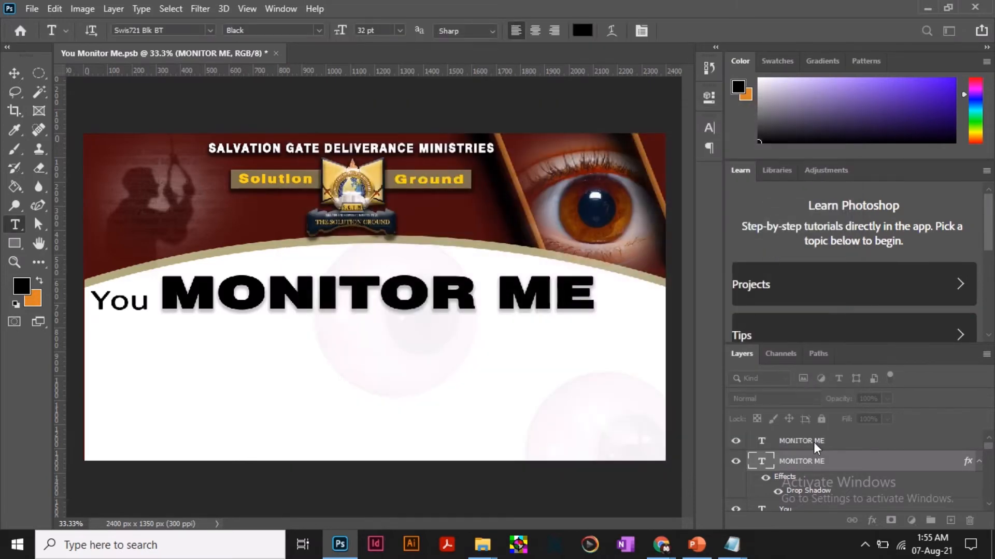
# Add a Gradient Overlay effect to the upper MONITOR ME text layer with the Normal blend mode.
pyautogui.click(826, 444)
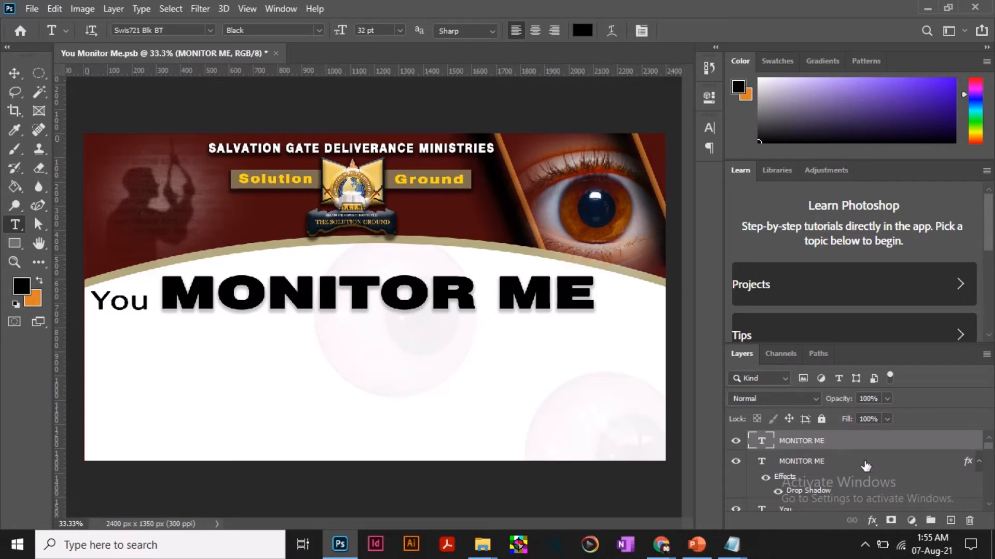
pyautogui.click(14, 75)
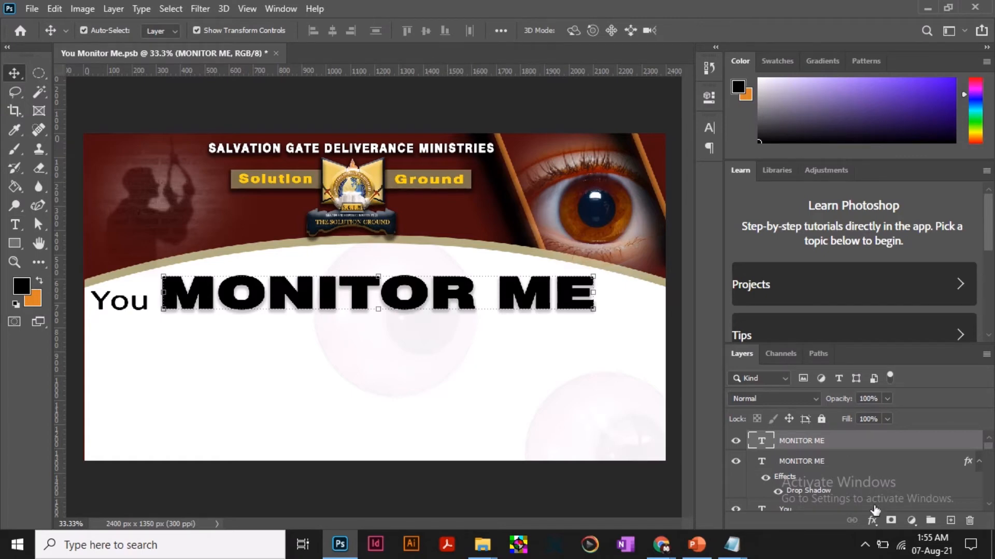
pyautogui.click(873, 522)
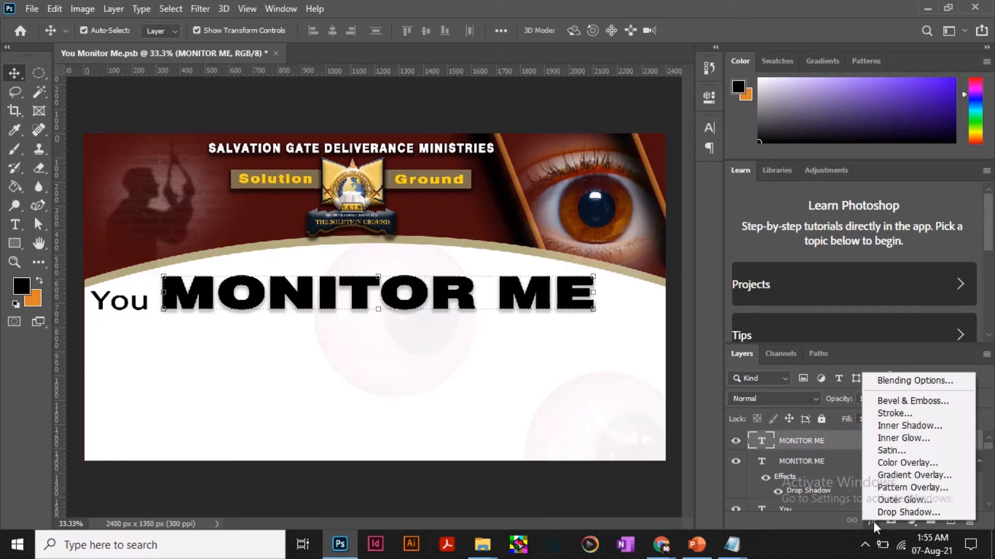
pyautogui.click(929, 475)
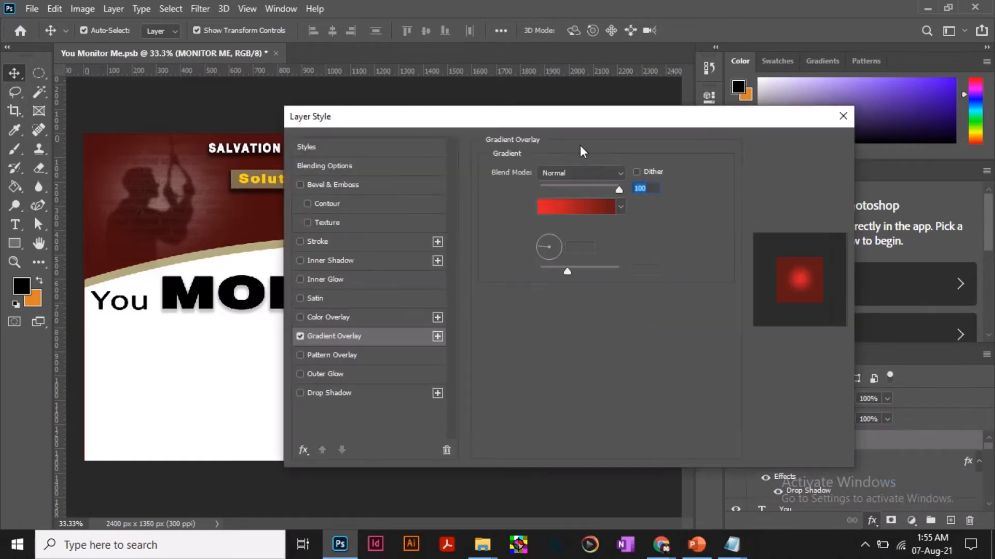
pyautogui.moveTo(568, 126); pyautogui.dragTo(777, 120)
pyautogui.click(795, 174)
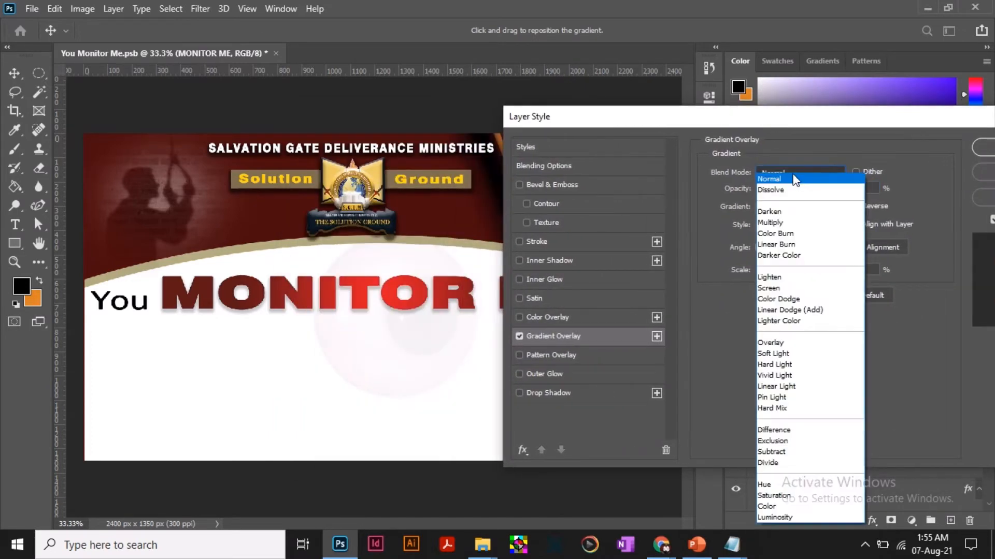
pyautogui.click(792, 179)
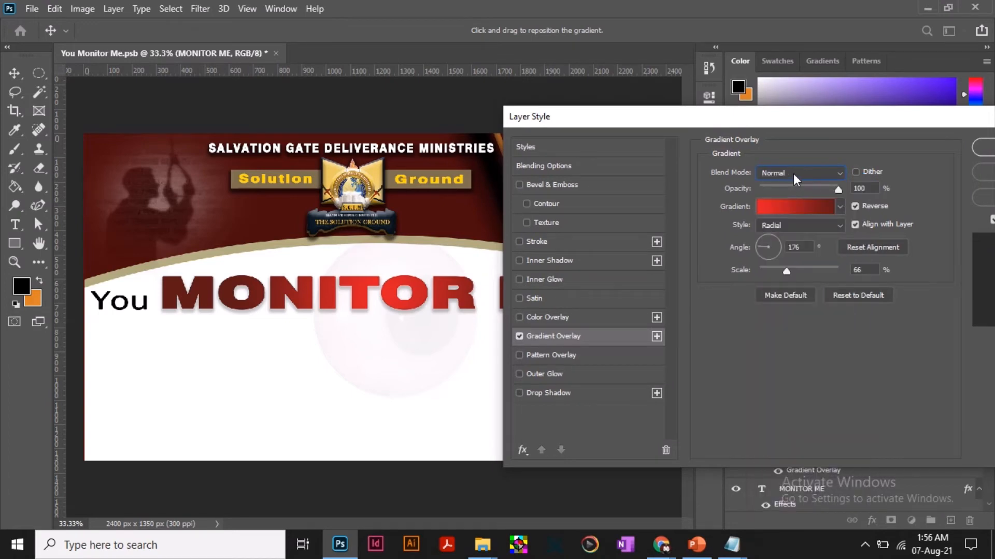
# Keep the gradient overlay's opacity at 100% and turn off its Reverse option.
pyautogui.doubleClick(863, 190)
pyautogui.moveTo(843, 191); pyautogui.dragTo(844, 190)
pyautogui.click(875, 207)
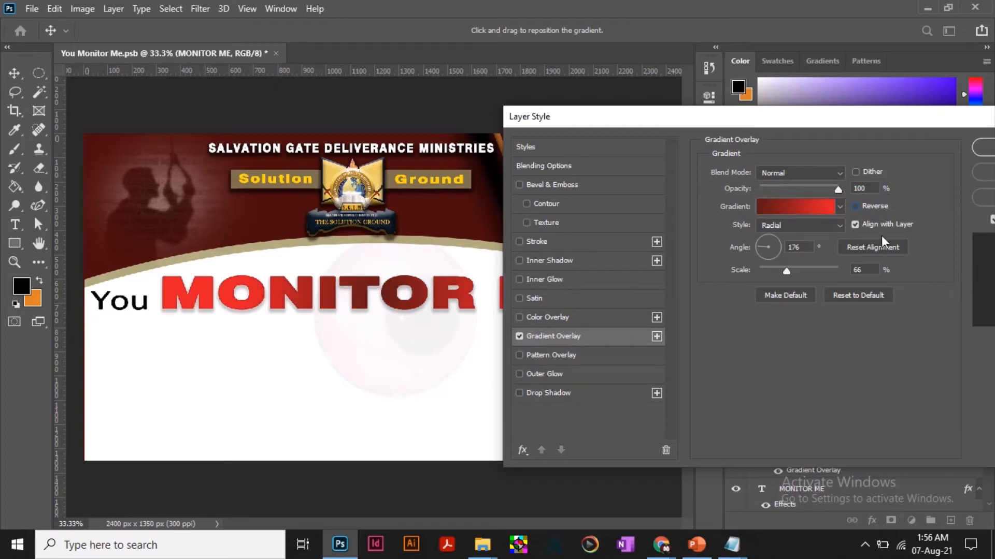
# Try adding two black color stops to the overlay's gradient, one of them at 60%, and delete both again.
pyautogui.click(793, 207)
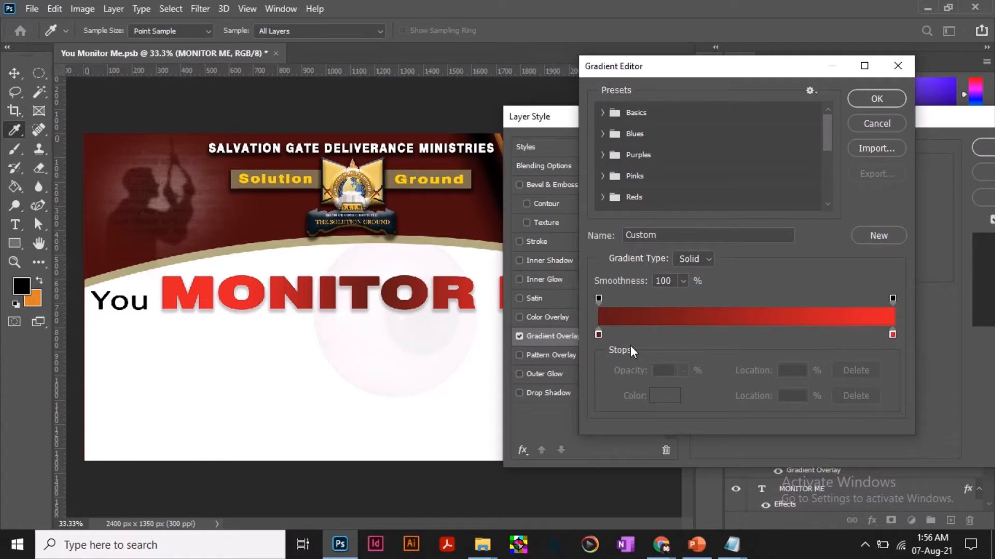
pyautogui.click(668, 335)
pyautogui.click(774, 334)
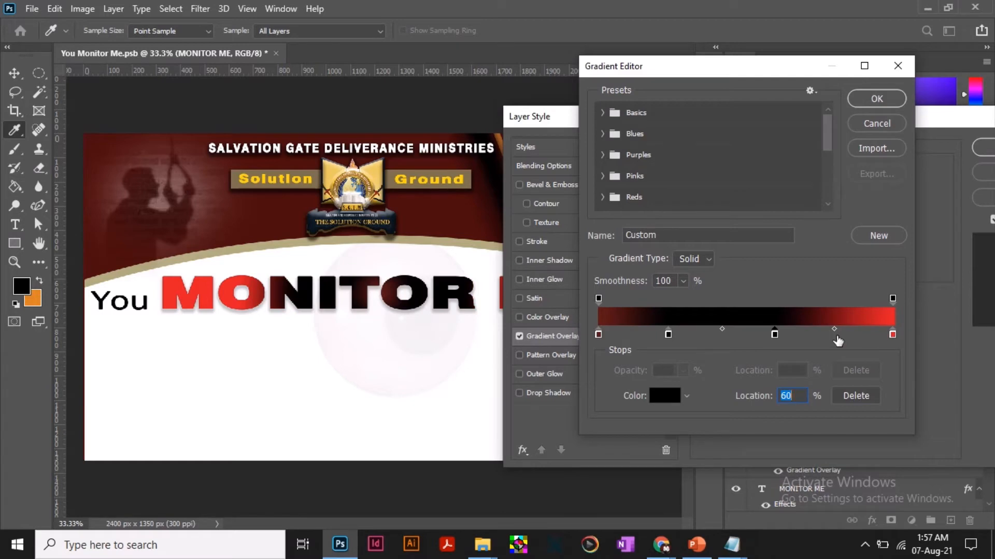
pyautogui.click(668, 334)
pyautogui.click(859, 396)
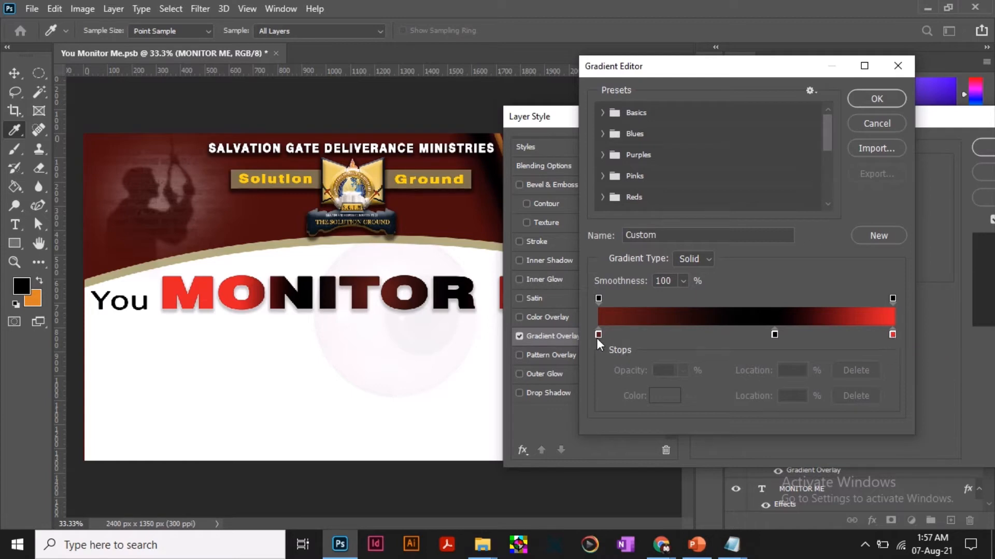
pyautogui.click(775, 335)
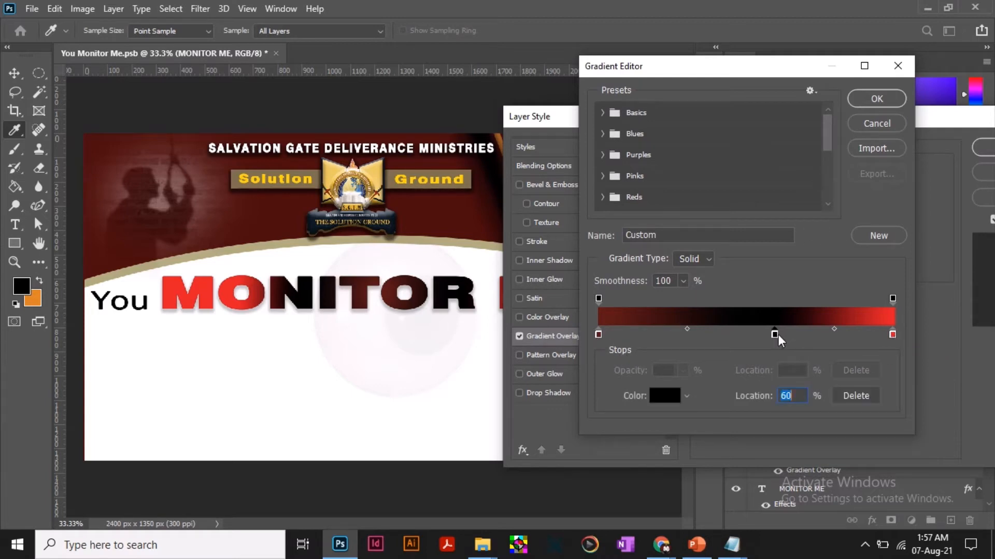
pyautogui.click(865, 397)
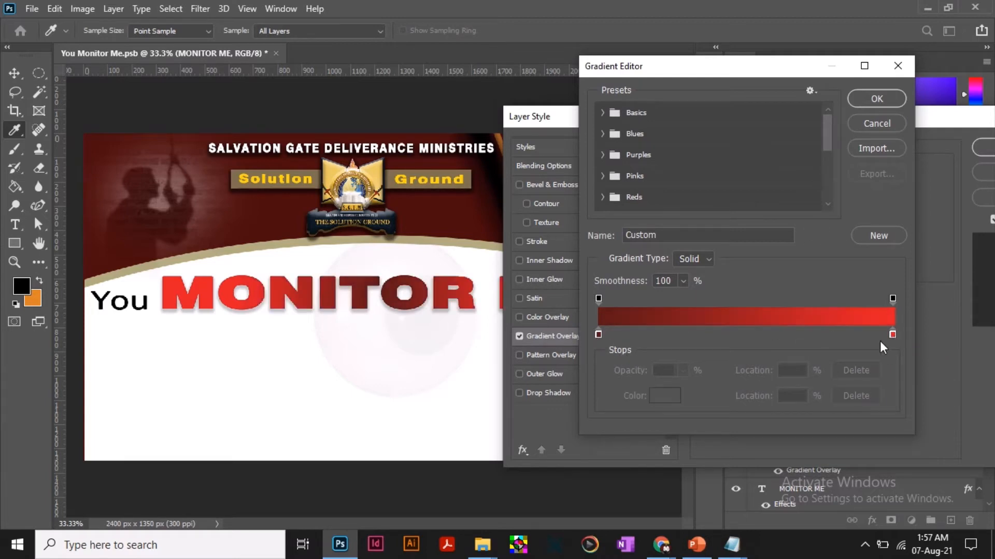
# Try shifting the midpoint between the dark and bright red stops to 61%, and return it to 50%.
pyautogui.click(892, 335)
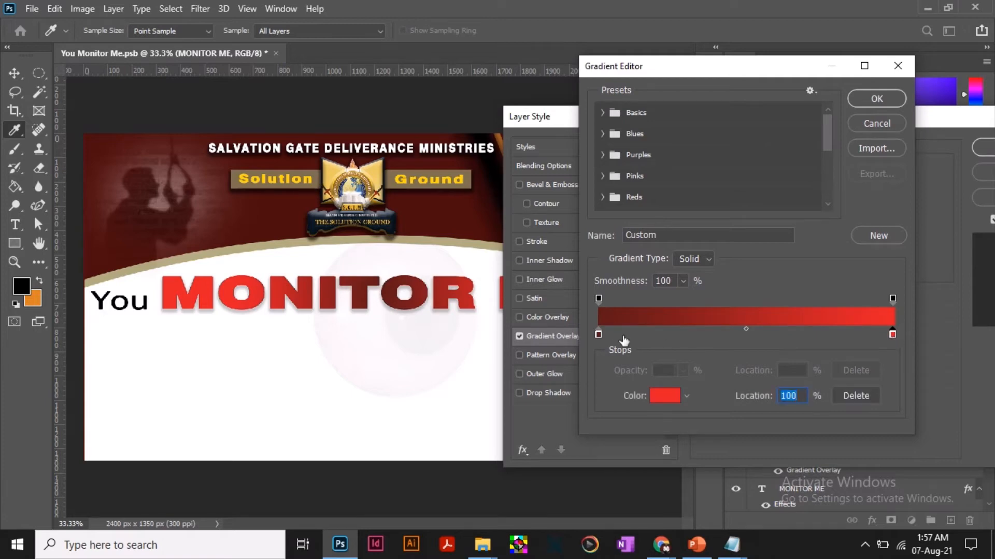
pyautogui.click(598, 335)
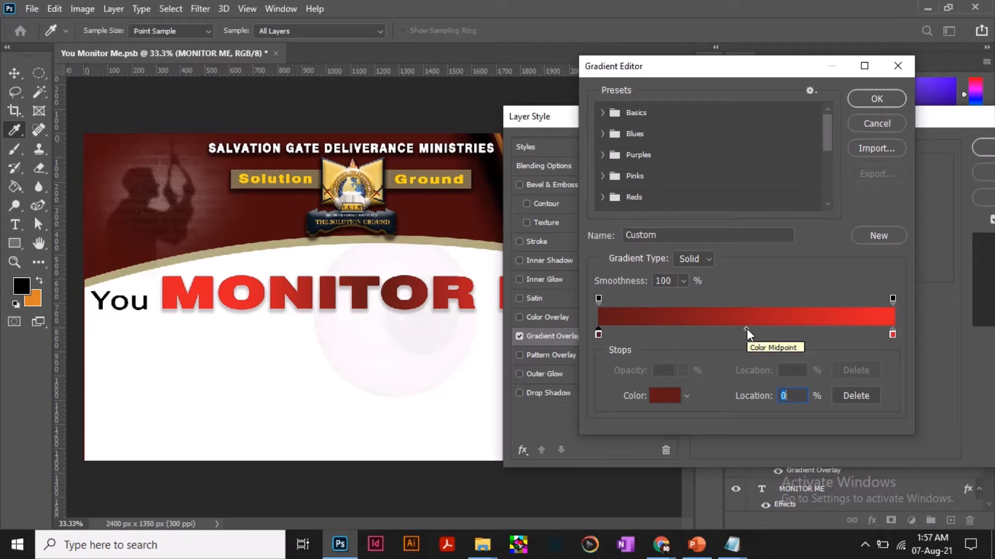
pyautogui.moveTo(747, 328); pyautogui.dragTo(780, 331)
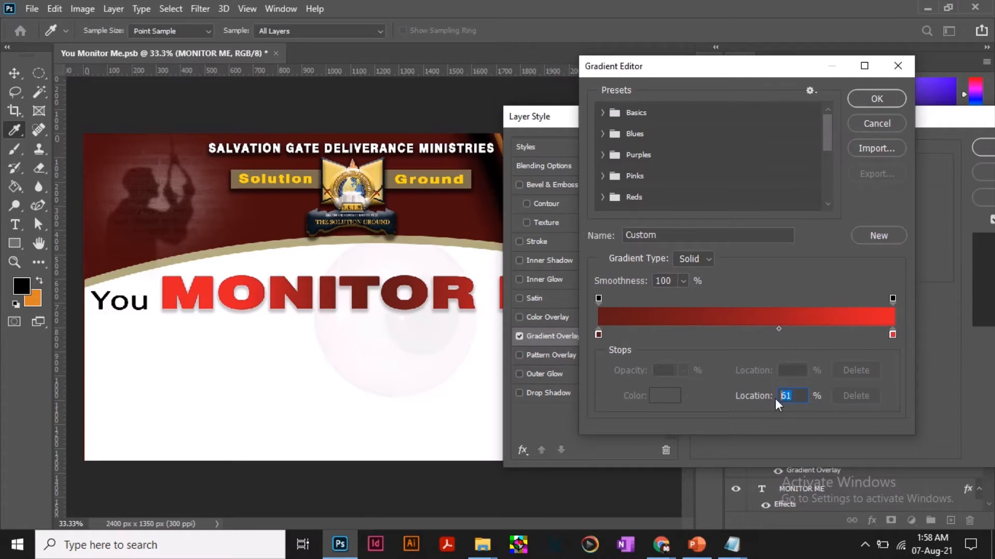
pyautogui.write('50')
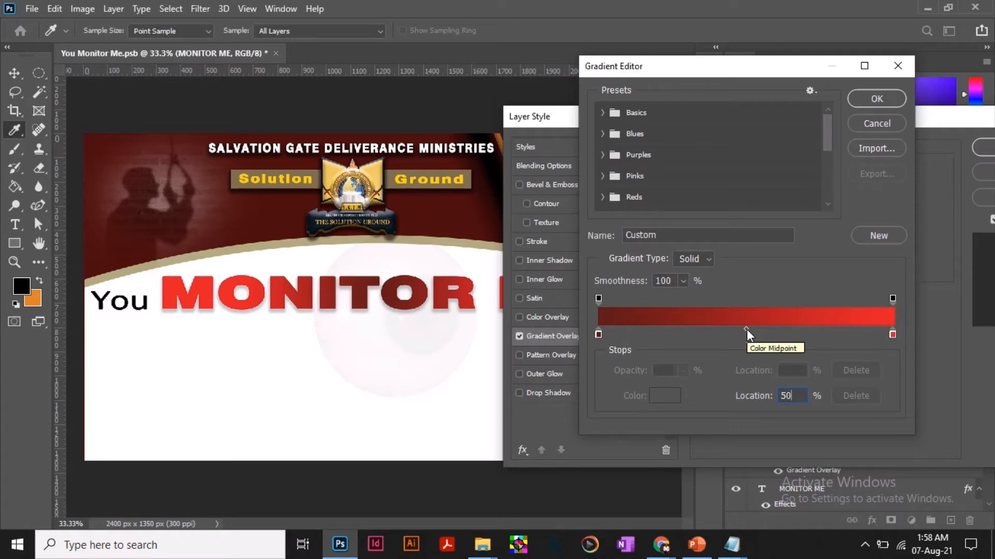
# Check the hex color code of the gradient's dark red stop at 0%, leaving the color as it is.
pyautogui.click(599, 335)
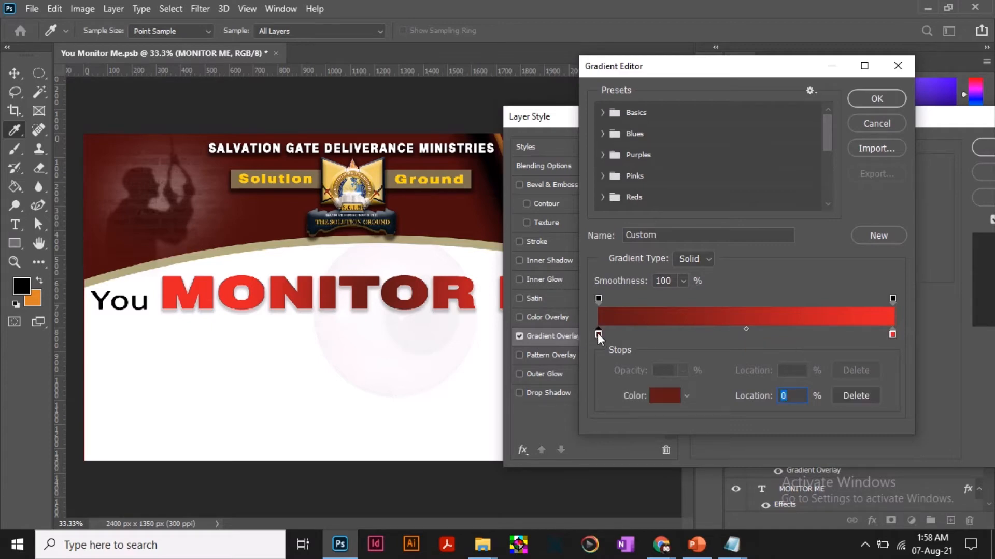
pyautogui.click(893, 334)
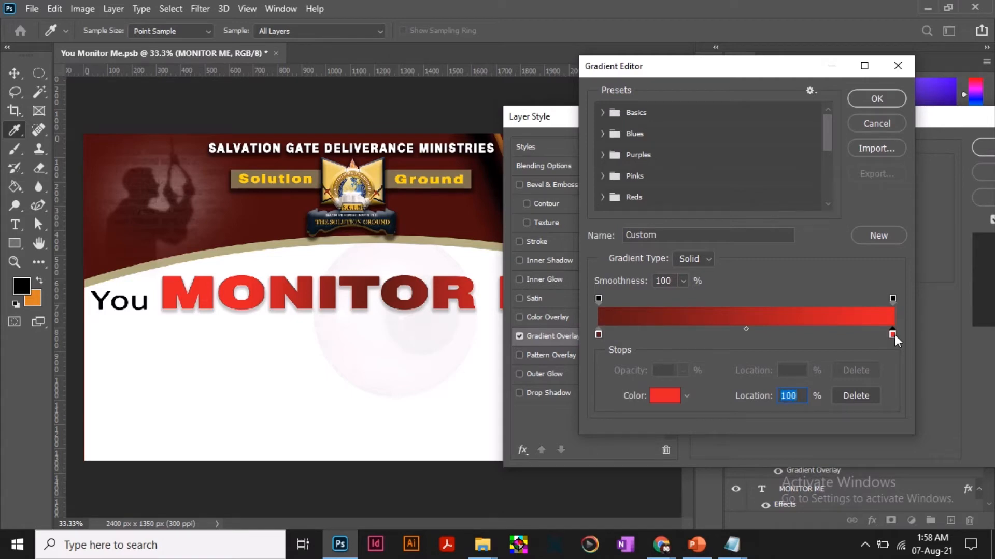
pyautogui.click(598, 335)
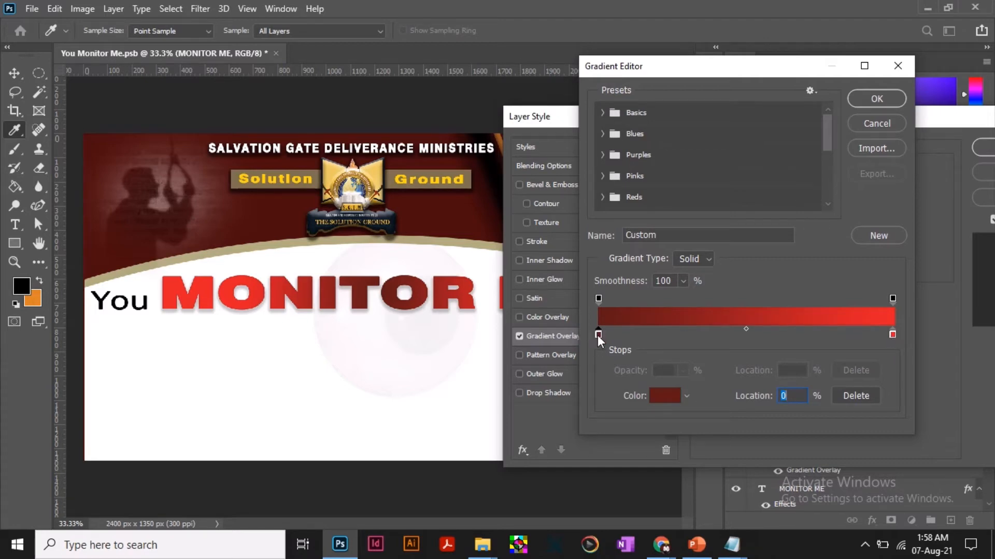
pyautogui.click(661, 396)
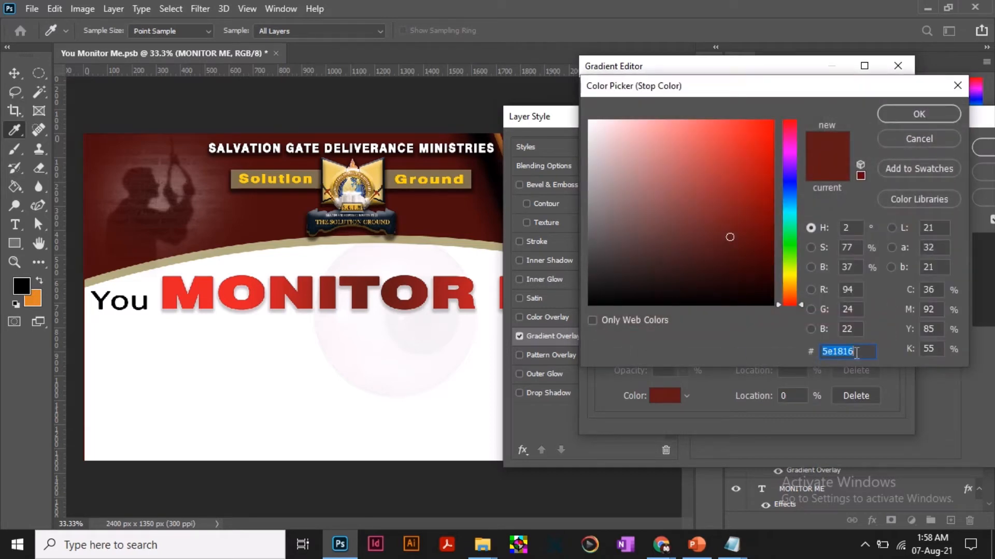
pyautogui.moveTo(855, 354); pyautogui.dragTo(808, 354)
pyautogui.click(860, 354)
pyautogui.moveTo(860, 353); pyautogui.dragTo(815, 355)
pyautogui.click(930, 114)
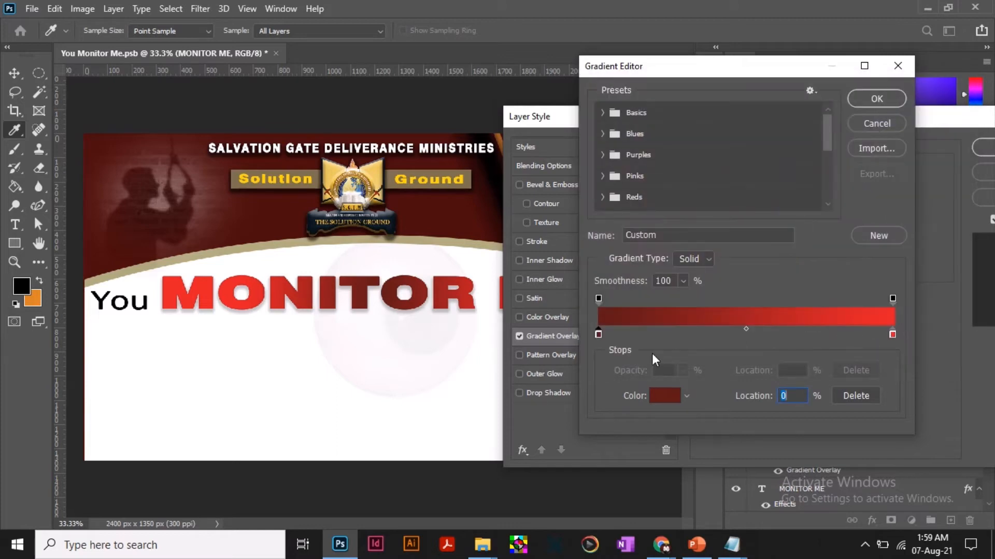
# Check the hex color code of the bright red stop at 100% and accept the gradient.
pyautogui.click(892, 335)
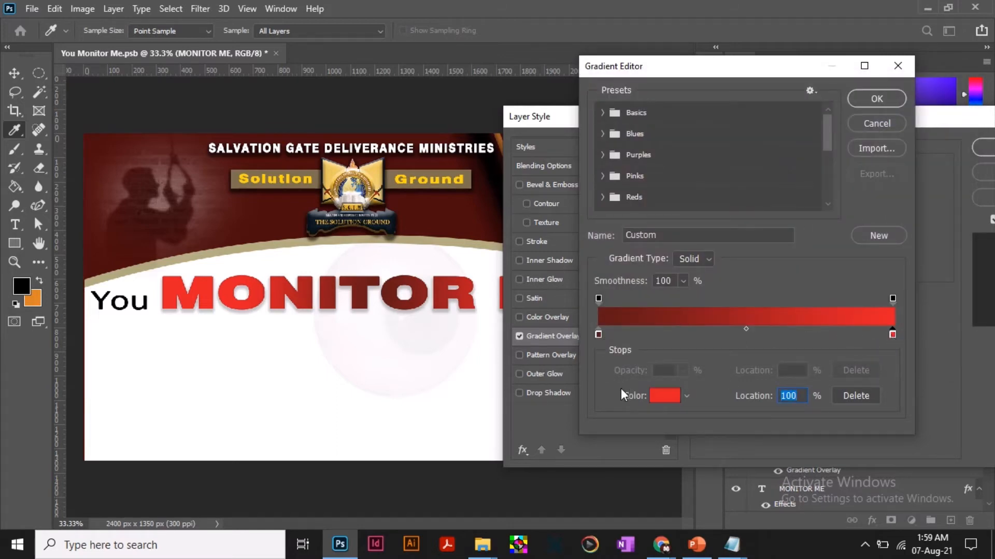
pyautogui.click(665, 395)
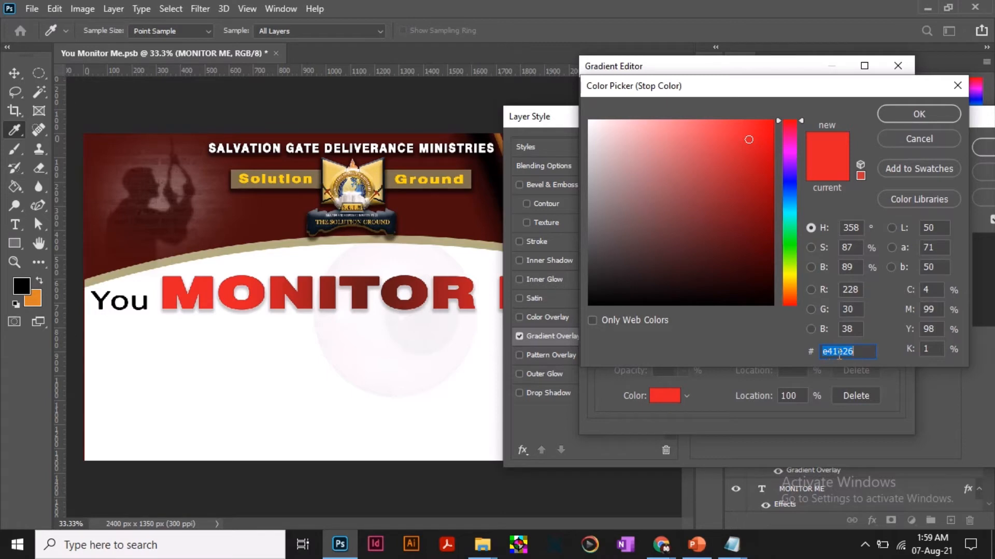
pyautogui.click(920, 113)
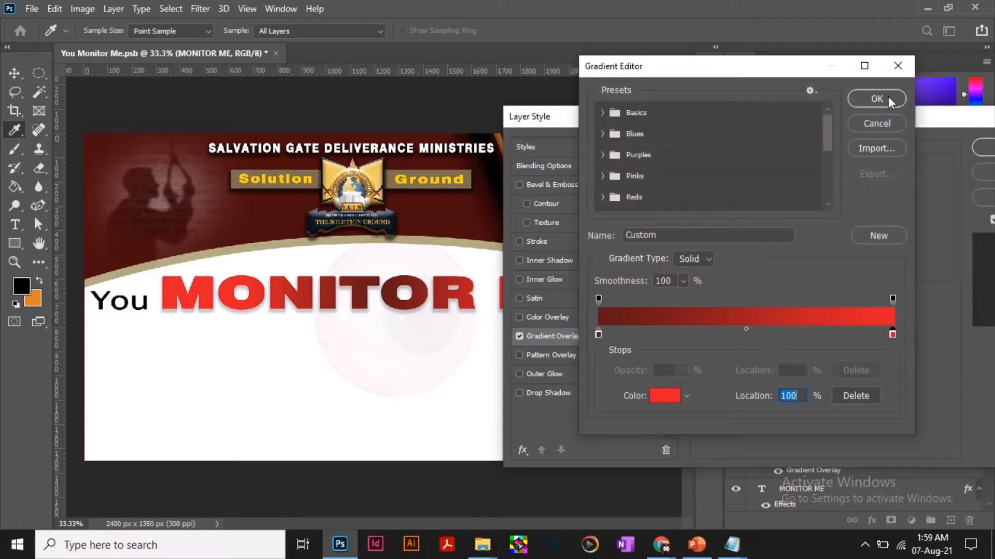
pyautogui.click(875, 100)
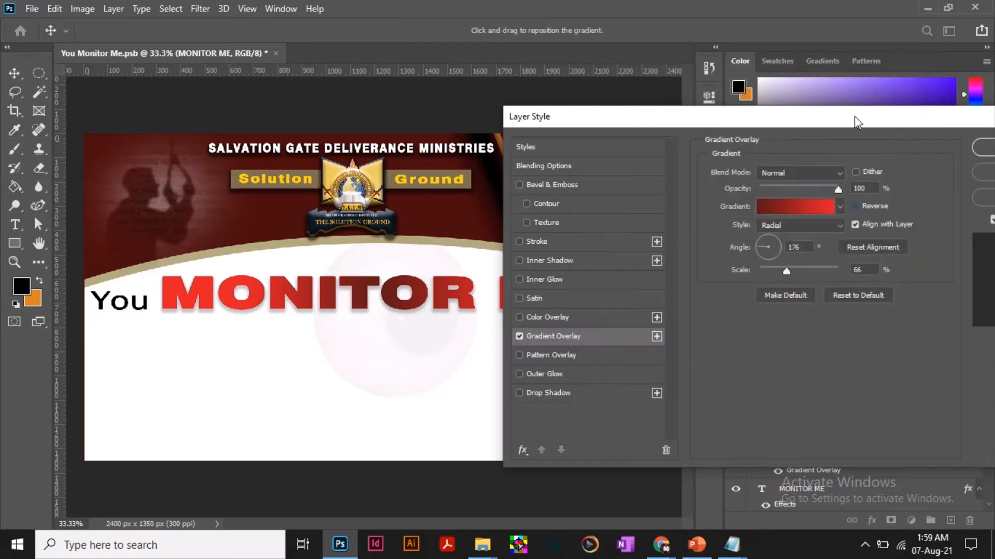
# Turn on Reverse for the MONITOR ME gradient overlay so bright red sits in the middle of the text, and inspect the text.
pyautogui.moveTo(814, 120); pyautogui.dragTo(934, 100)
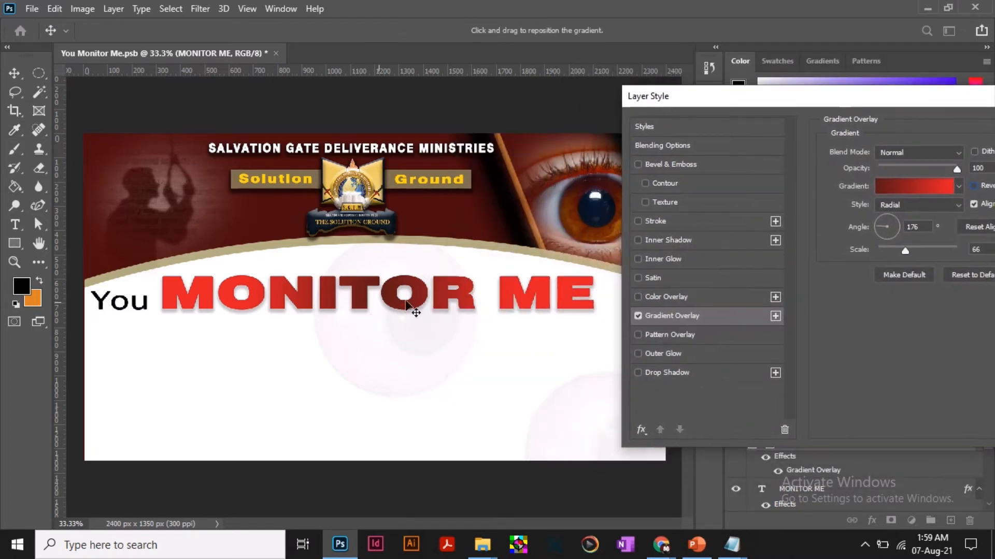
pyautogui.moveTo(406, 303); pyautogui.dragTo(392, 287)
pyautogui.moveTo(825, 97); pyautogui.dragTo(698, 123)
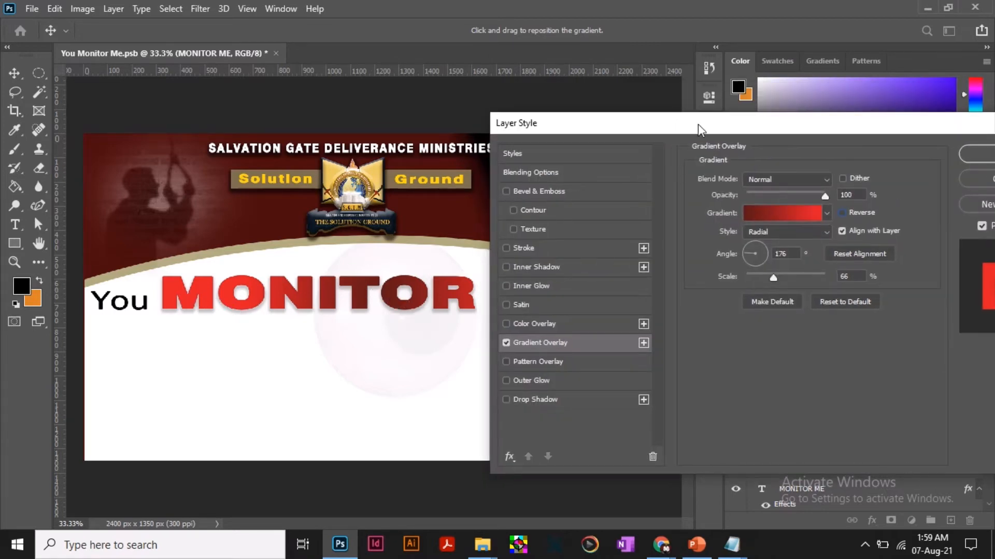
pyautogui.click(843, 213)
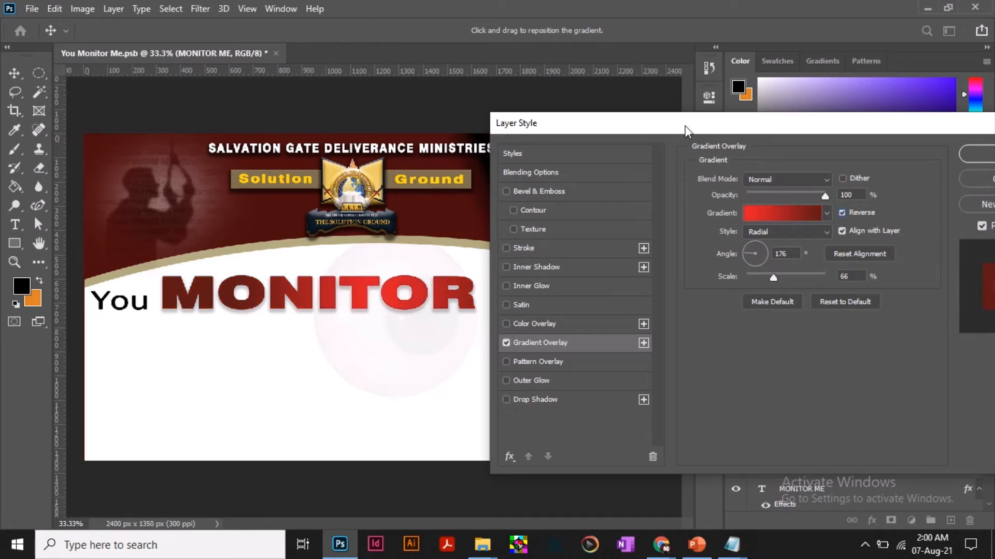
pyautogui.moveTo(685, 129); pyautogui.dragTo(872, 126)
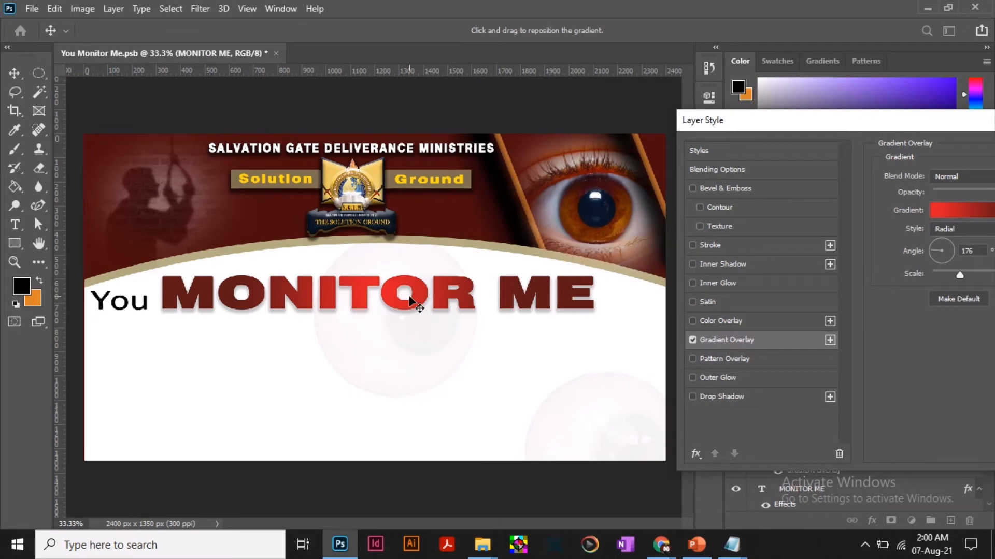
pyautogui.moveTo(779, 137); pyautogui.dragTo(678, 114)
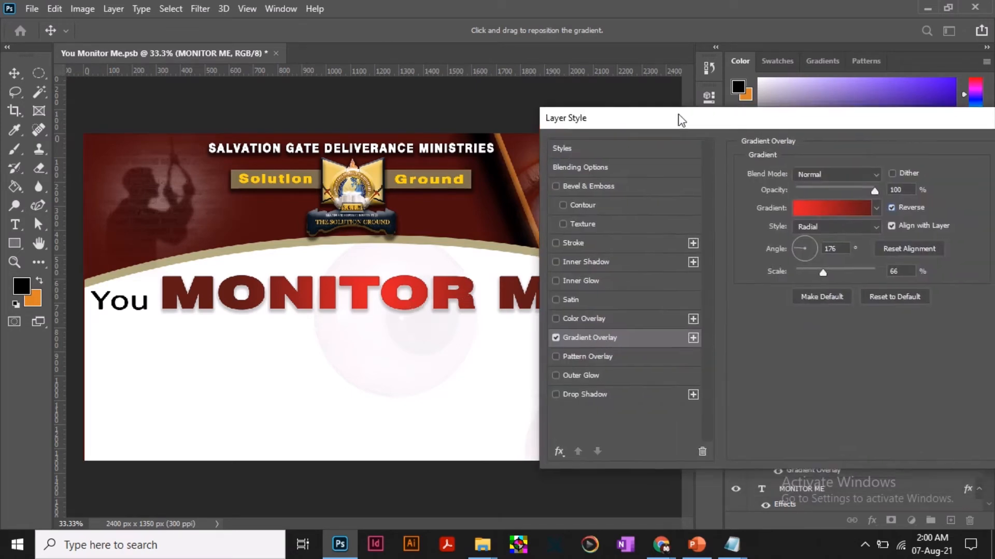
pyautogui.moveTo(806, 101); pyautogui.dragTo(816, 121)
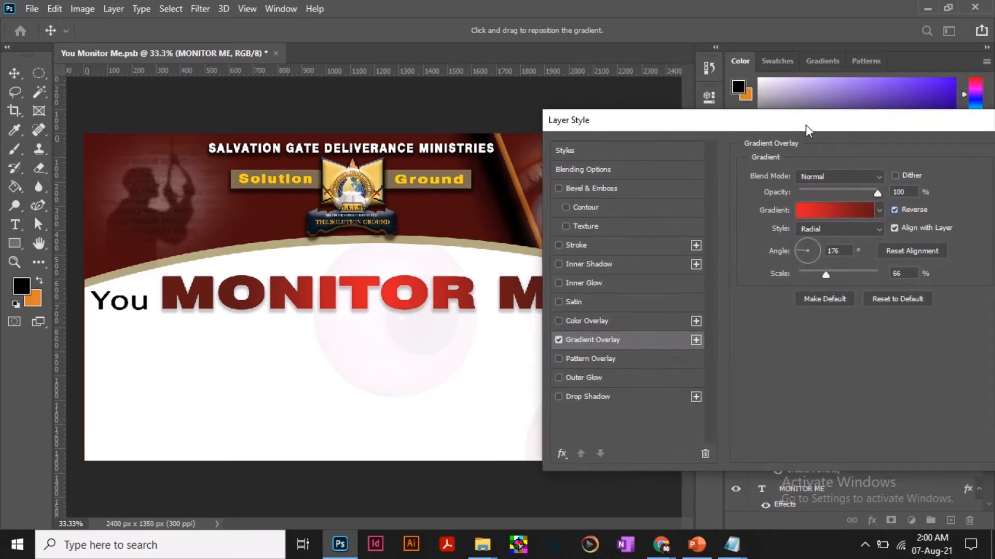
# Check the gradient's bright centre across the MONITOR ME text and apply the Gradient Overlay settings.
pyautogui.moveTo(310, 300)
pyautogui.mouseDown()
pyautogui.moveTo(231, 299)
pyautogui.moveTo(305, 299)
pyautogui.mouseUp()
pyautogui.moveTo(480, 299); pyautogui.dragTo(402, 301)
pyautogui.moveTo(734, 123); pyautogui.dragTo(729, 71)
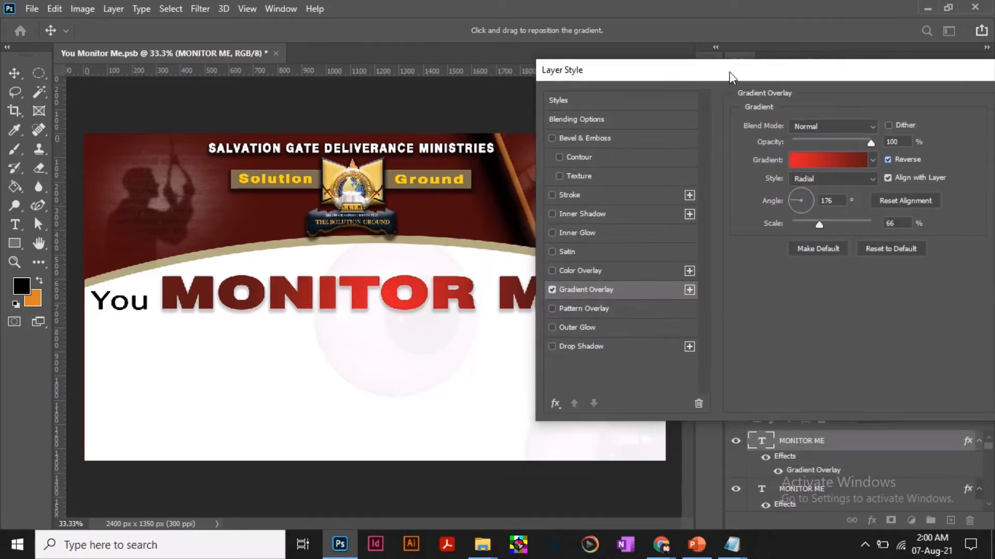
pyautogui.moveTo(852, 84); pyautogui.dragTo(665, 91)
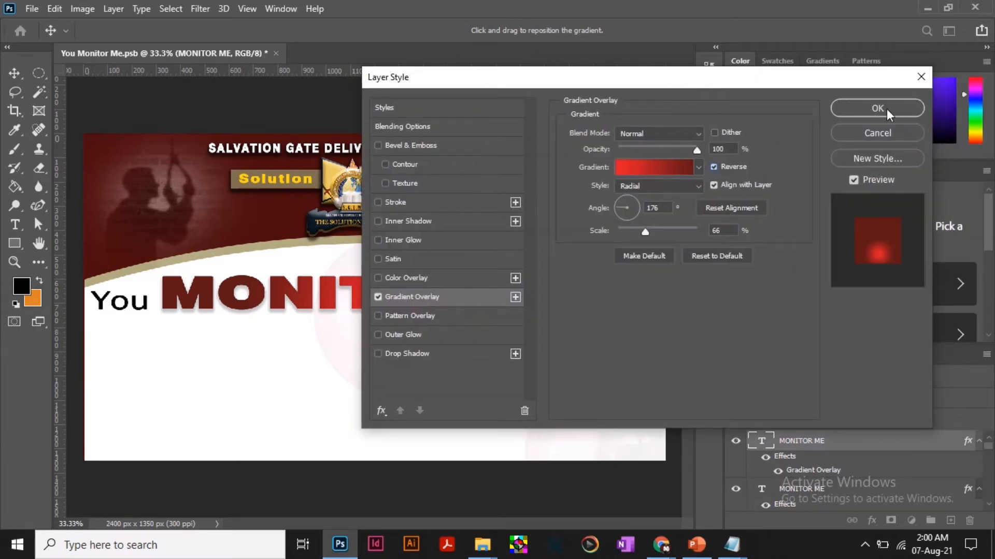
pyautogui.click(877, 109)
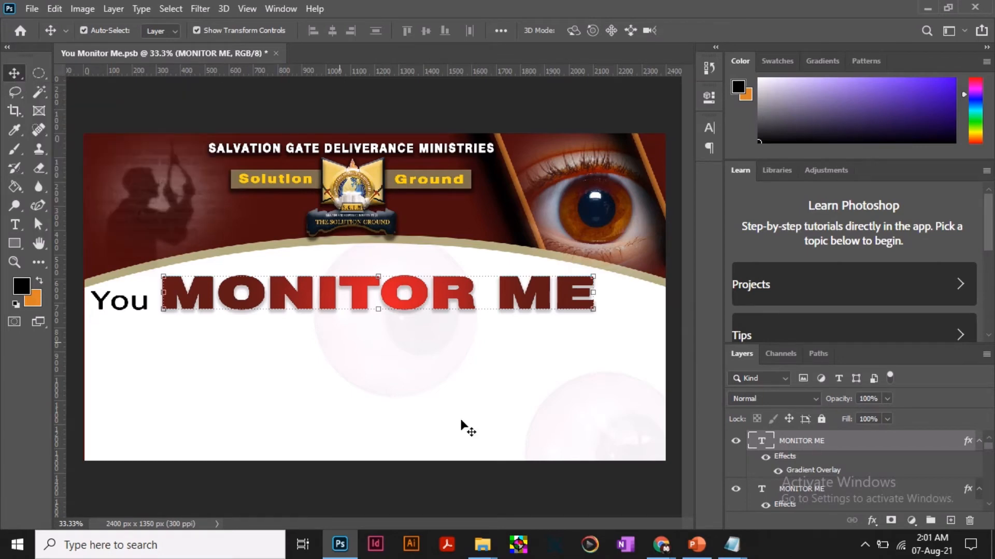
# Nudge the lower MONITOR ME text layer slightly left so its dark edge shows behind the red gradient text.
pyautogui.click(836, 497)
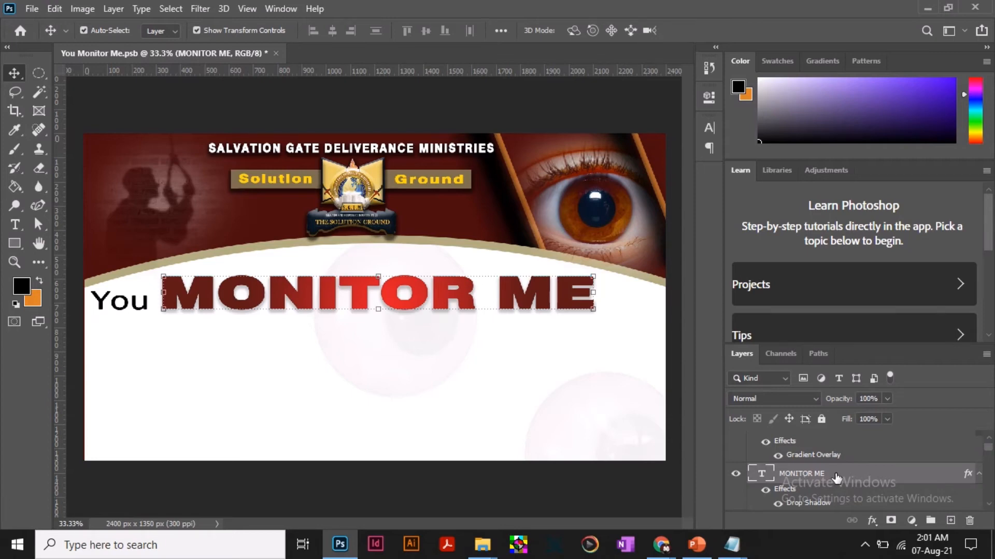
pyautogui.press('Left')
pyautogui.press('Left')
pyautogui.press('Left')
pyautogui.press('Left')
pyautogui.press('Left')
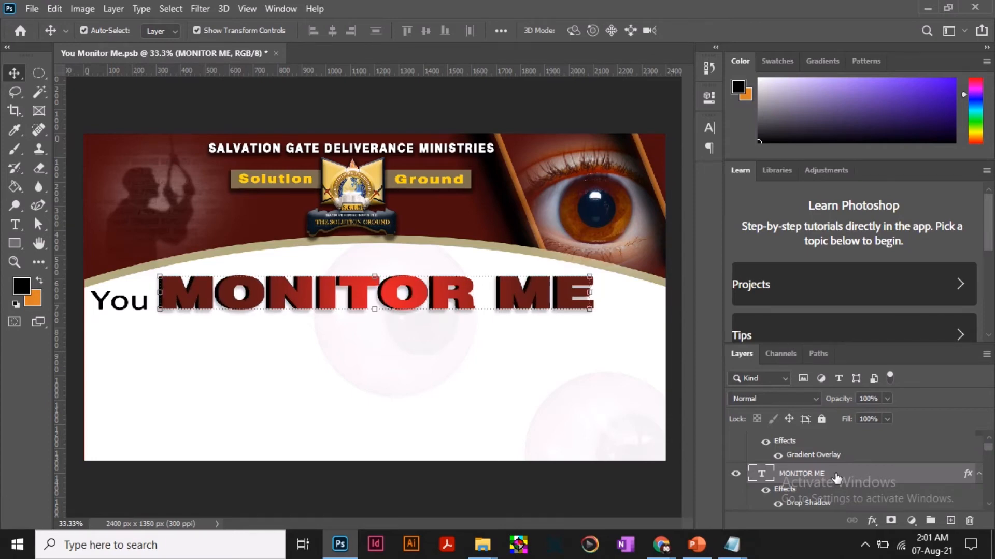
pyautogui.press('Left')
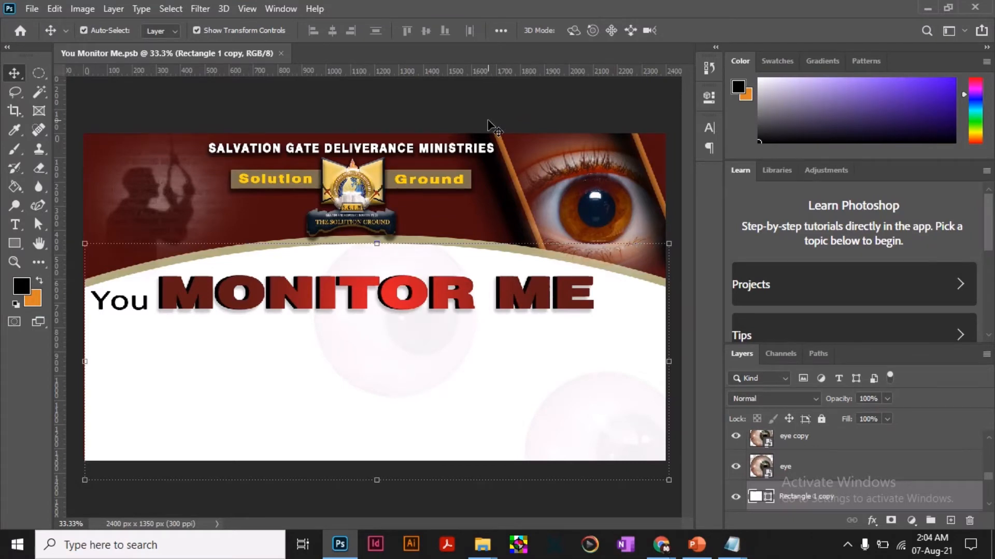
# Review the Gradient Overlay settings of the top MONITOR ME layer, including style, angle and scale, and accept them unchanged.
pyautogui.click(421, 300)
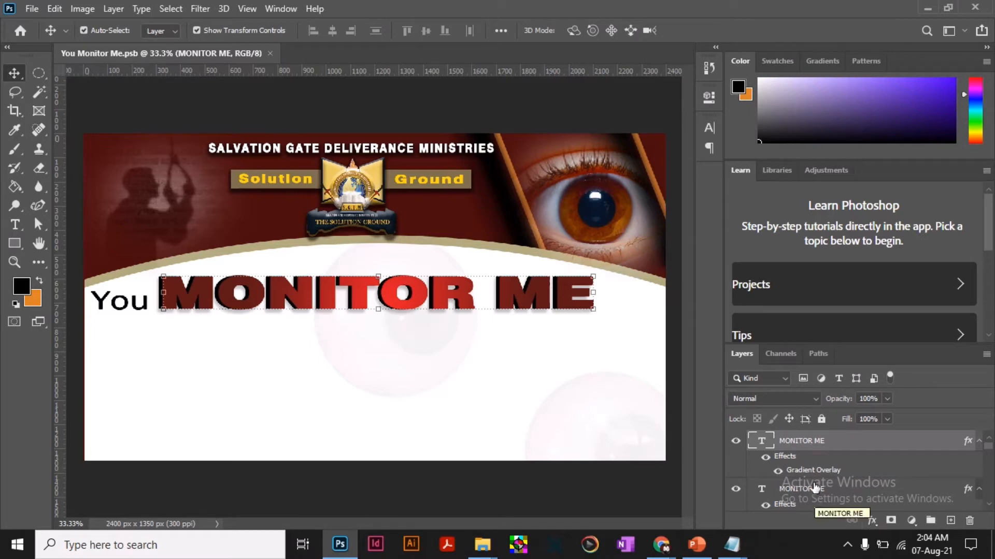
pyautogui.doubleClick(819, 472)
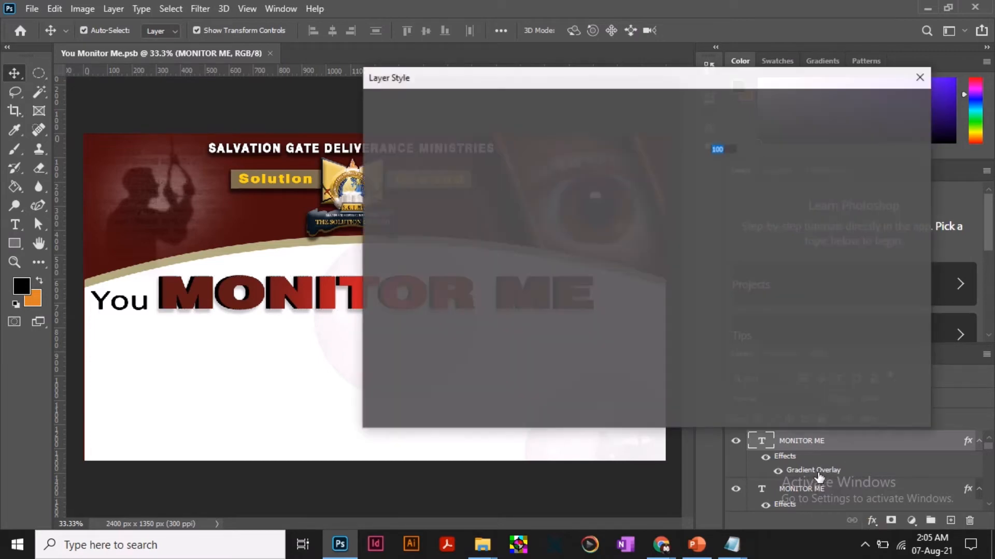
pyautogui.moveTo(668, 82); pyautogui.dragTo(858, 87)
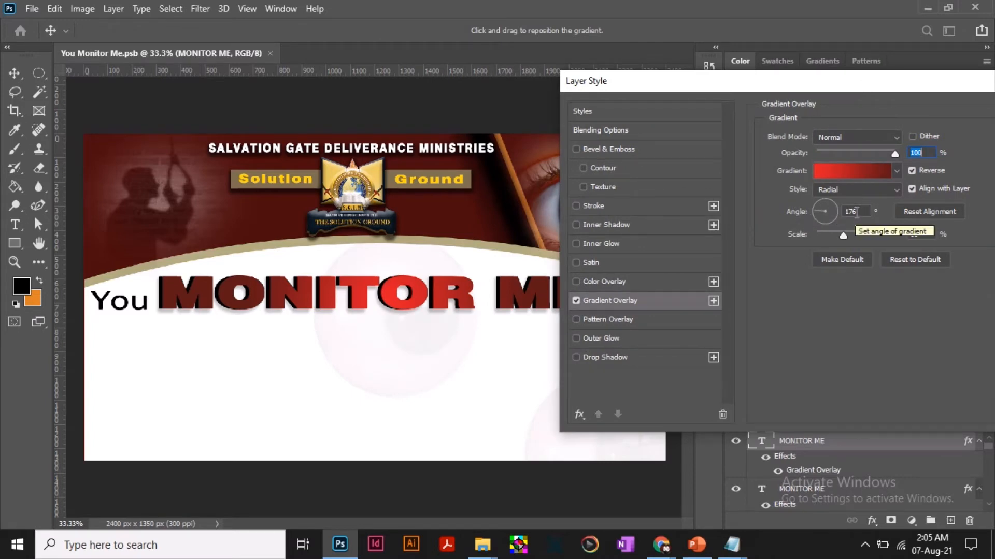
pyautogui.press('Tab')
pyautogui.moveTo(838, 86); pyautogui.dragTo(869, 84)
pyautogui.moveTo(382, 310); pyautogui.dragTo(428, 306)
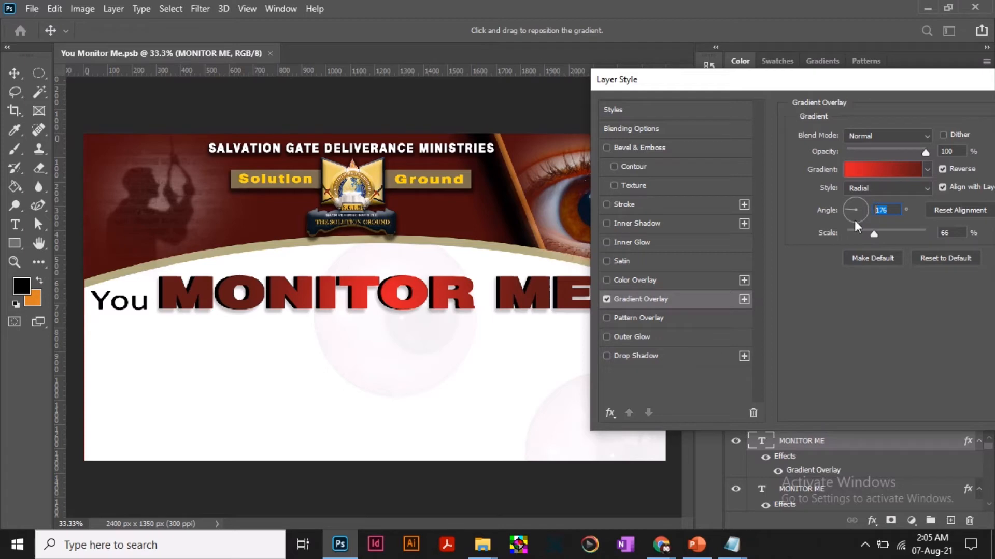
pyautogui.click(894, 209)
pyautogui.moveTo(894, 208); pyautogui.dragTo(874, 210)
pyautogui.moveTo(934, 187); pyautogui.dragTo(909, 189)
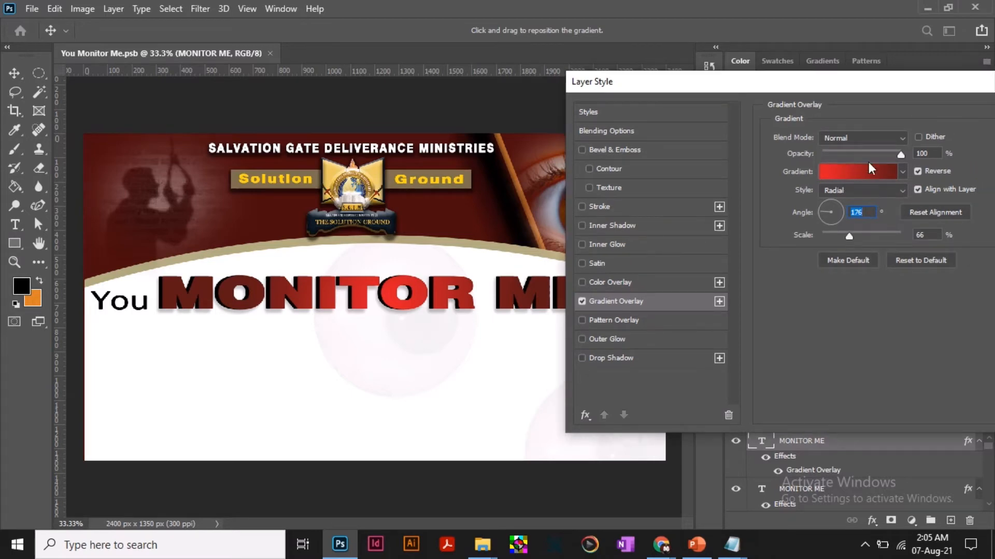
pyautogui.moveTo(850, 80); pyautogui.dragTo(720, 77)
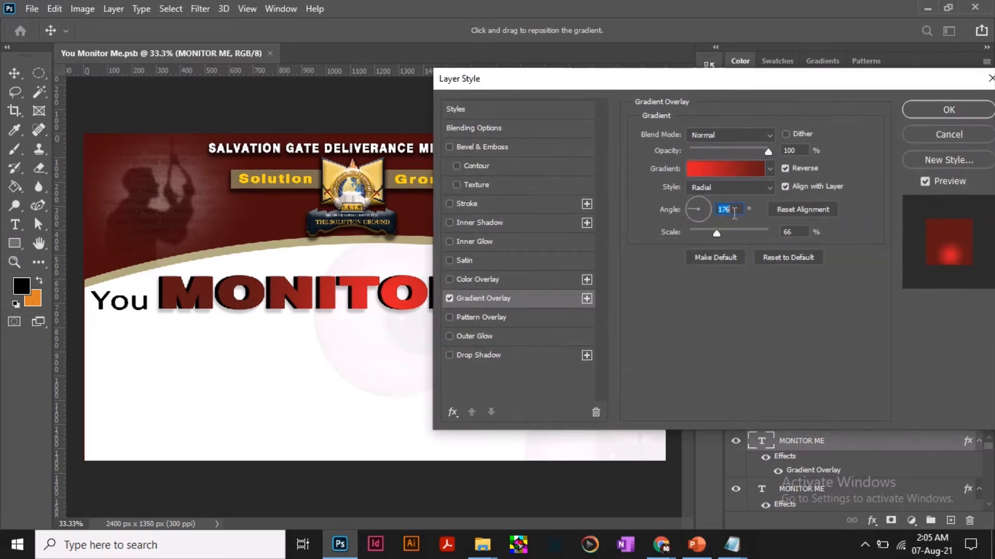
pyautogui.click(960, 112)
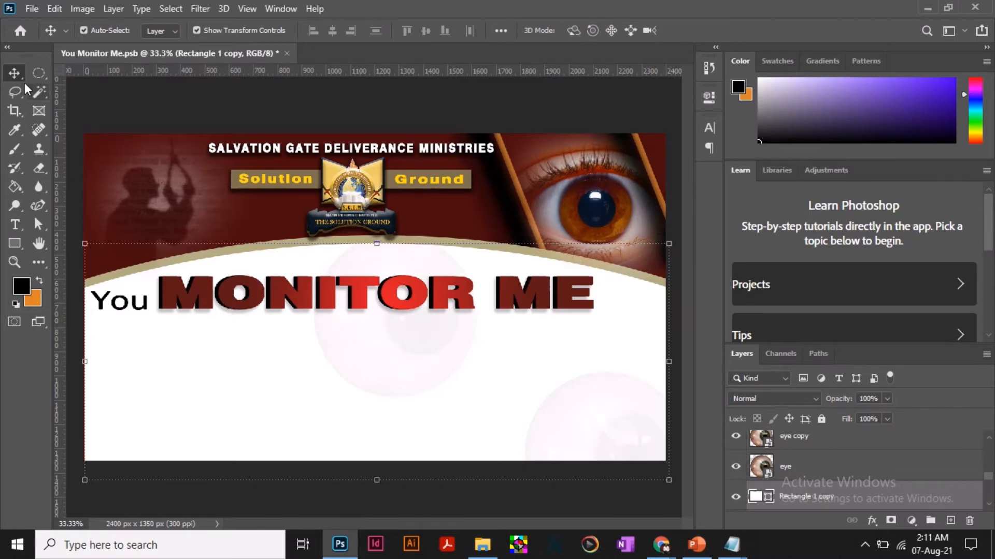
# Place eye.png from the "You Monitor me You Die oo" folder in File Explorer into the flyer above the top MONITOR ME layer.
pyautogui.click(359, 282)
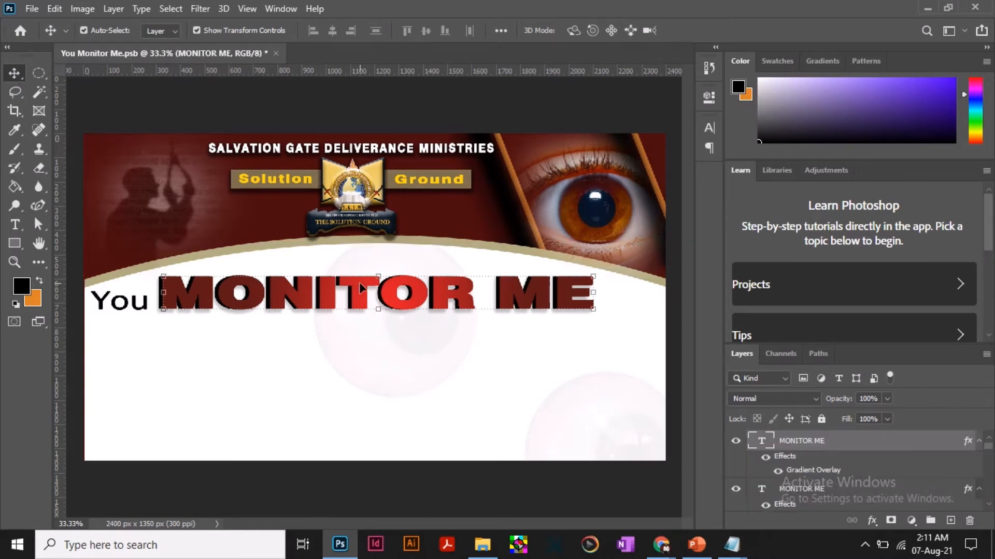
pyautogui.click(482, 544)
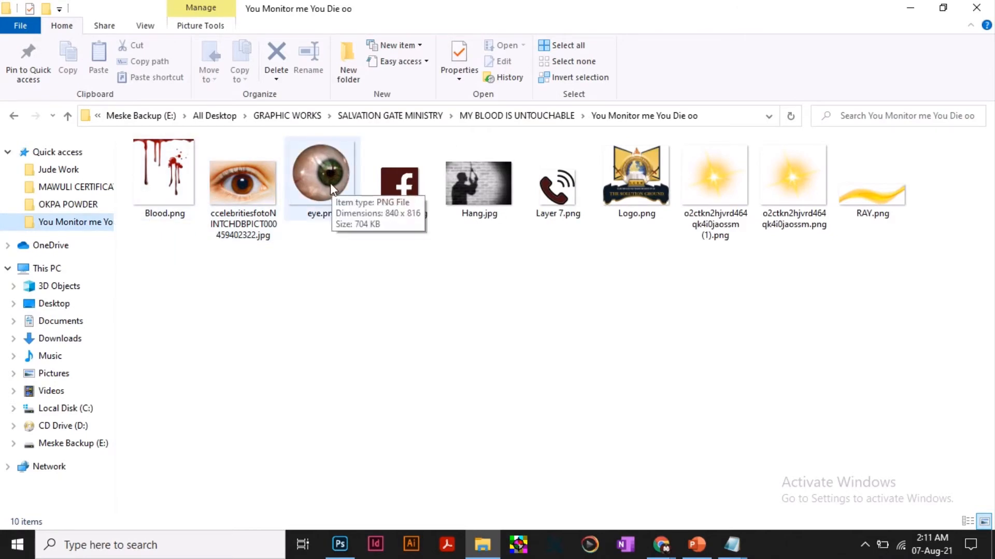
pyautogui.moveTo(331, 182); pyautogui.dragTo(325, 340)
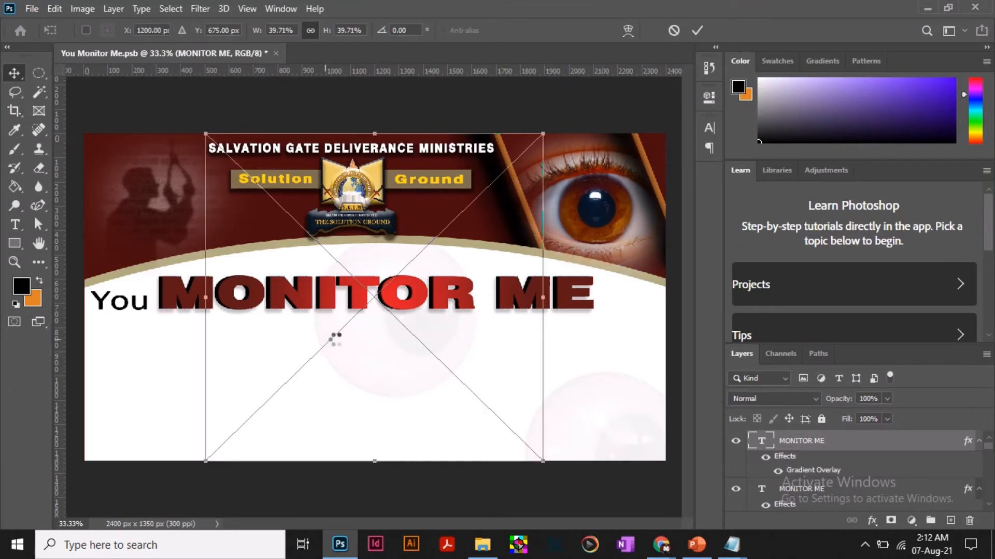
# Scale the placed eye to about 6.7% and commit it over the first O of MONITOR, at about X 645 px, Y 660 px.
pyautogui.moveTo(545, 131); pyautogui.dragTo(282, 388)
pyautogui.moveTo(254, 432); pyautogui.dragTo(249, 295)
pyautogui.moveTo(276, 249); pyautogui.dragTo(253, 295)
pyautogui.moveTo(264, 265); pyautogui.dragTo(263, 265)
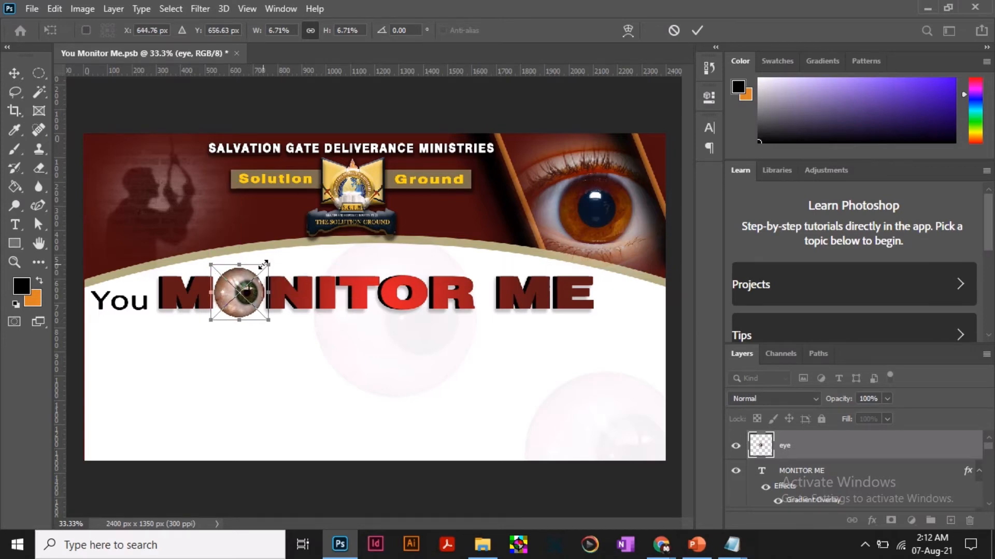
pyautogui.press('Right')
pyautogui.press('Down')
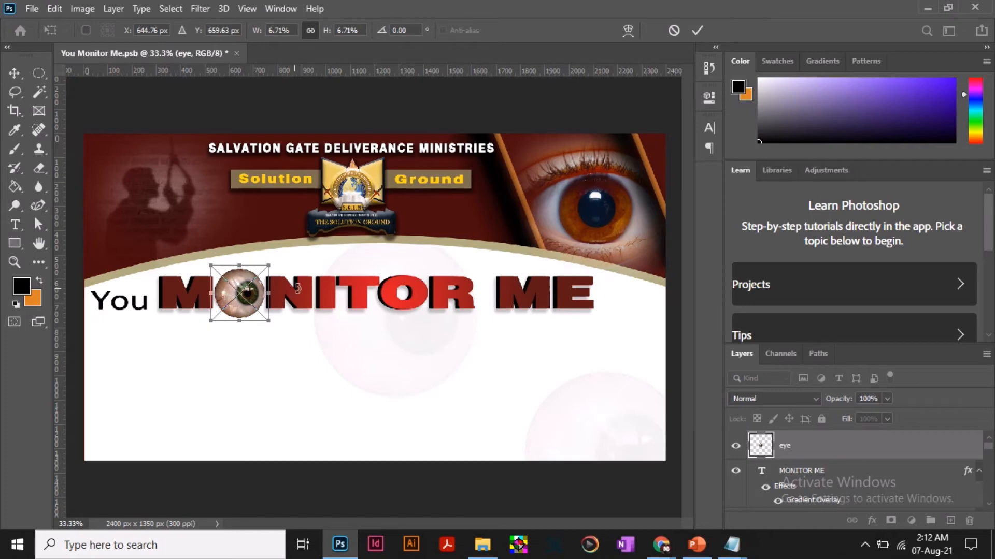
pyautogui.click(697, 31)
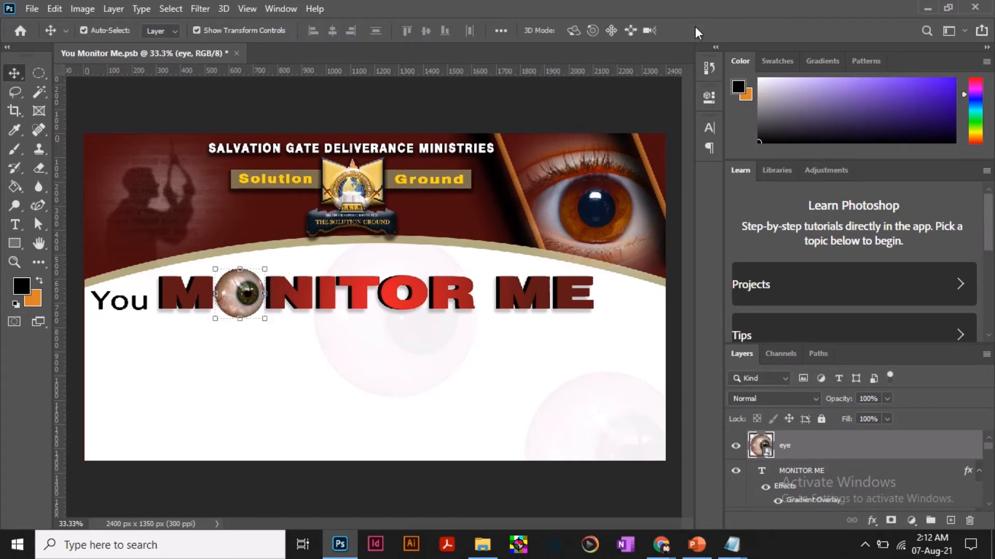